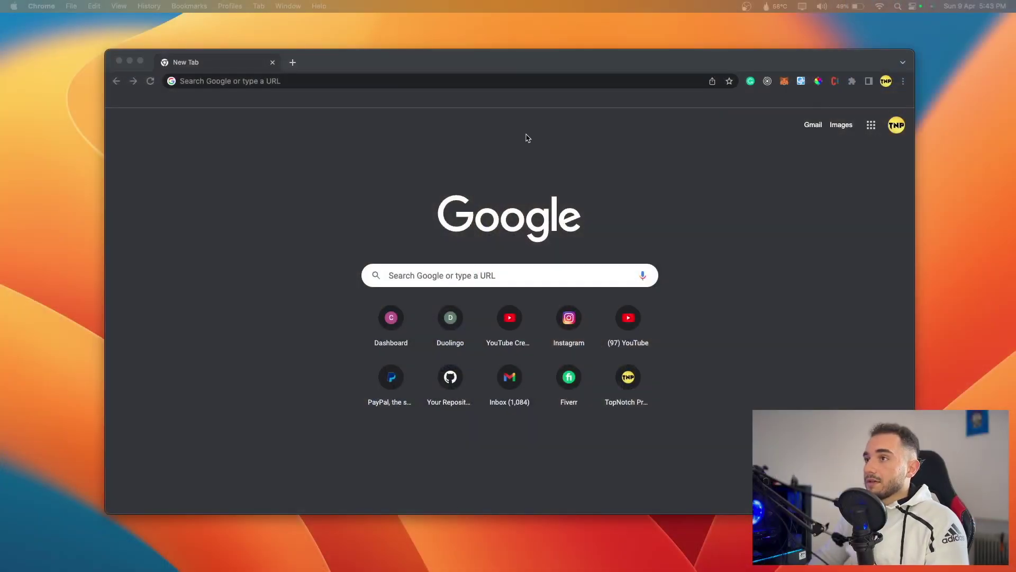
Search Google for "fiver" and open the official Fiverr site
left_click(352, 57)
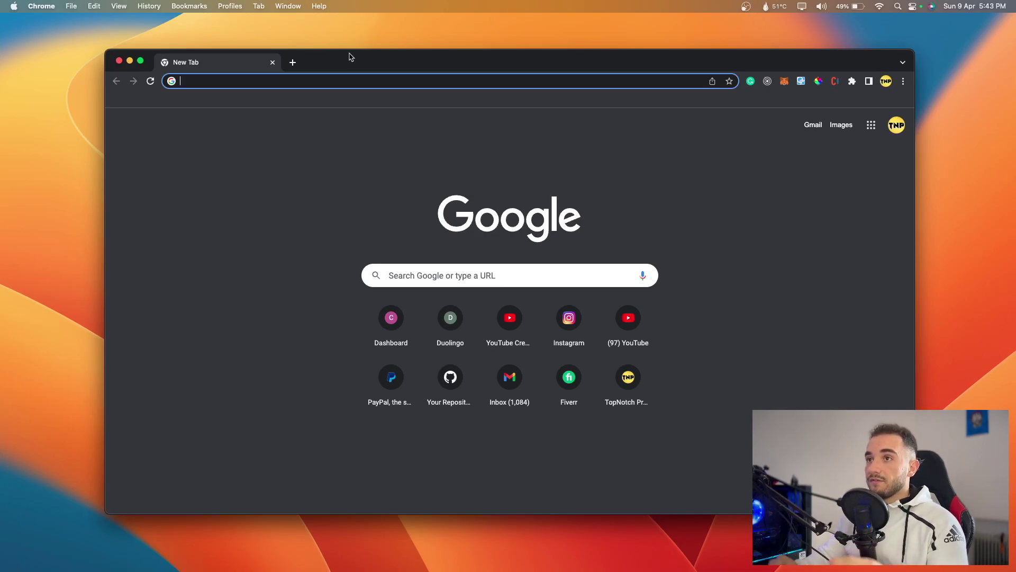
type("fiver")
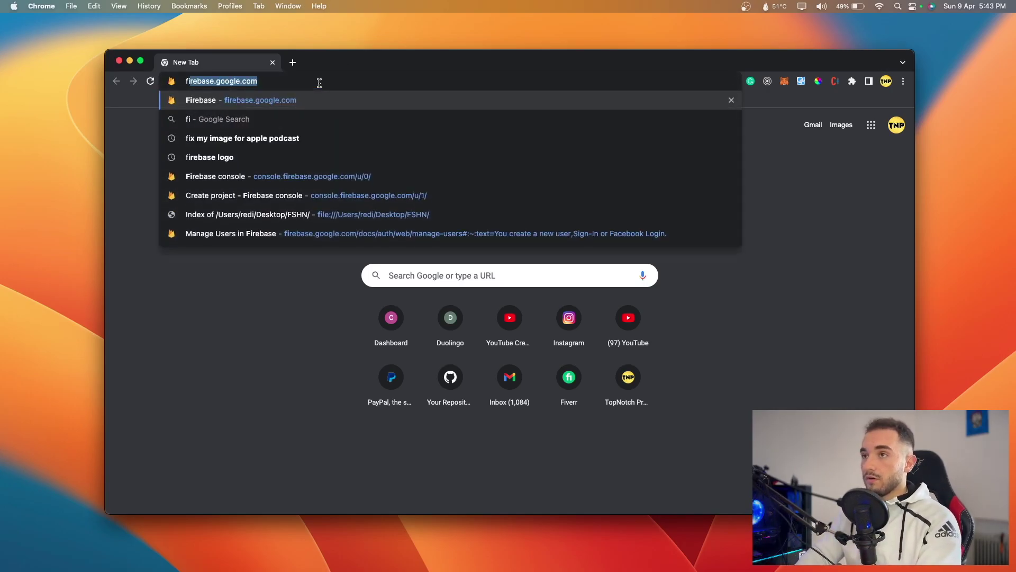
key("Return")
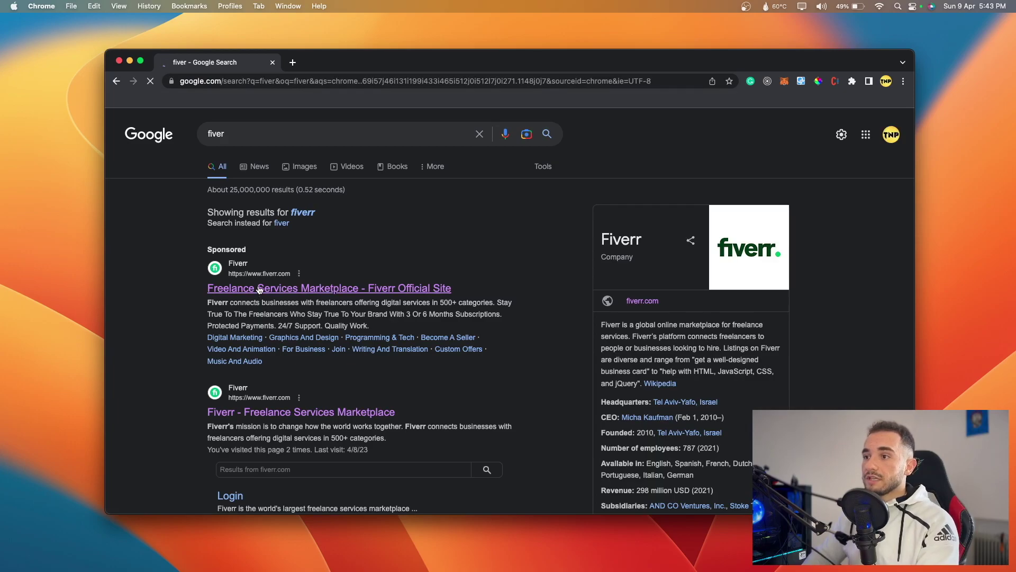
left_click(260, 288)
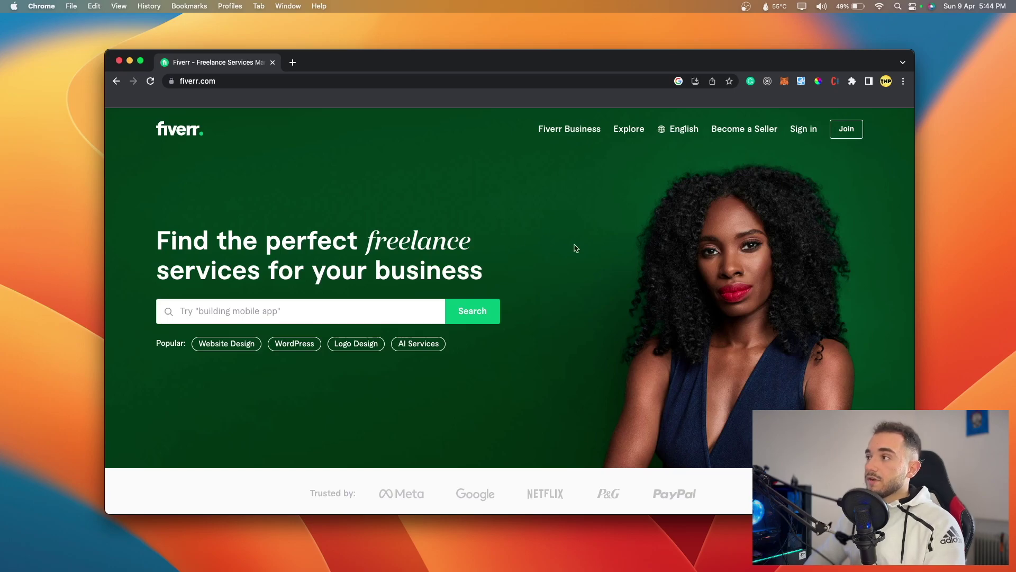
Sign in to Fiverr by continuing with the Google account
left_click(811, 134)
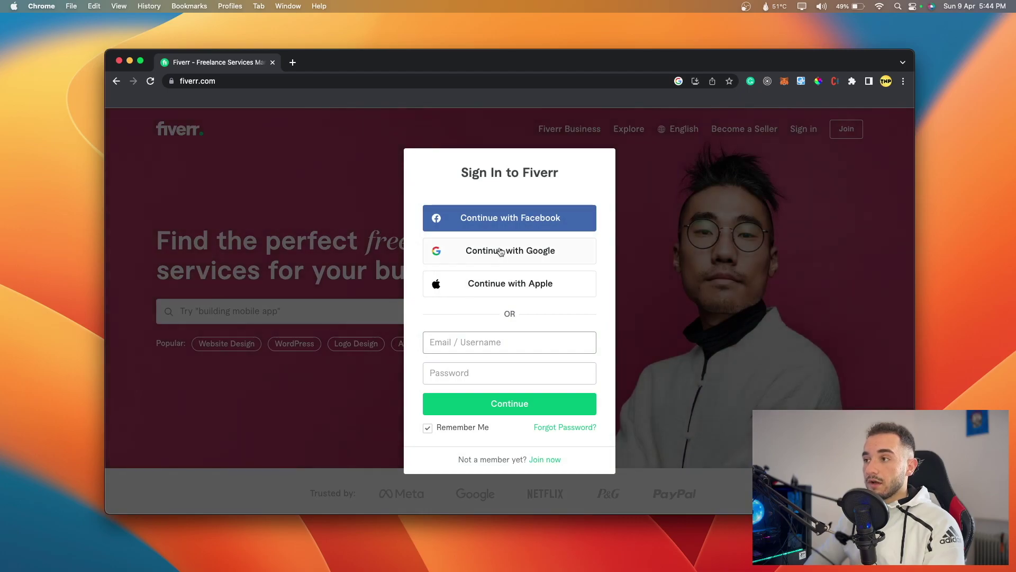
left_click(501, 251)
left_click(441, 291)
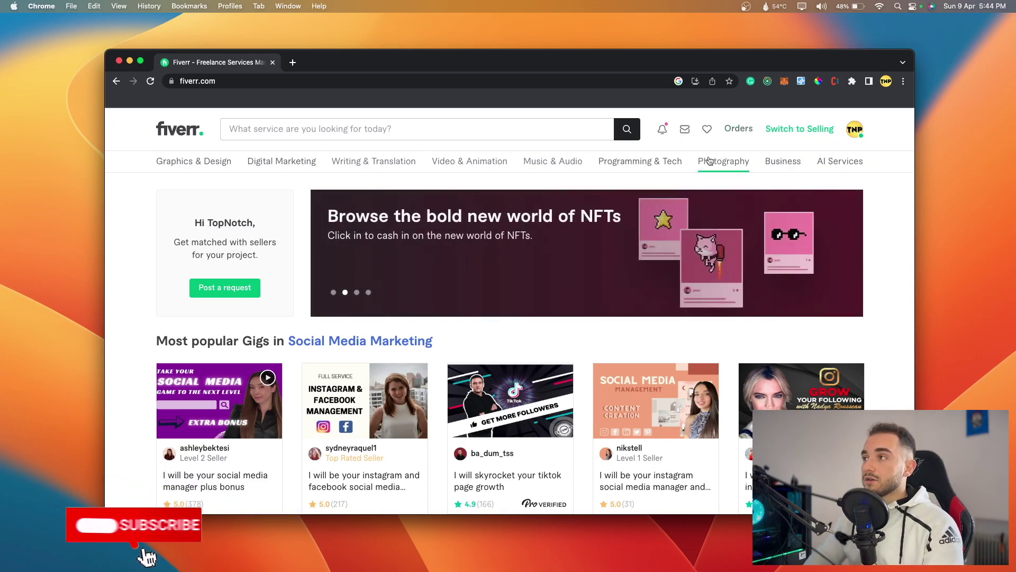
Switch the Fiverr account to selling and look over the seller dashboard
mouse_move(709, 161)
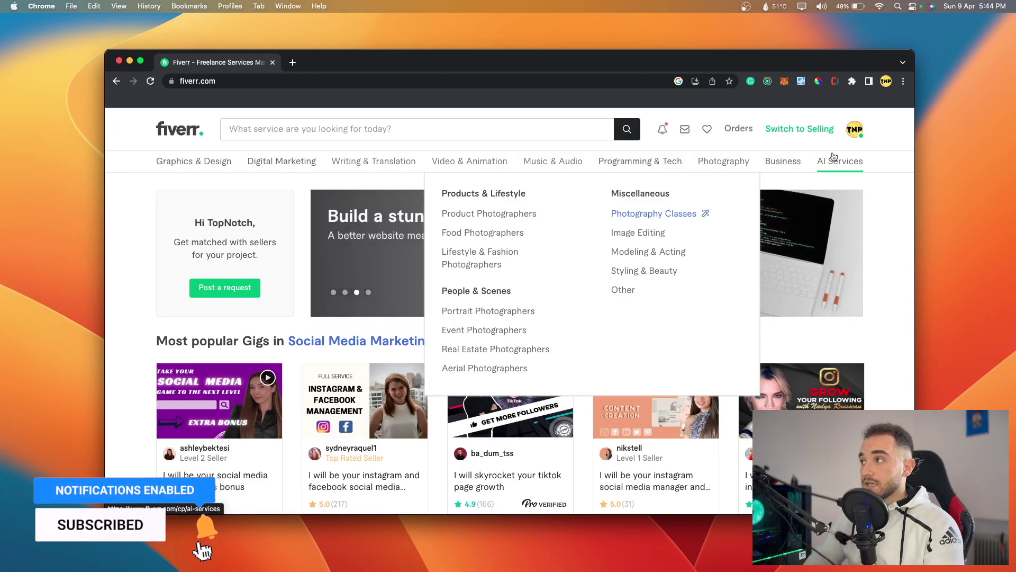
left_click(774, 144)
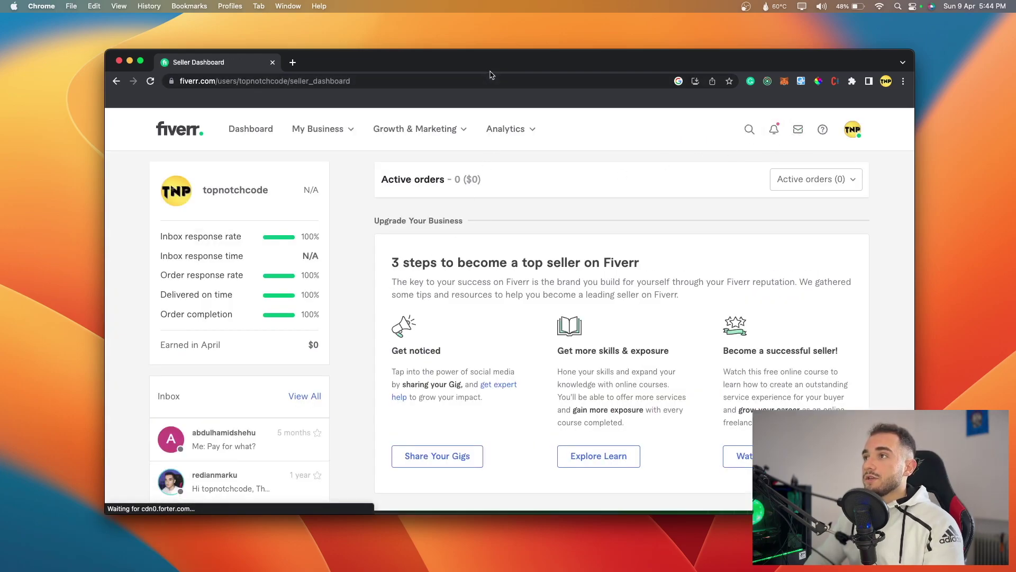
left_click_drag(488, 64, 483, 50)
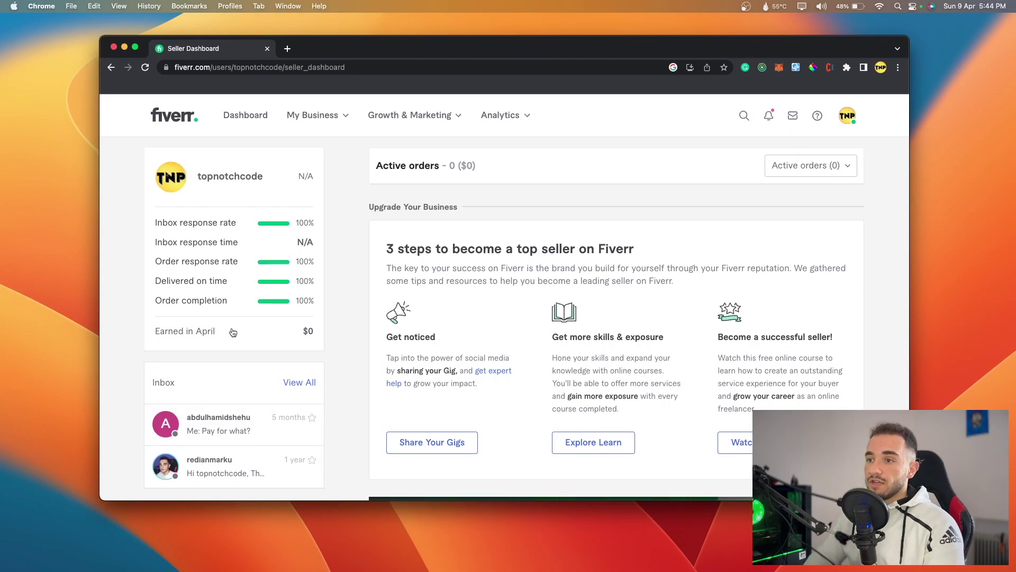
scroll(228, 405, "down", 3)
scroll(343, 239, "up", 3)
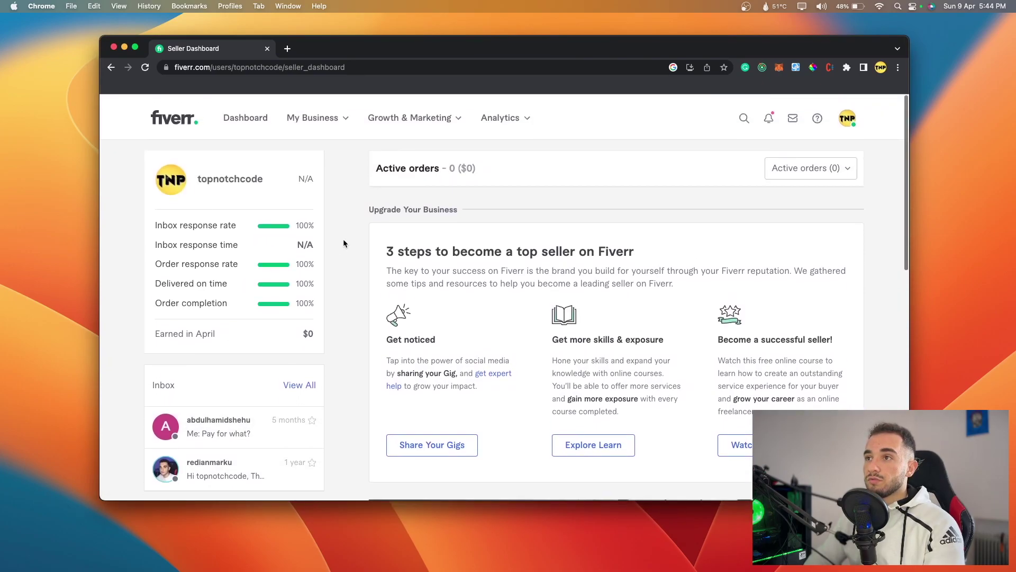
Open the seller's Gigs management page and look through the existing gigs
left_click(331, 114)
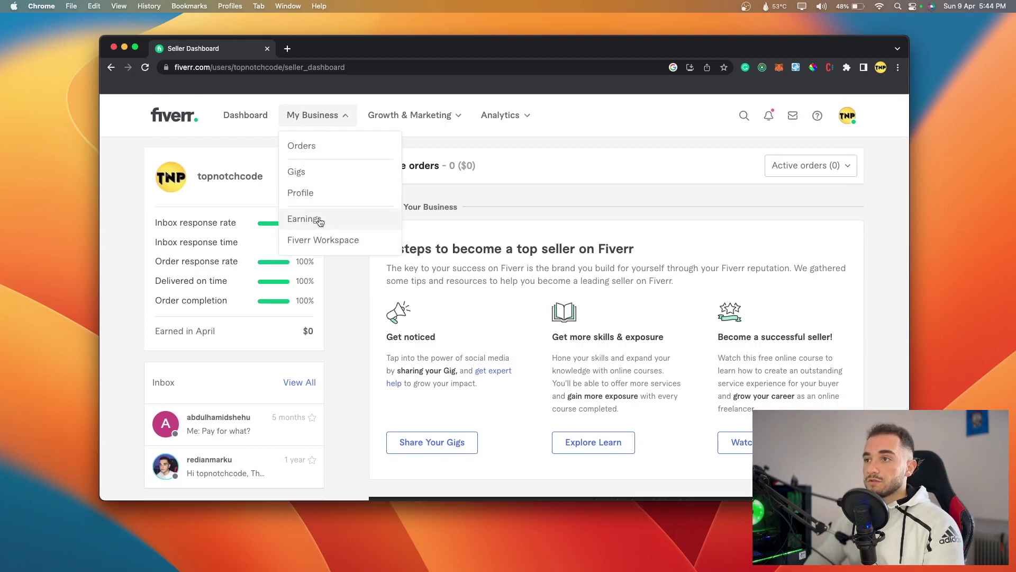
left_click(303, 172)
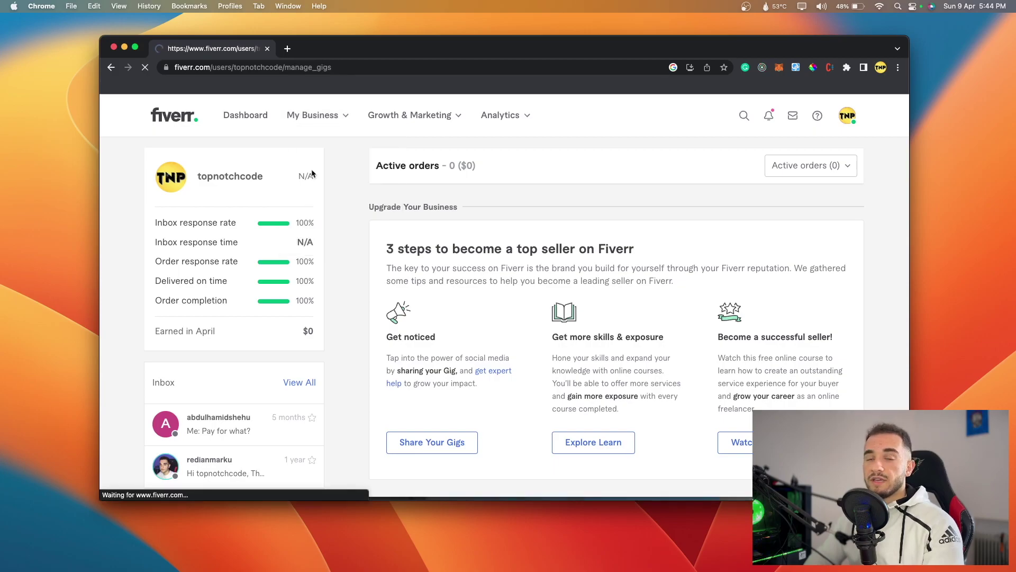
scroll(310, 466, "down", 1)
scroll(310, 465, "down", 2)
scroll(481, 353, "up", 3)
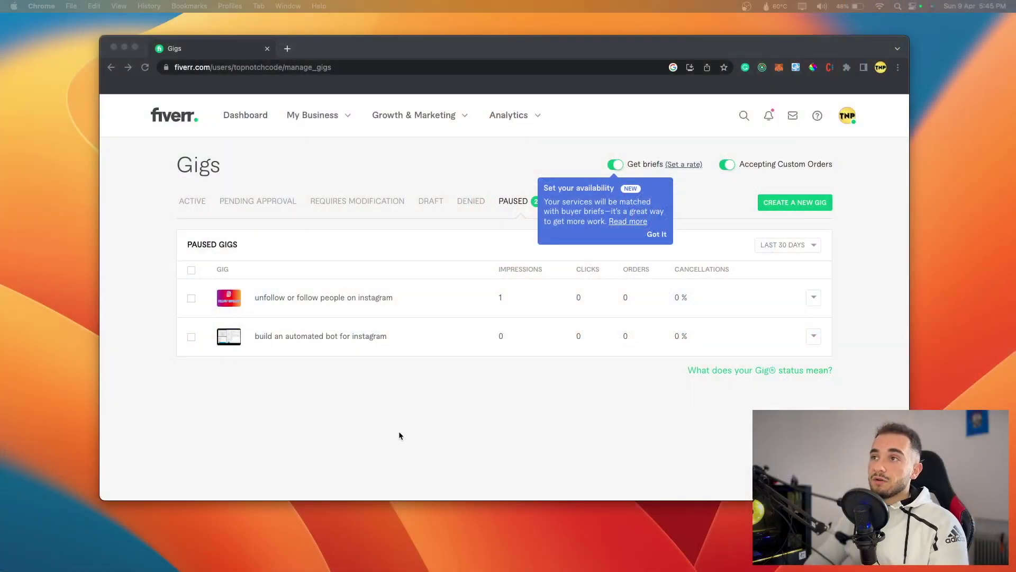
Open ChatGPT at chat.openai.com/chat in a new browser tab
left_click(287, 48)
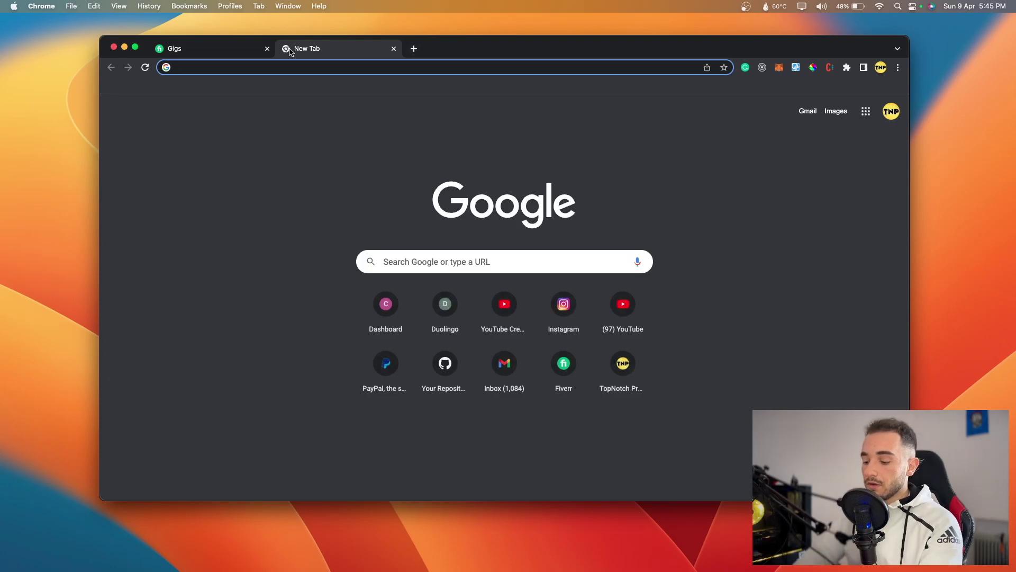
type("chat")
key("Return")
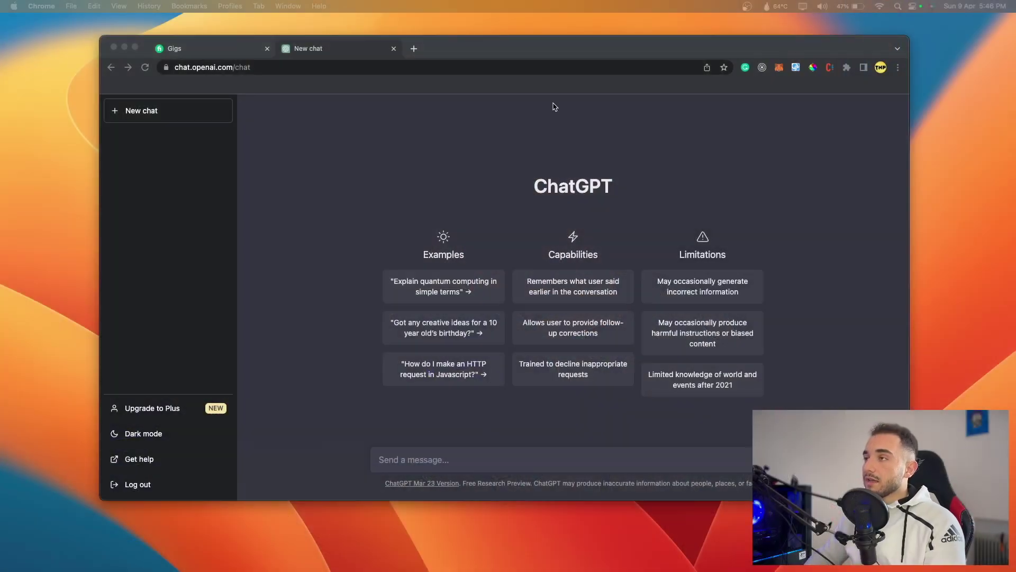
Send ChatGPT the prompt "translate in spanish: how are you"
left_click(448, 462)
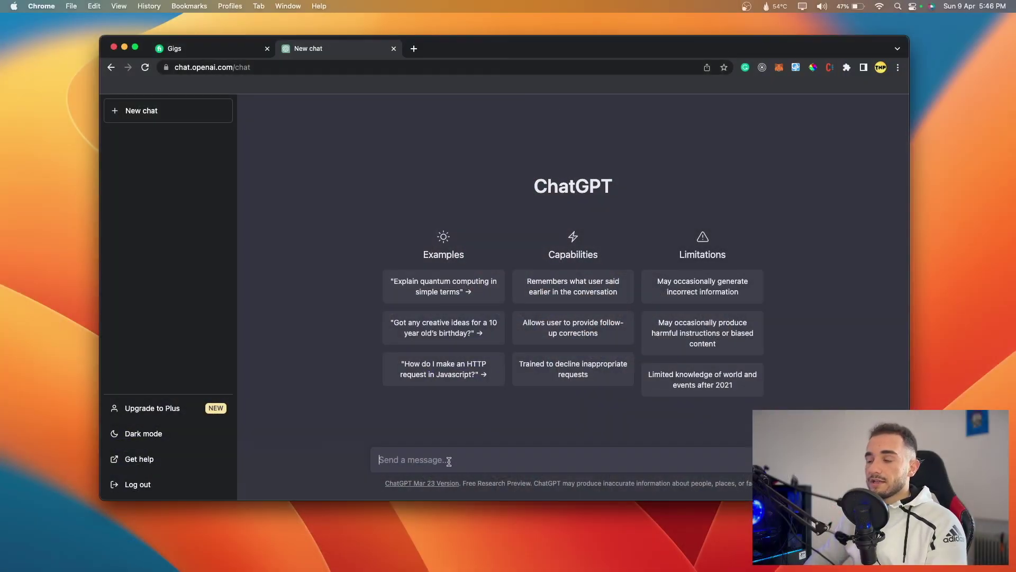
type("t")
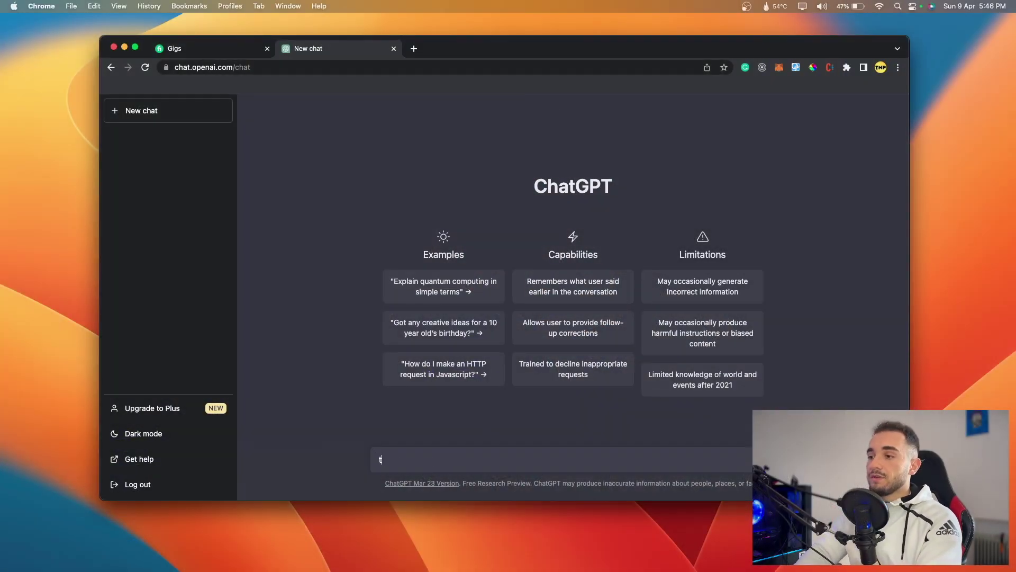
type("ranslate in spanish: how are you")
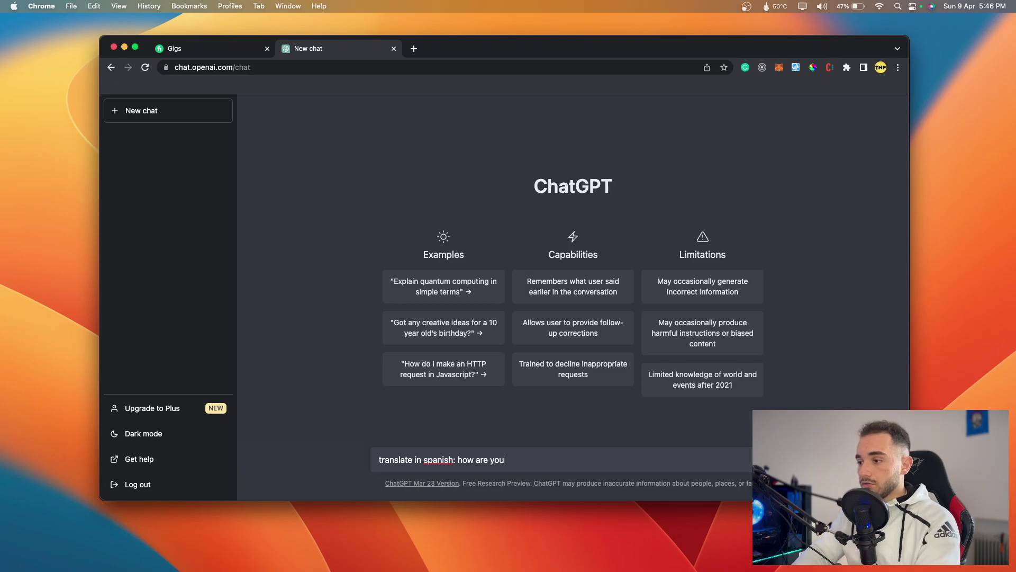
key("Return")
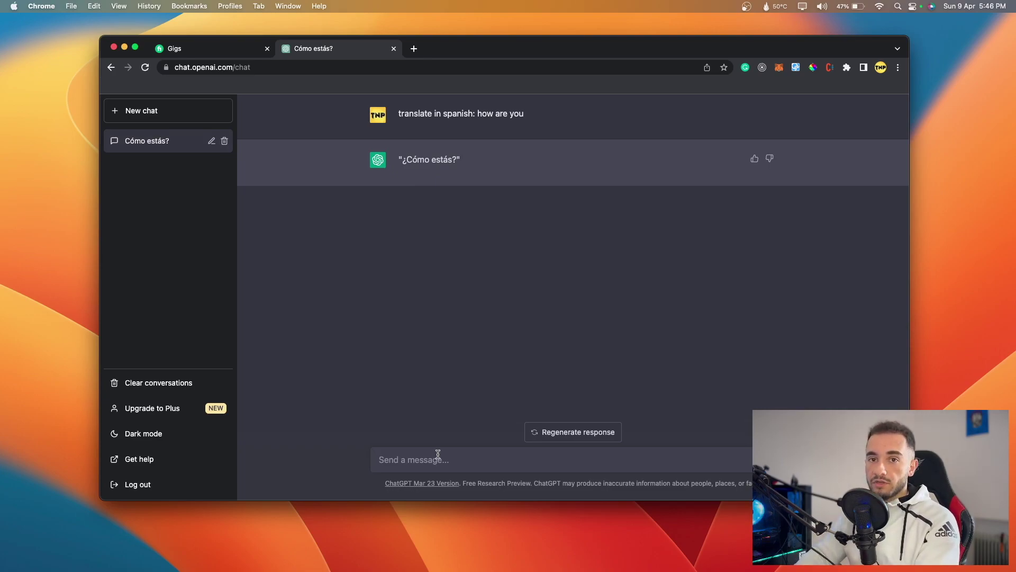
Send ChatGPT the follow-up prompt "do the same for chinise"
type("do the same for")
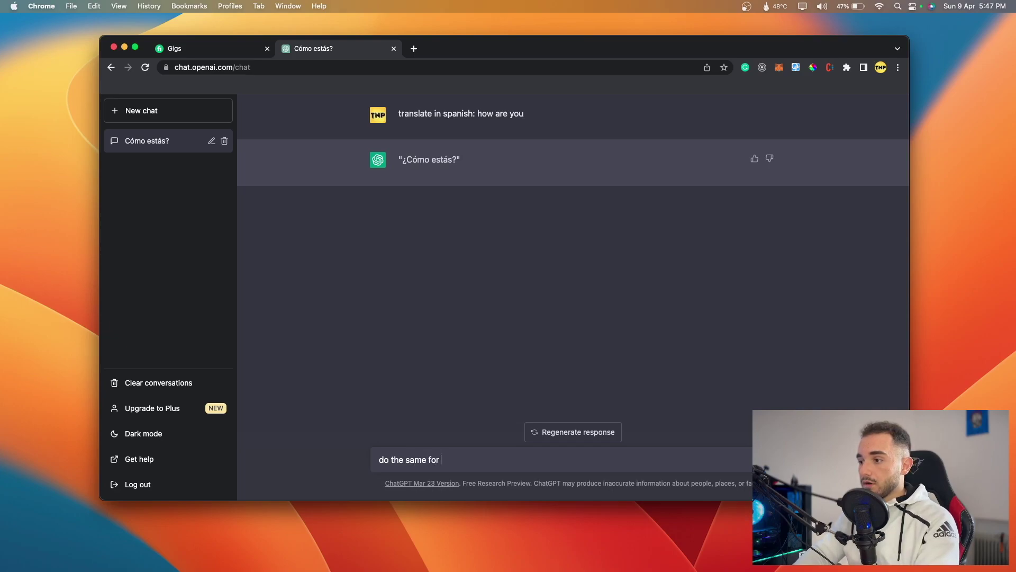
type(" chinise")
key("Return")
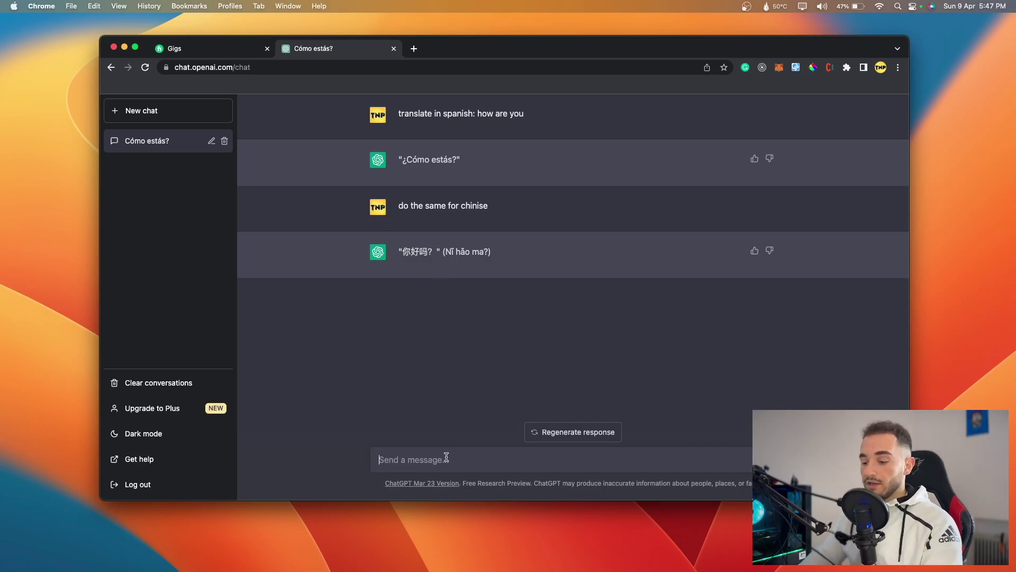
Send ChatGPT the prompt 'create a essay about "politics" in chinese language'
type("create a essay about ")
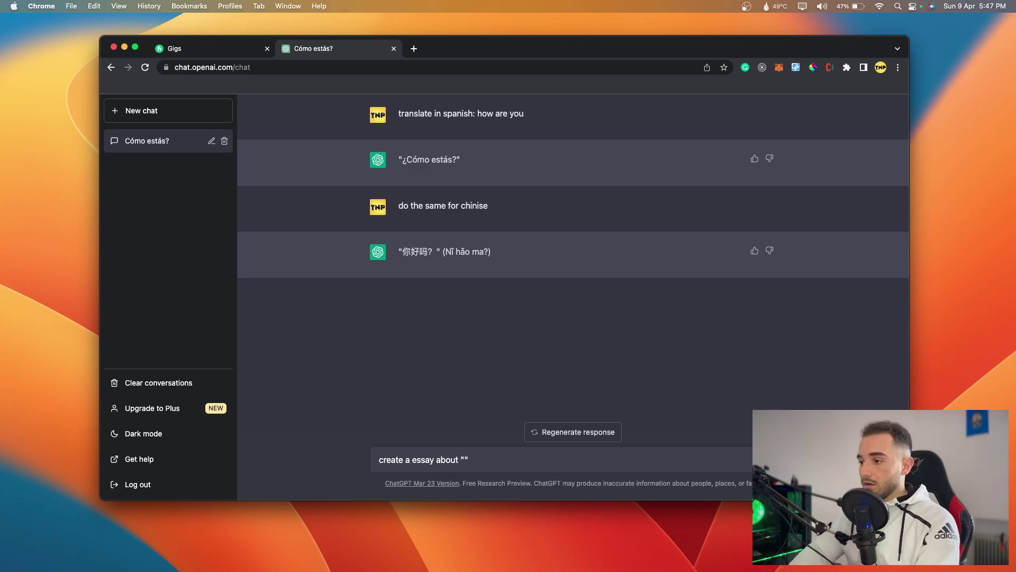
type("\"politics\" in chinese language")
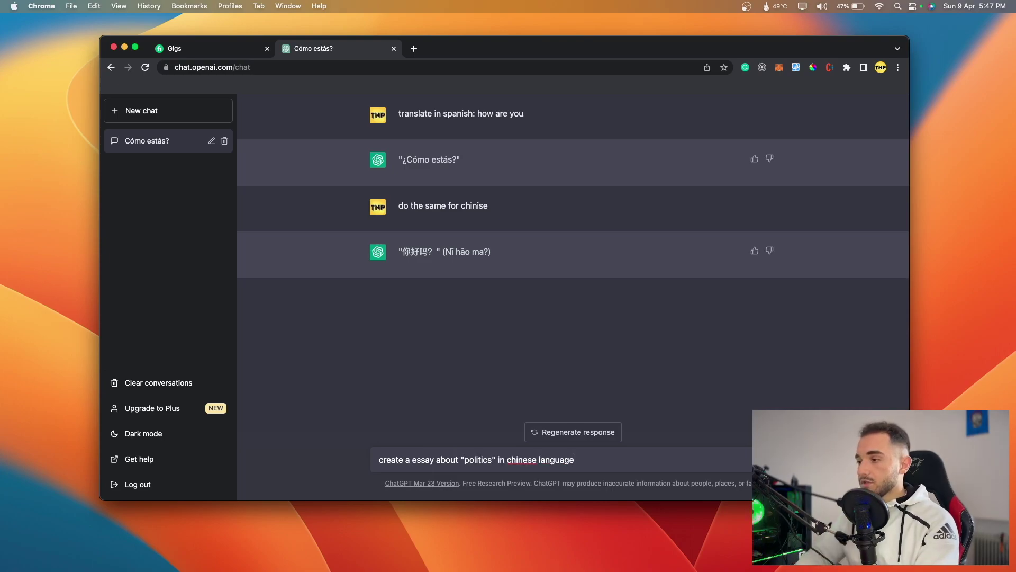
key("Return")
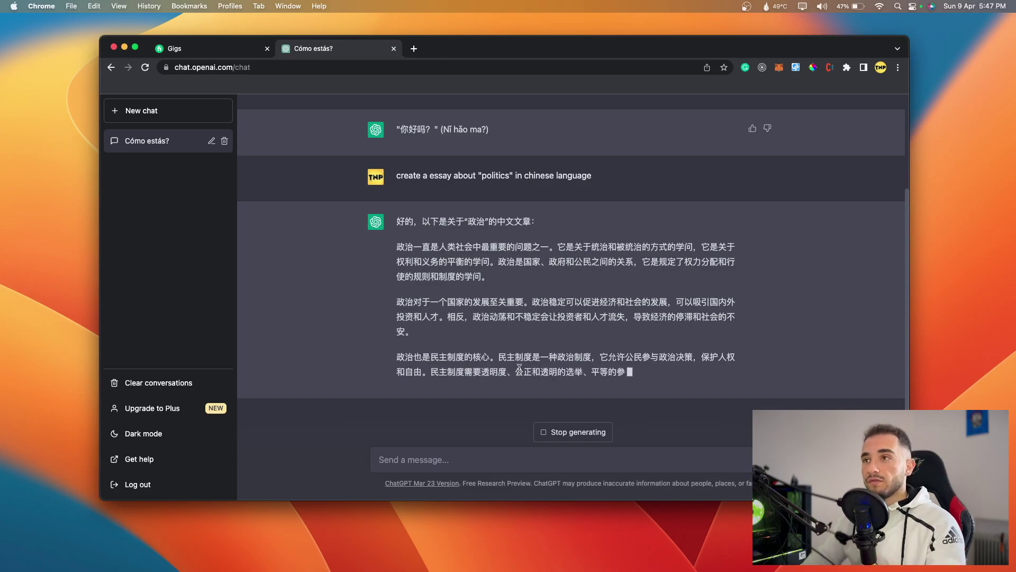
Return to the Fiverr Gigs page and create a new gig titled "I will fix grammar for any text in any language"
left_click(179, 50)
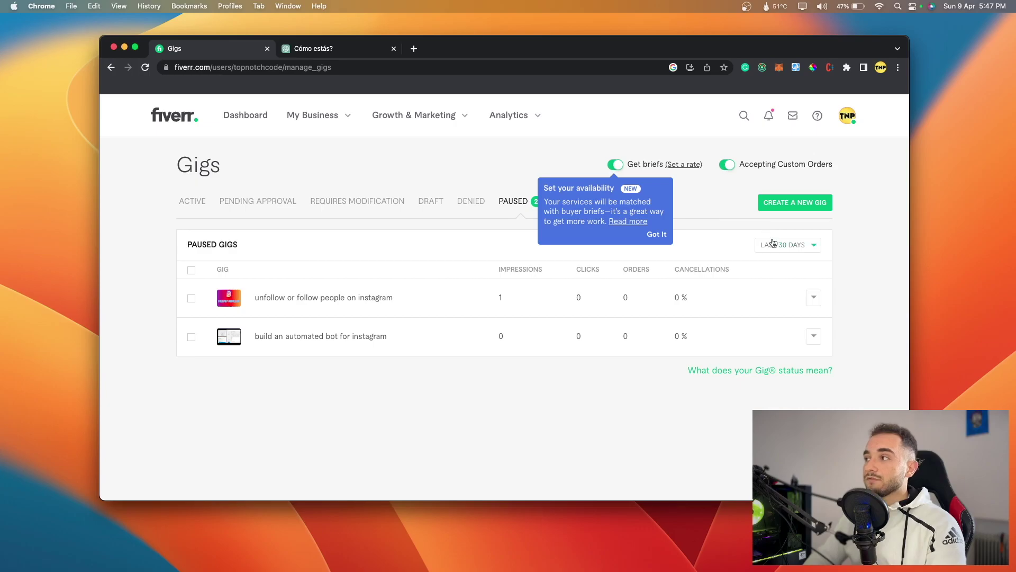
left_click(785, 206)
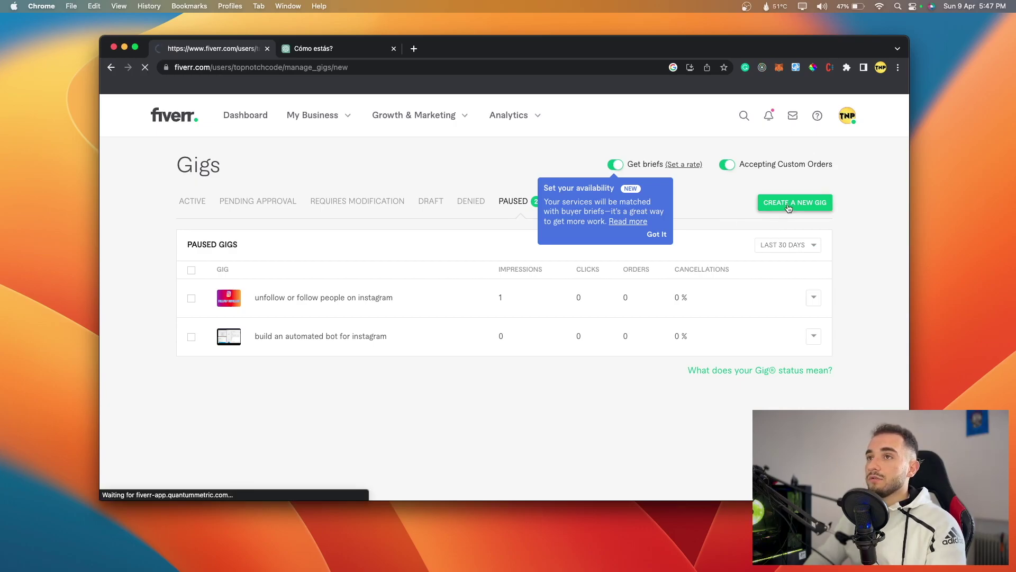
left_click(419, 192)
scroll(459, 240, "up", 1)
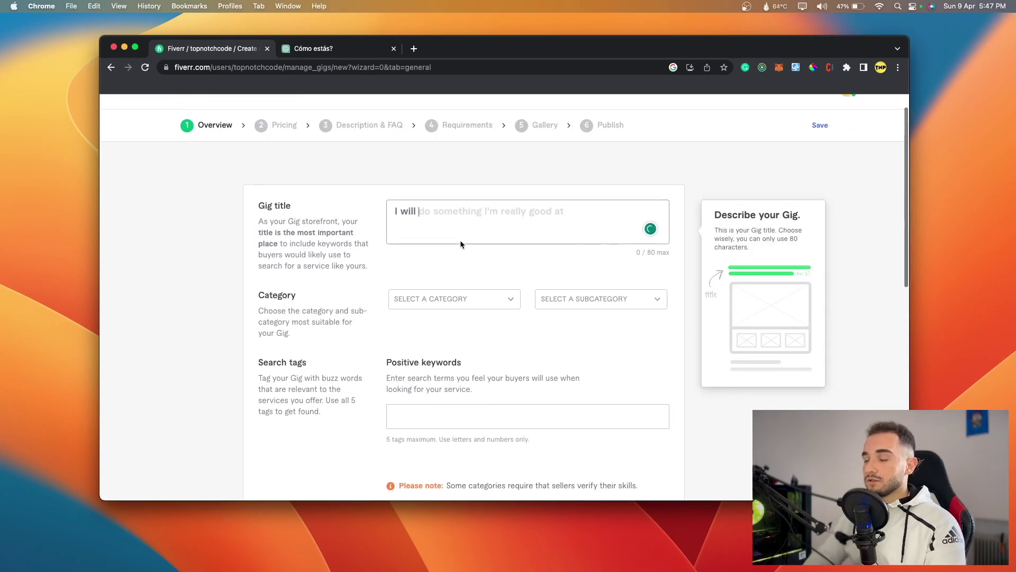
key("ctrl+alt+Return")
type("fix gramm")
type("r a")
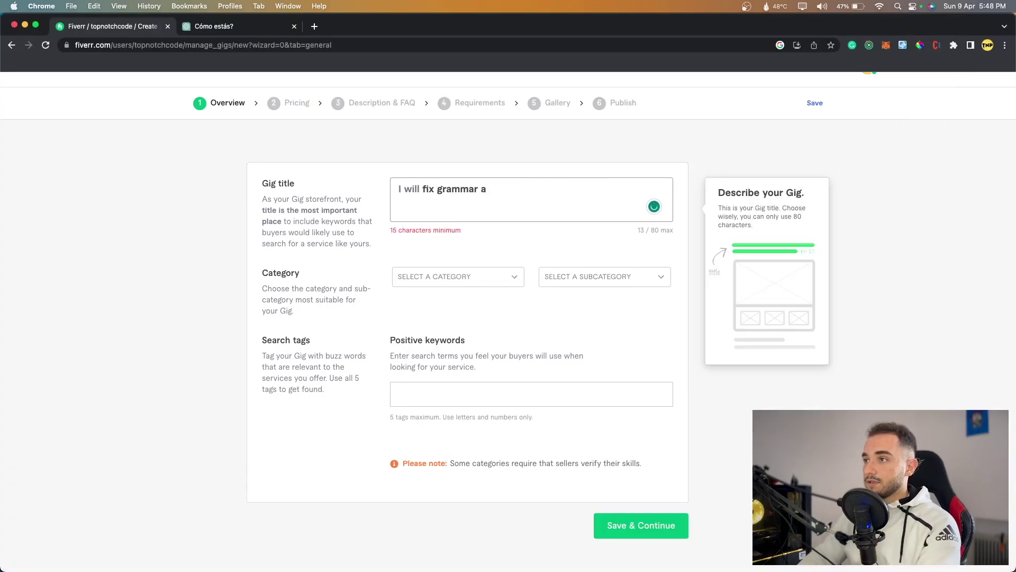
key("BackSpace")
type("for")
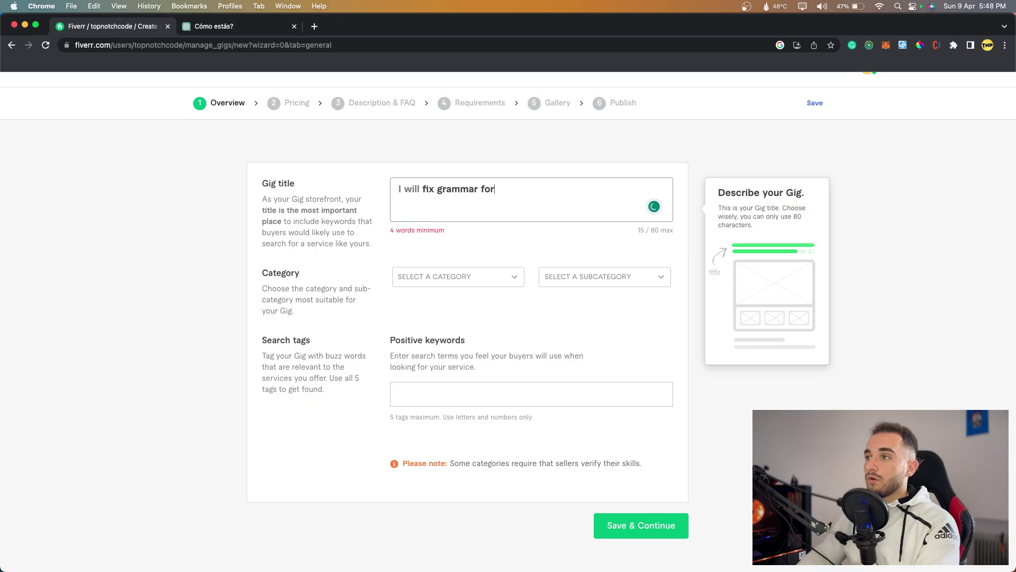
type(" any rext in any language")
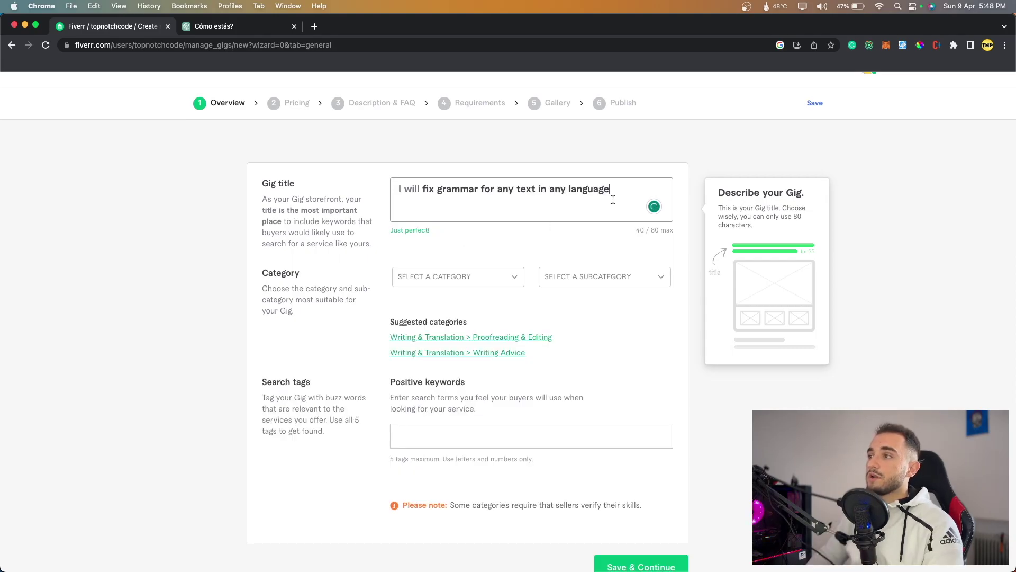
Set the gig's main category to Writing & Translation
left_click(479, 277)
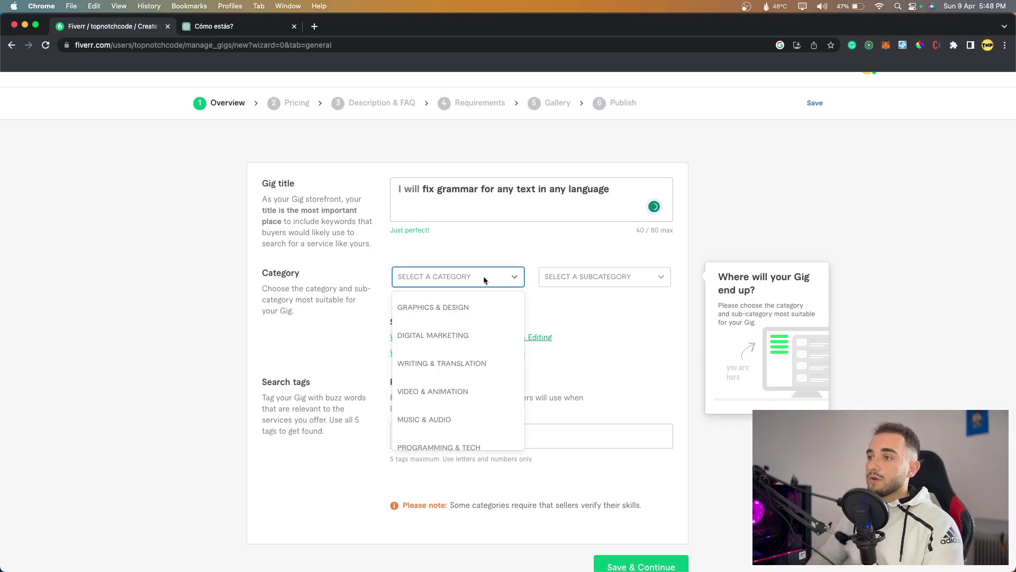
scroll(447, 400, "down", 2)
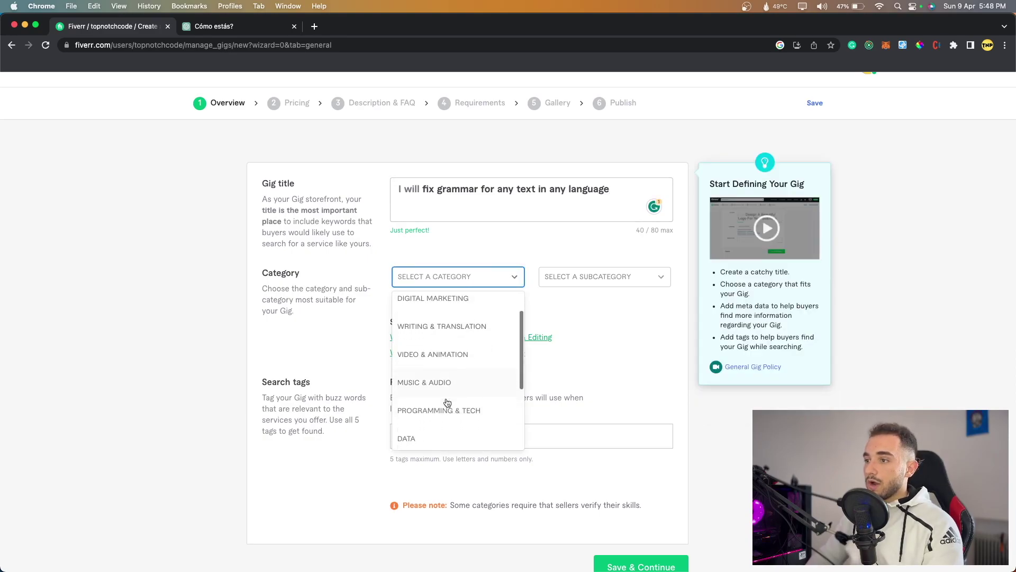
left_click(443, 326)
Choose Writing Advice as the gig's subcategory
left_click(619, 278)
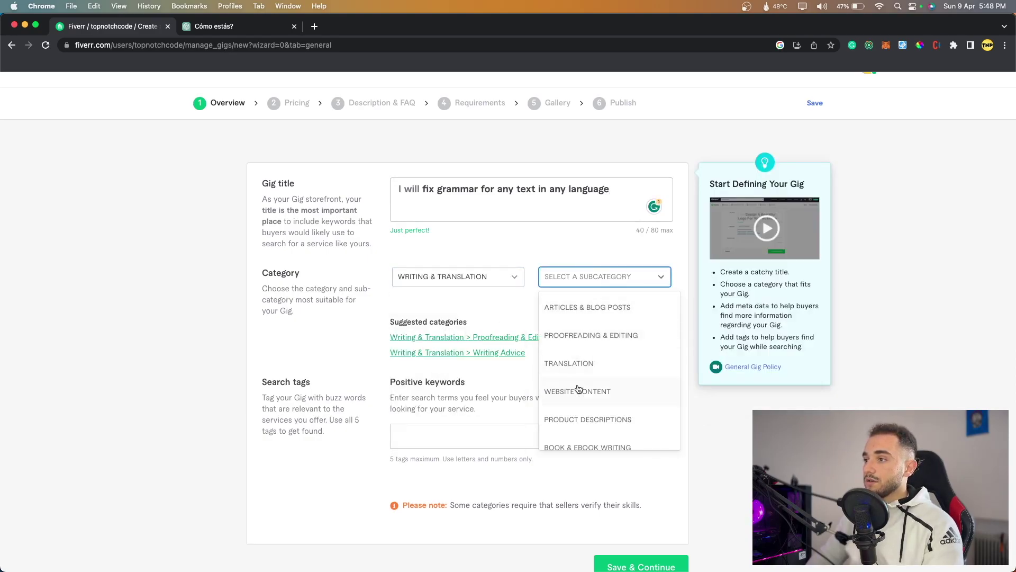
scroll(577, 394, "down", 1)
scroll(578, 395, "down", 6)
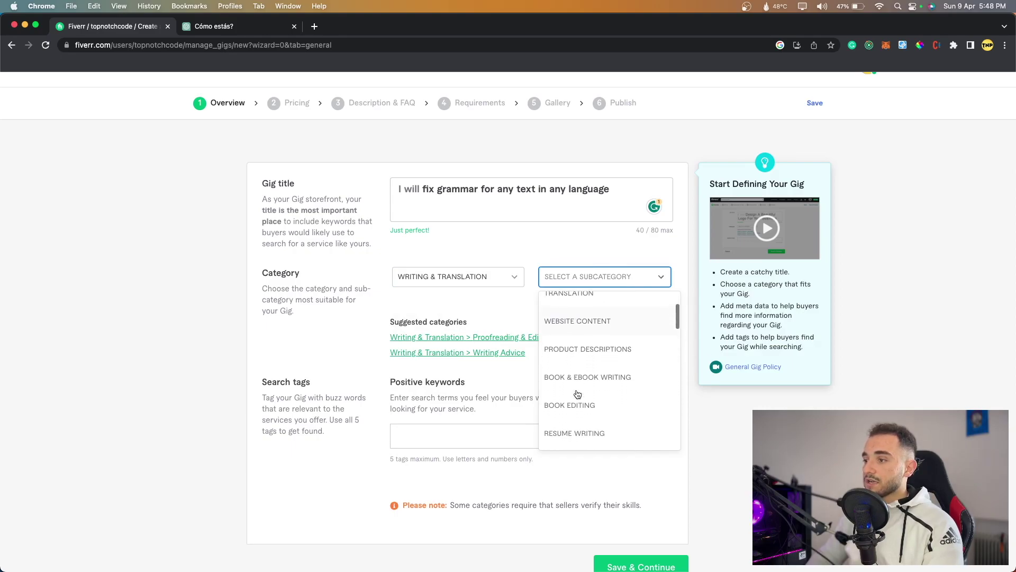
scroll(577, 394, "down", 10)
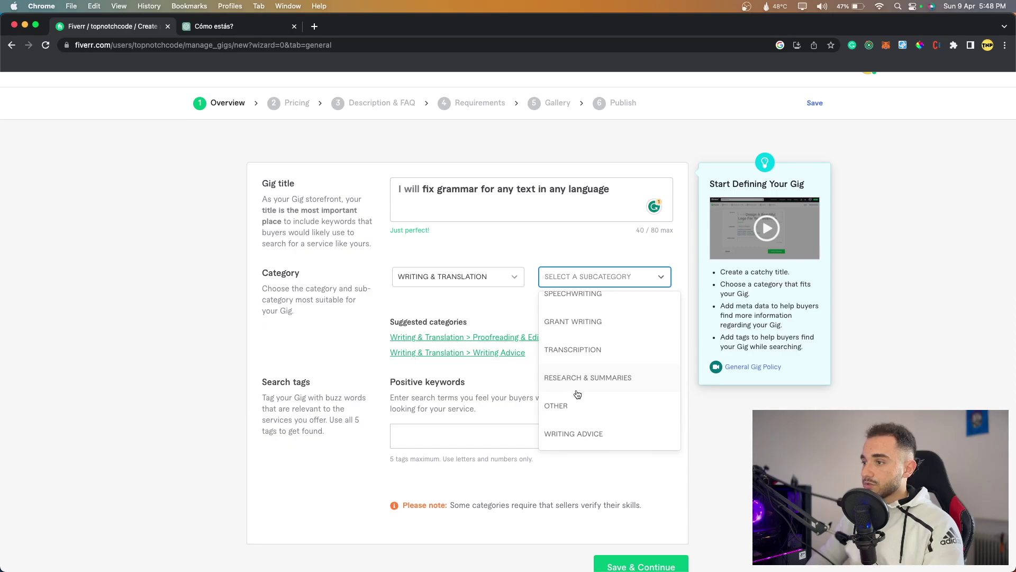
left_click(575, 435)
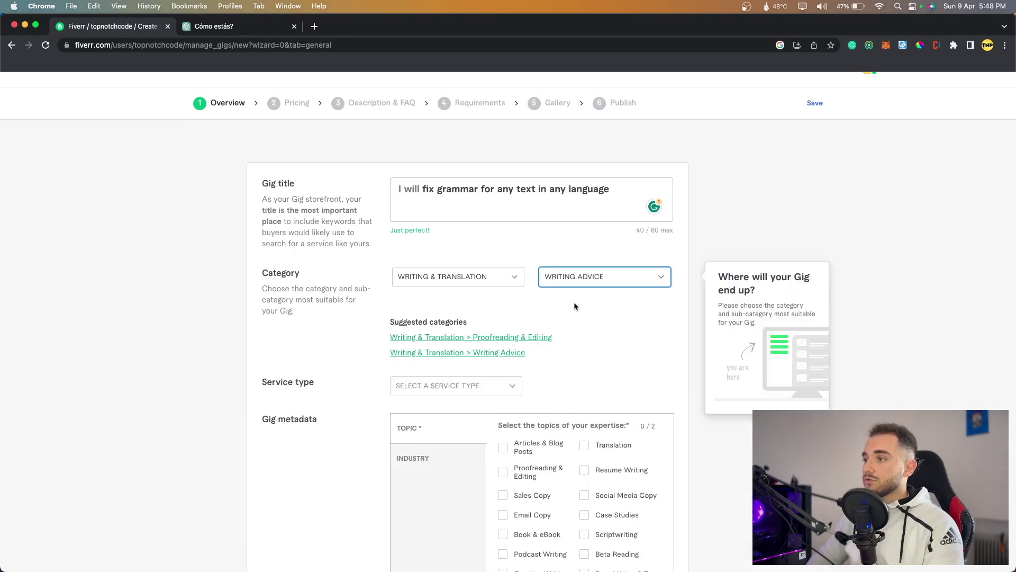
Set the gig's subcategory to Other
scroll(571, 316, "down", 3)
left_click(582, 209)
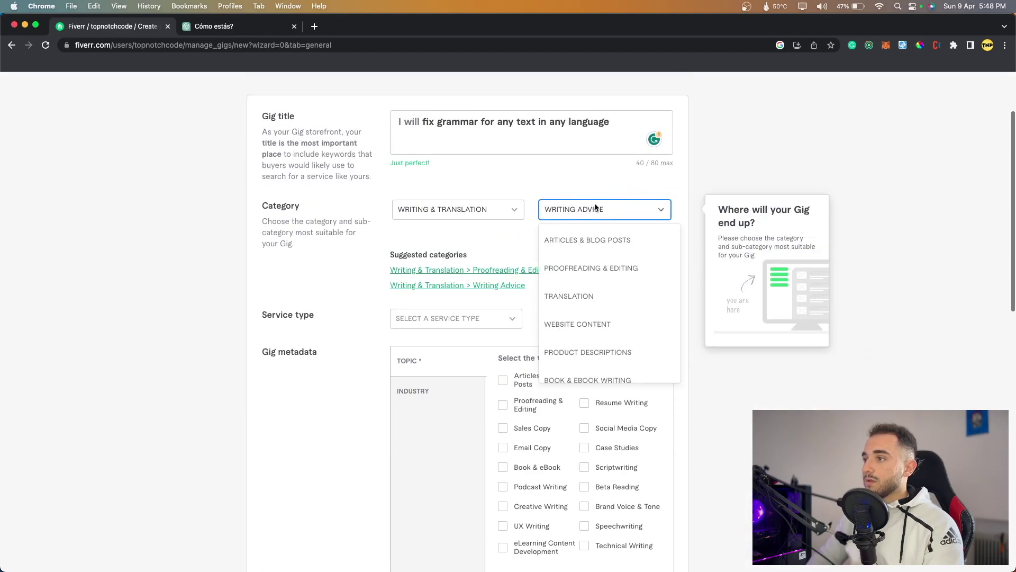
scroll(584, 382, "down", 10)
left_click(585, 379)
Select every language in the first column of the gig metadata, from Albanian to Welsh
scroll(585, 380, "down", 4)
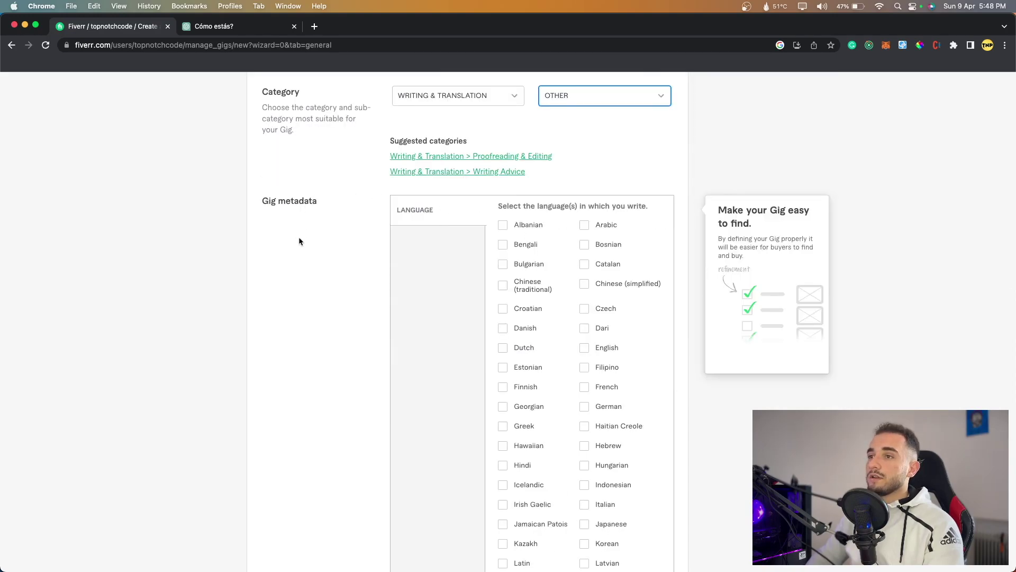
scroll(298, 237, "down", 2)
scroll(438, 252, "down", 5)
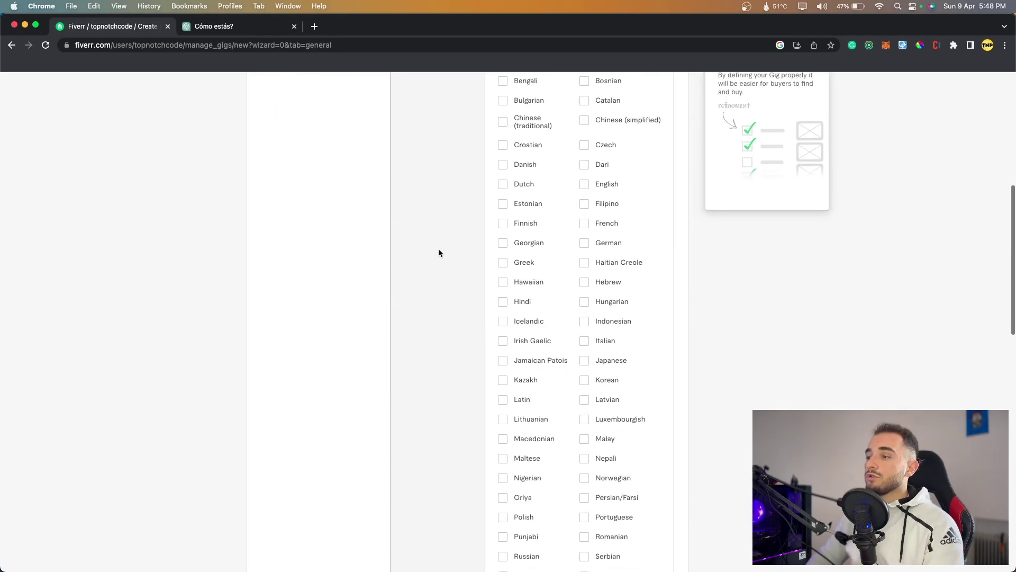
scroll(438, 252, "down", 2)
scroll(438, 253, "up", 2)
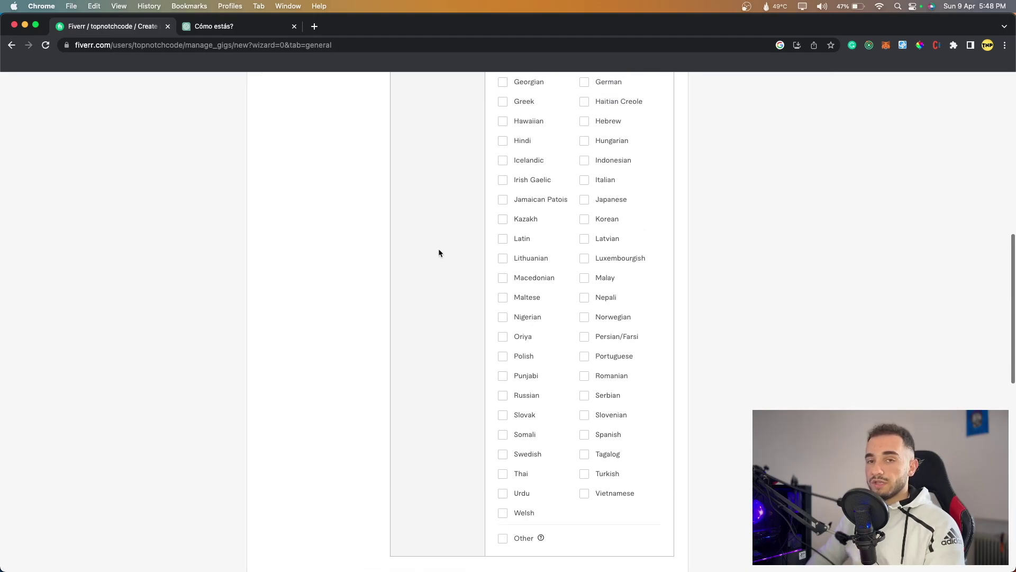
scroll(439, 253, "up", 6)
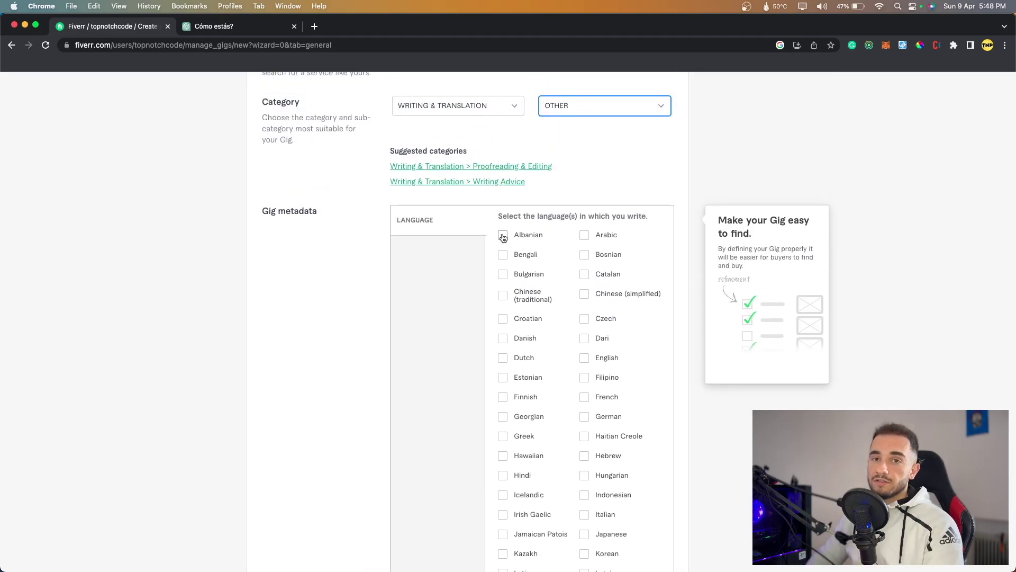
left_click(503, 237)
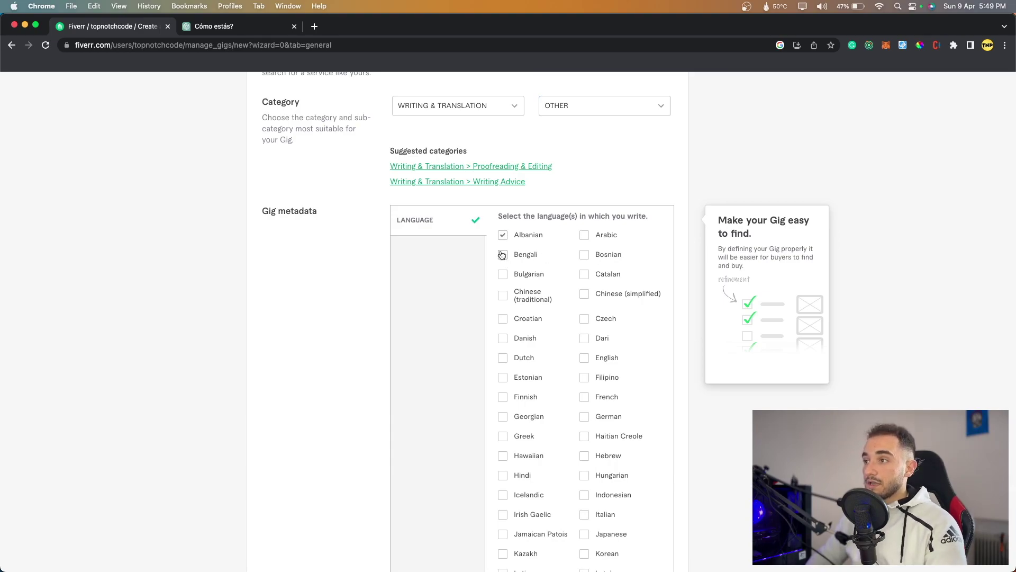
left_click(503, 275)
left_click(503, 320)
left_click(503, 339)
left_click(503, 359)
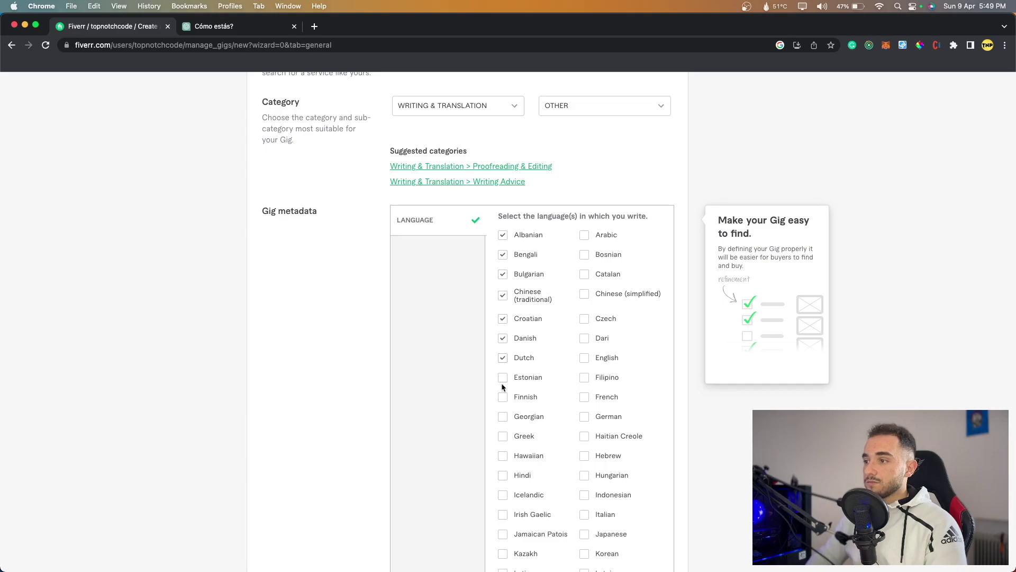
left_click(503, 377)
scroll(502, 370, "down", 3)
left_click(502, 344)
scroll(502, 424, "down", 5)
left_click(503, 466)
Select every language in the second column of the gig metadata, from Arabic to Vietnamese
left_click(584, 202)
scroll(585, 265, "up", 5)
left_click(584, 287)
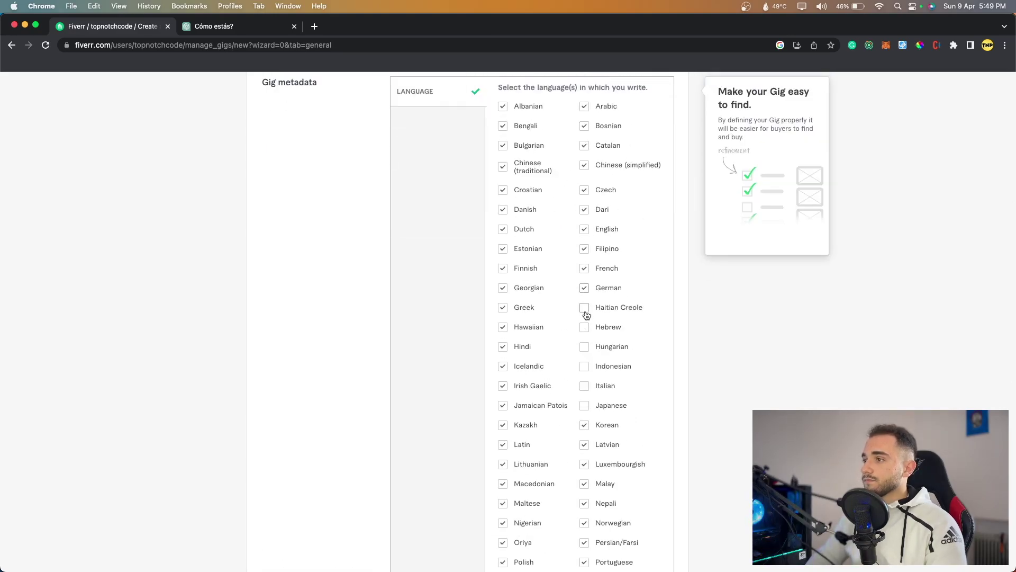
left_click(584, 310)
left_click(585, 327)
left_click(585, 346)
left_click(585, 366)
left_click(584, 385)
left_click(584, 405)
scroll(629, 309, "up", 2)
scroll(629, 309, "down", 4)
scroll(628, 311, "down", 2)
scroll(628, 309, "up", 6)
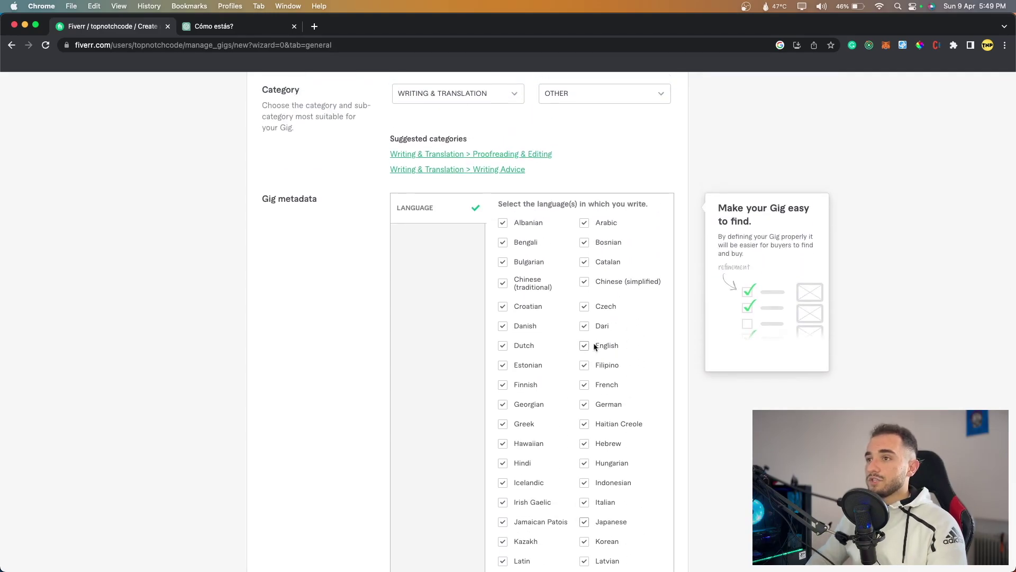
Add the search tags "grammar check" and "language translation" to the gig's positive keywords
scroll(424, 351, "down", 13)
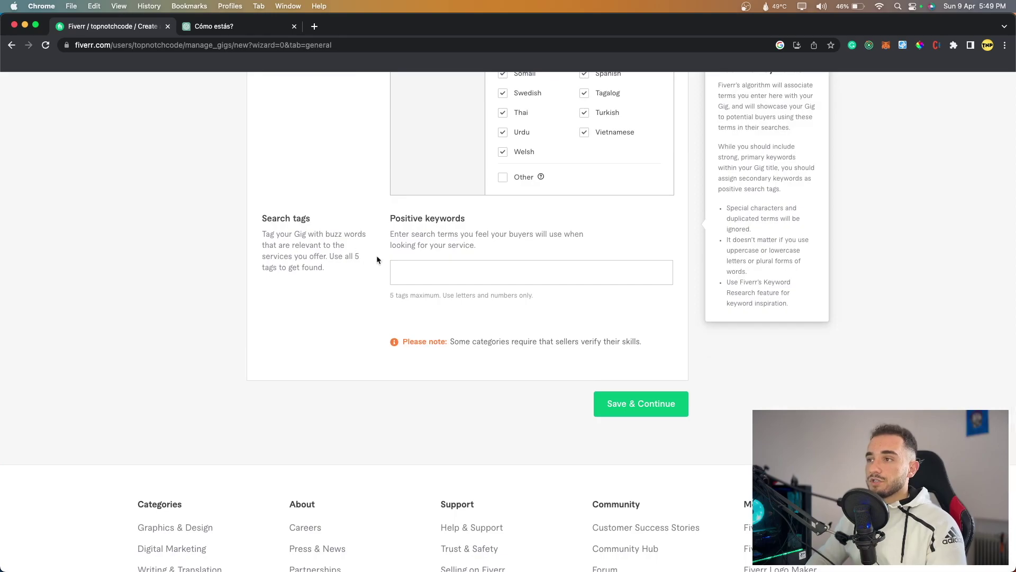
left_click(420, 271)
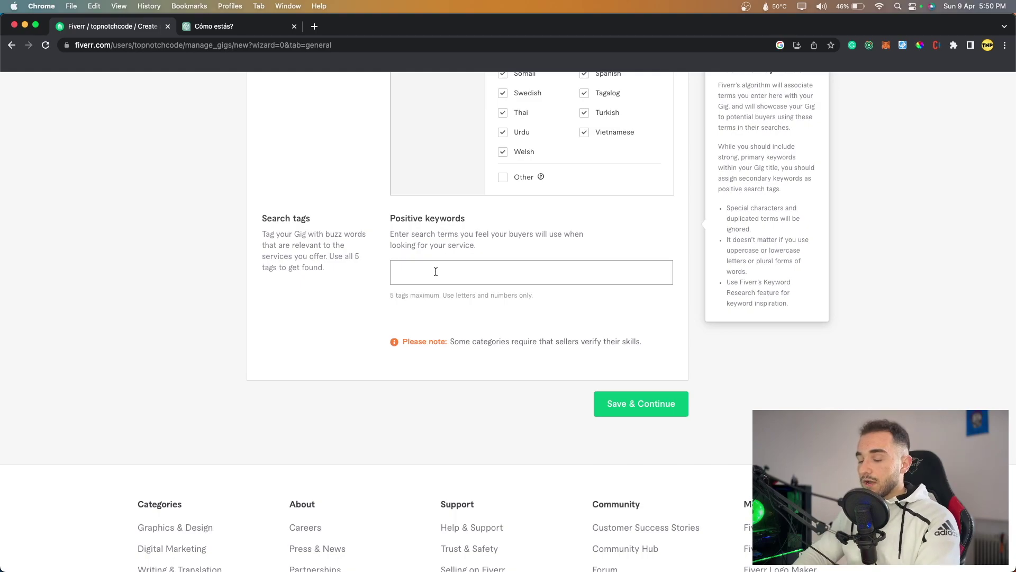
type("gr")
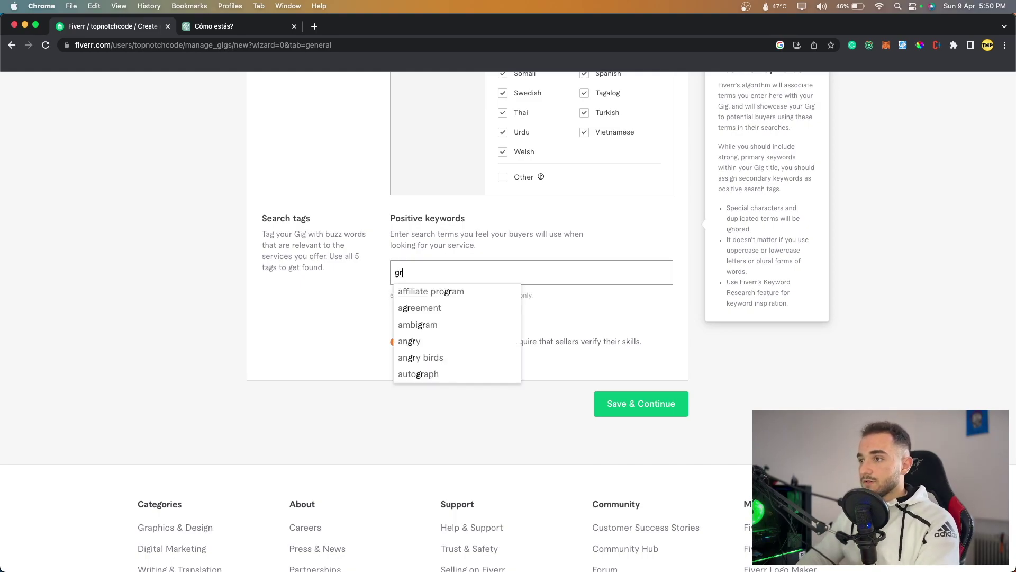
left_click(467, 292)
type("language tran")
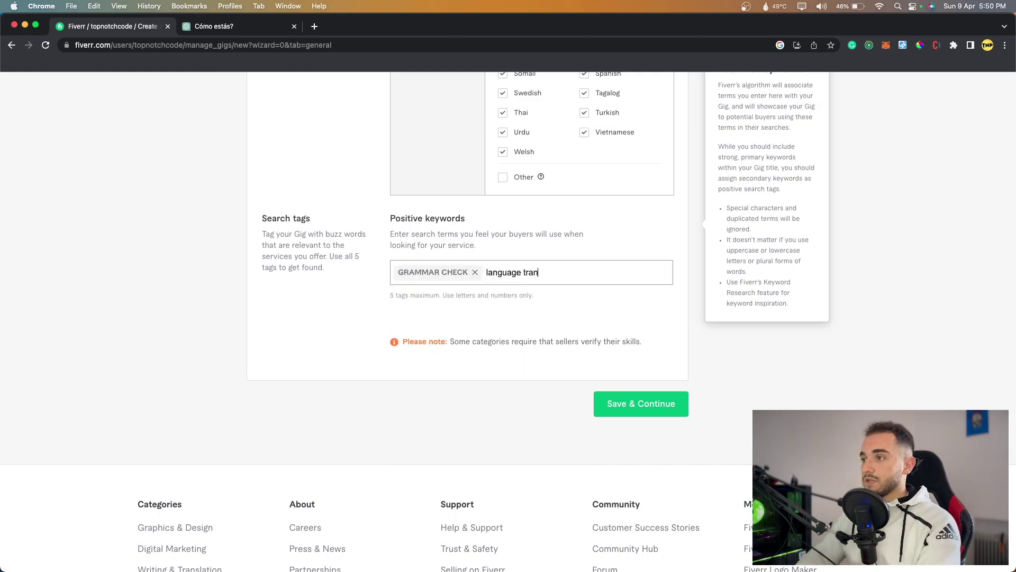
type("slation")
key("Return")
Add the search tags "fix grammer", "any langugage" and "writing articles" to the gig's positive keywords
type("fix gra")
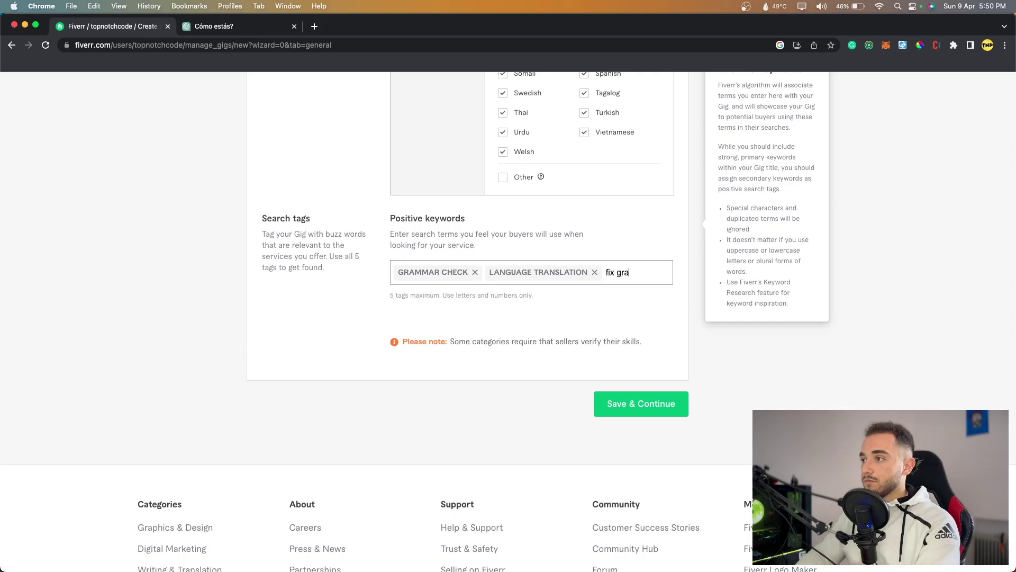
type("mmer")
key("Return")
type("any langugage")
key("Return")
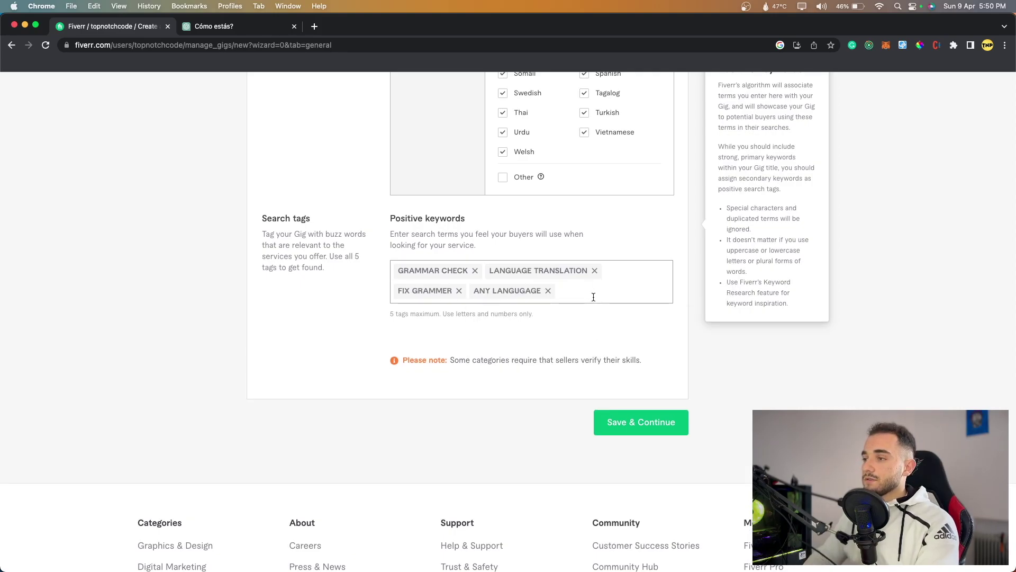
scroll(594, 297, "up", 2)
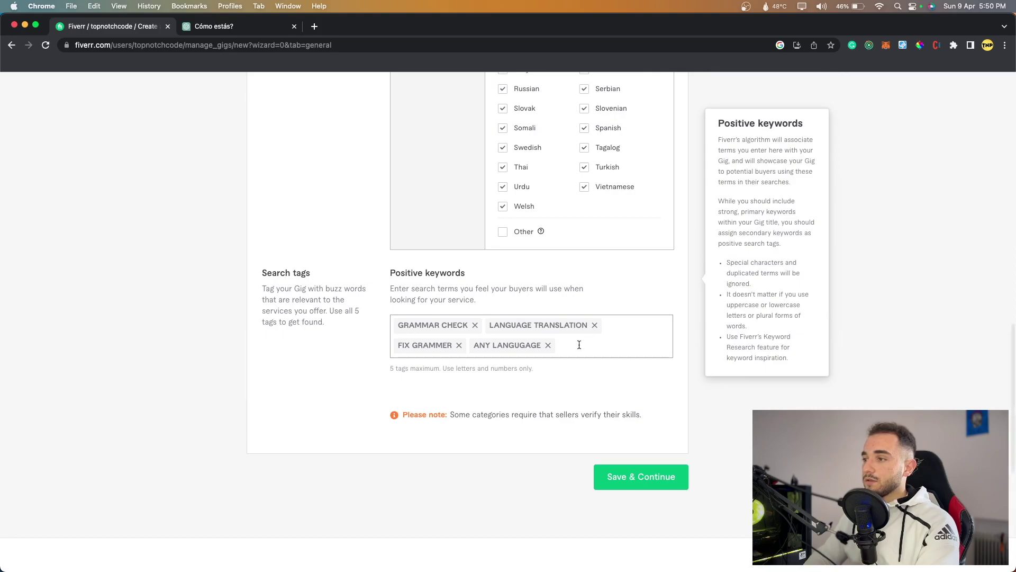
type("writing articles")
key("Return")
Save the gig overview and continue to the Scope & Pricing page
scroll(530, 374, "down", 5)
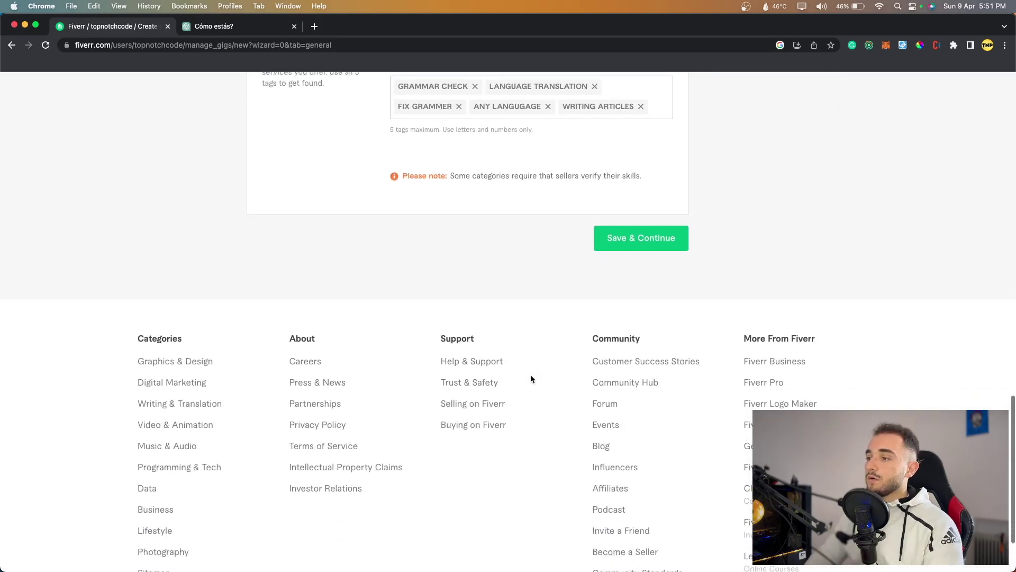
left_click(648, 194)
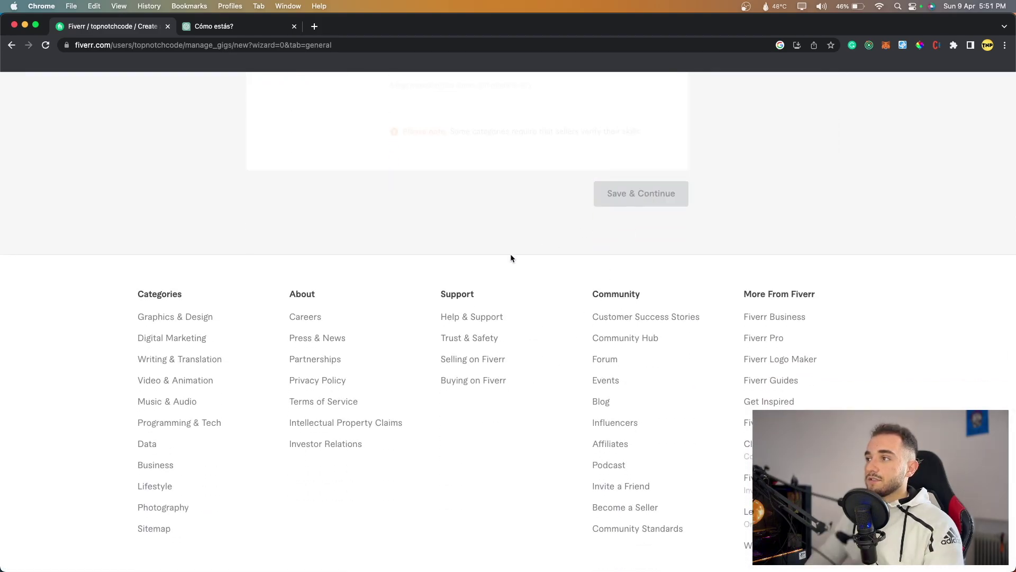
scroll(476, 324, "down", 2)
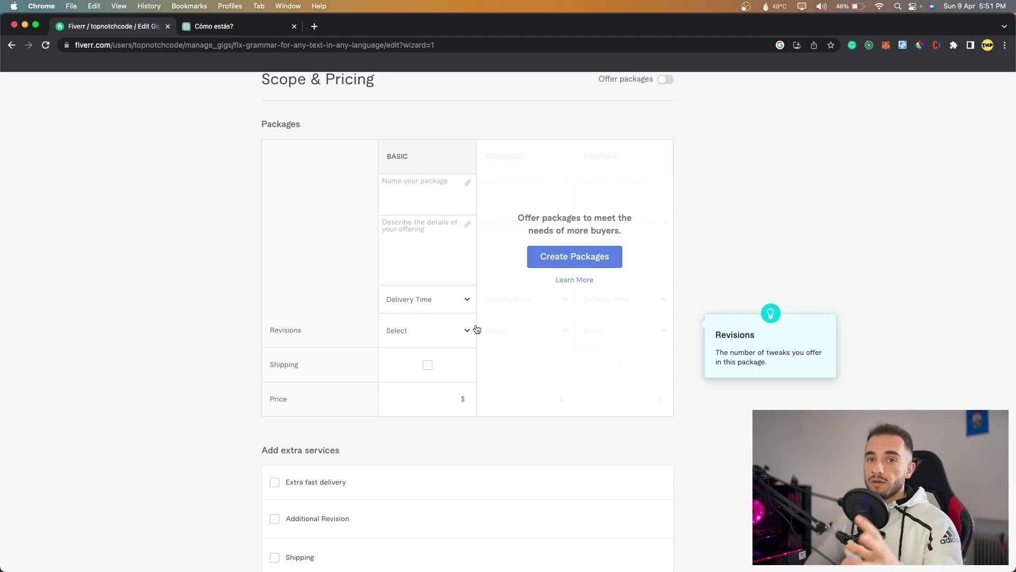
Name the Basic package "Fixing and Writing"
key("super+shift+4")
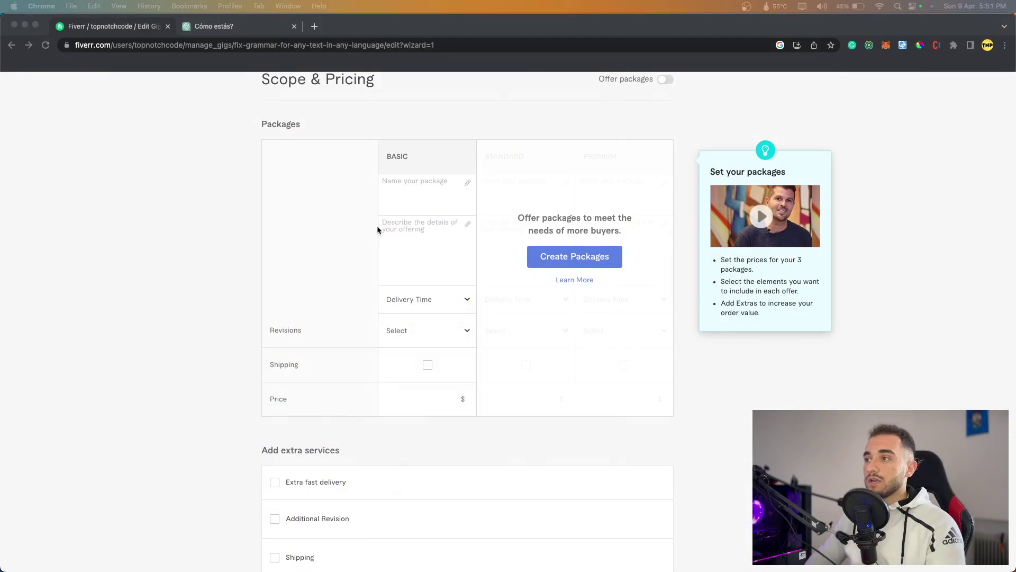
left_click(405, 159)
left_click(411, 184)
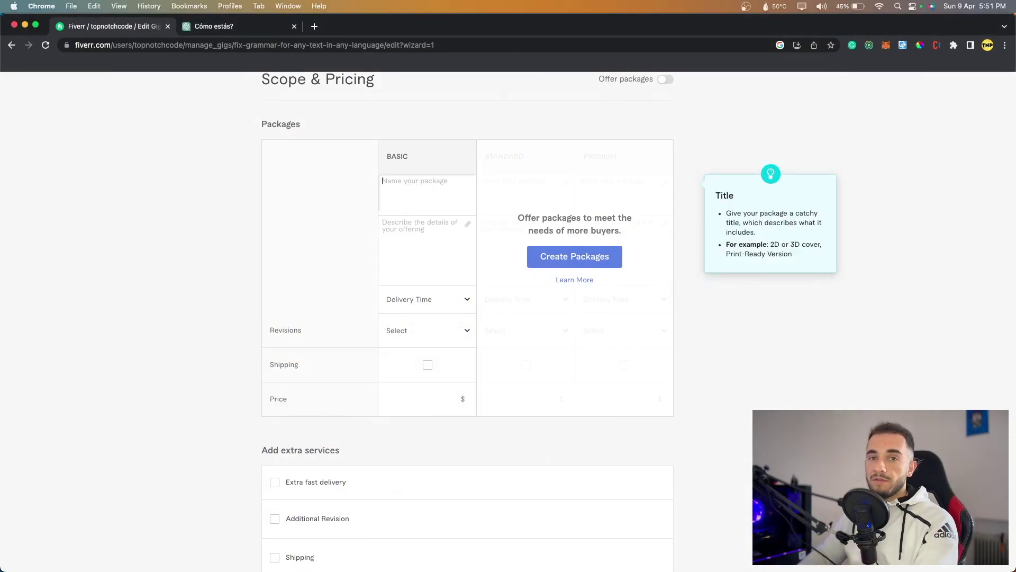
type("Fix")
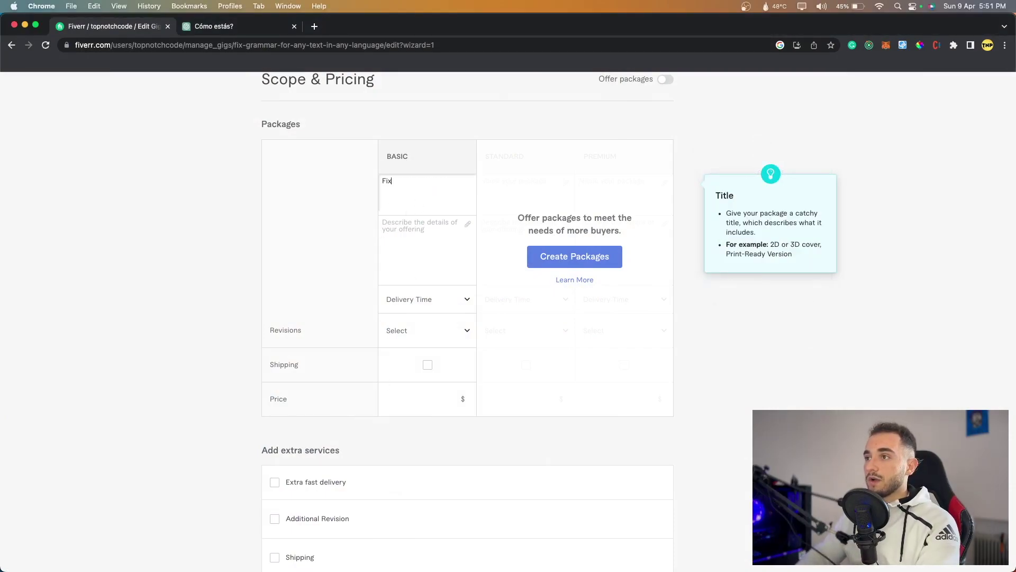
type("ing and Writing")
Describe the Basic package as "Writing any article in any language, and fixing grammar for any language"
left_click(422, 226)
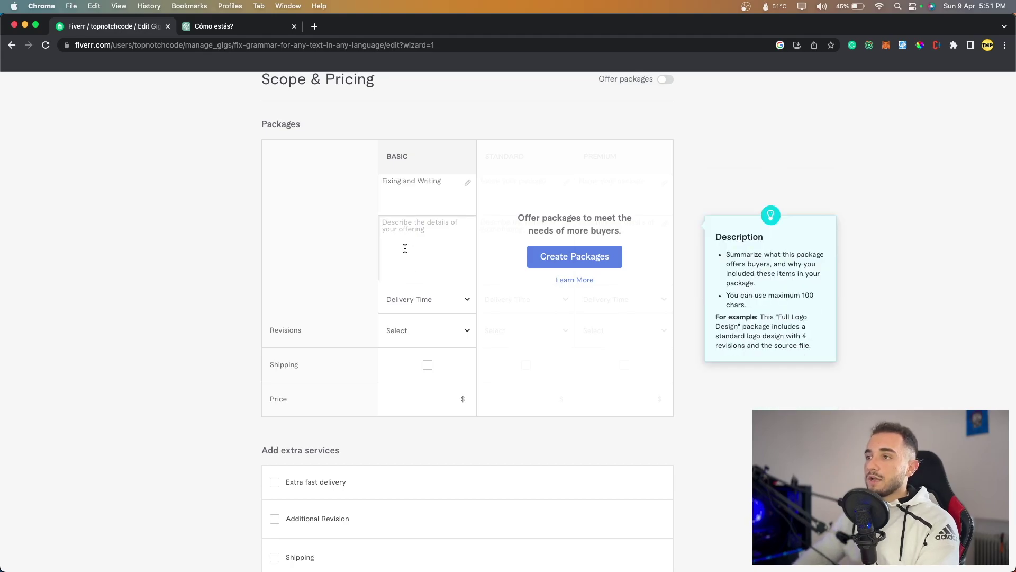
type("Writing any ")
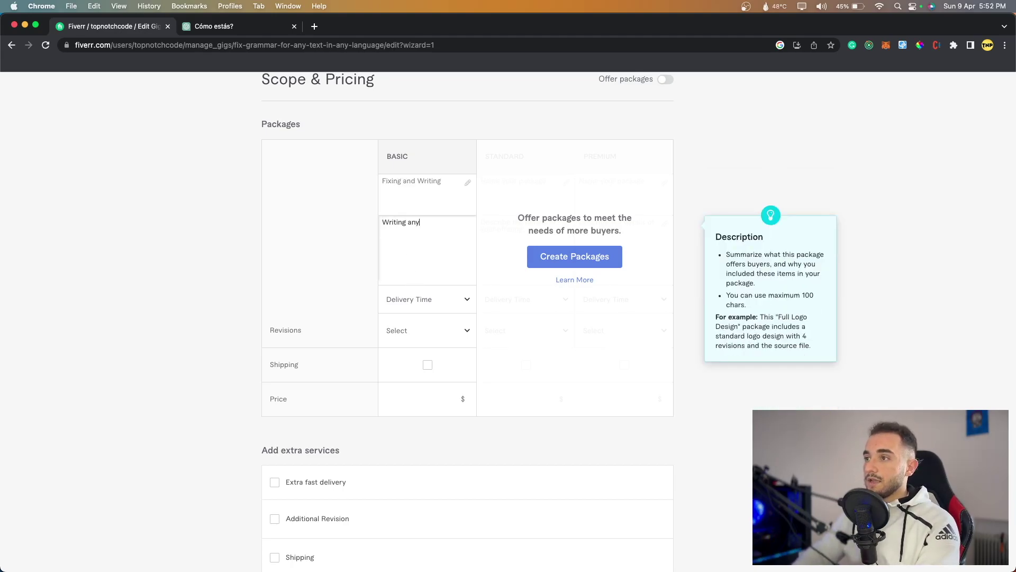
type("article in an")
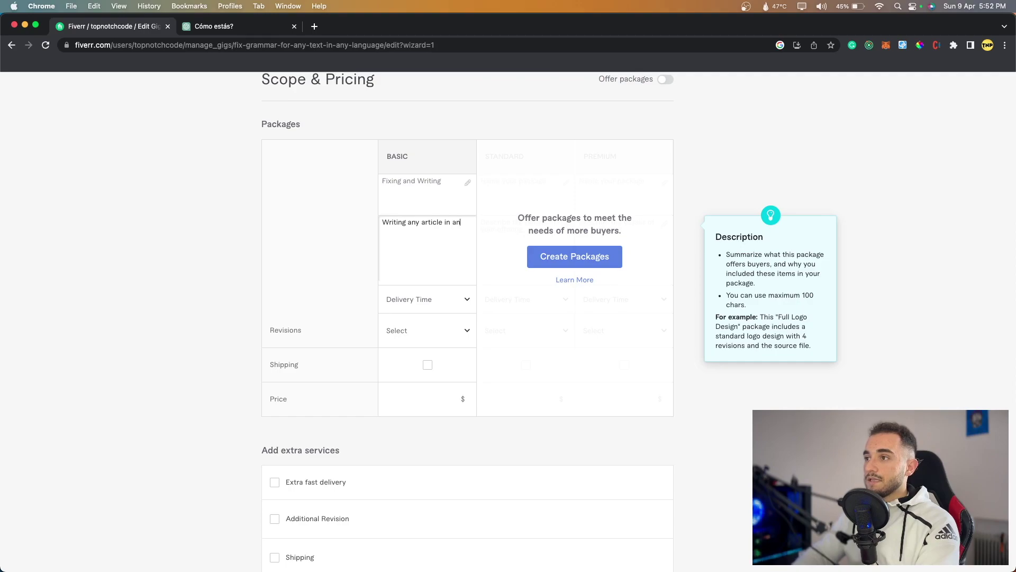
type("y language, and fixing grammar for any")
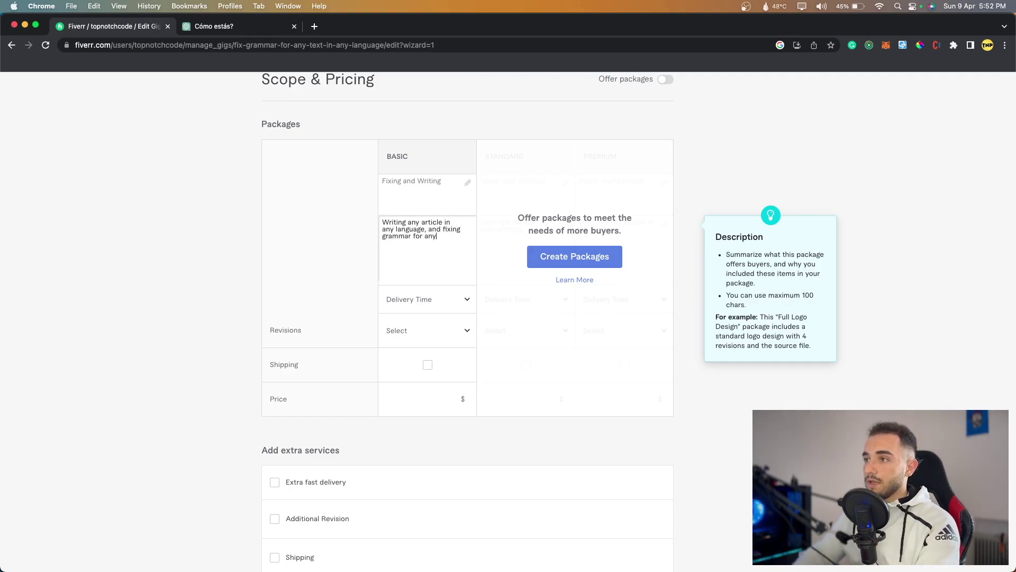
type(" language")
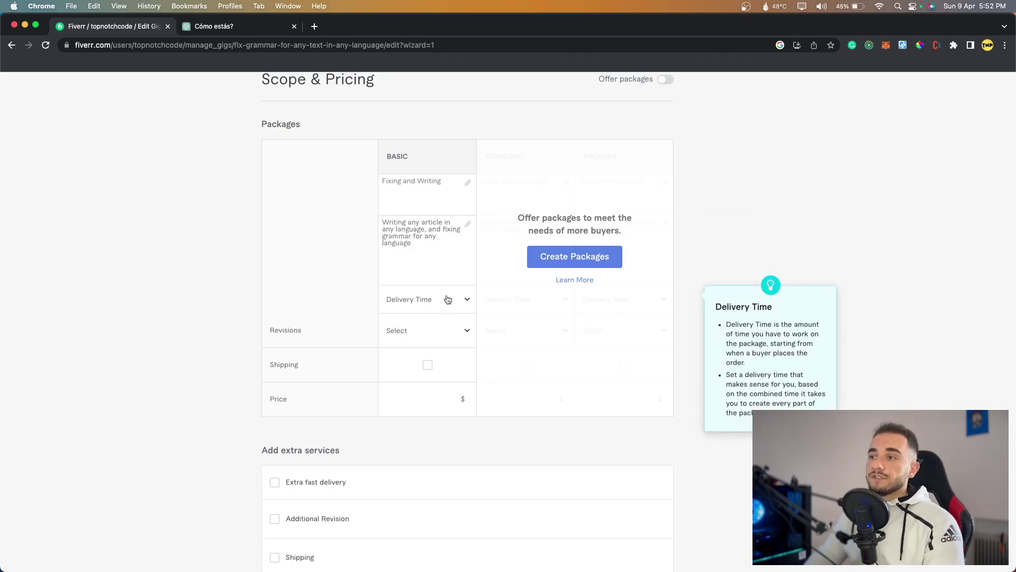
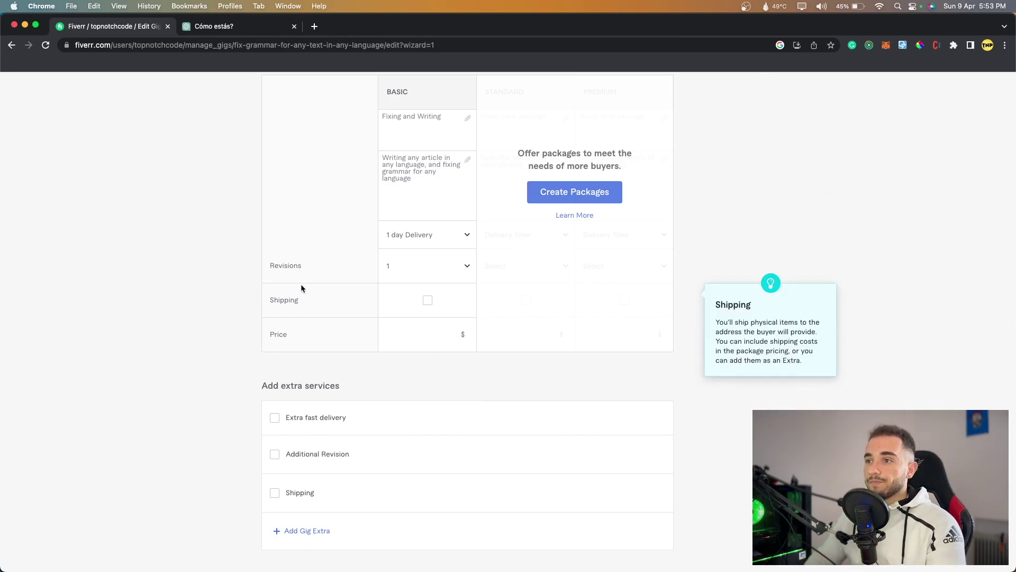
Set the Basic package price to $5
left_click(444, 334)
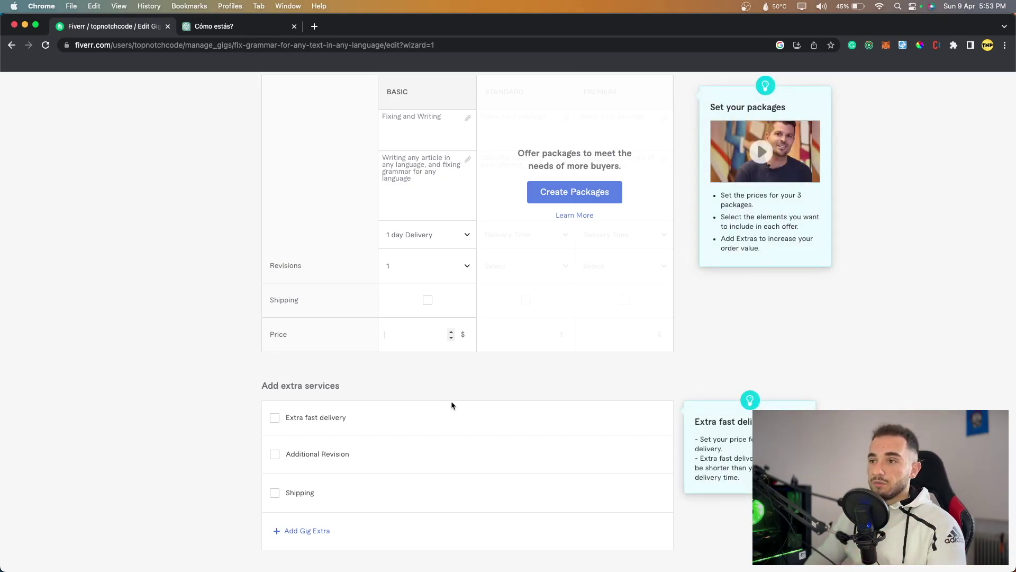
scroll(451, 407, "up", 3)
scroll(451, 411, "down", 3)
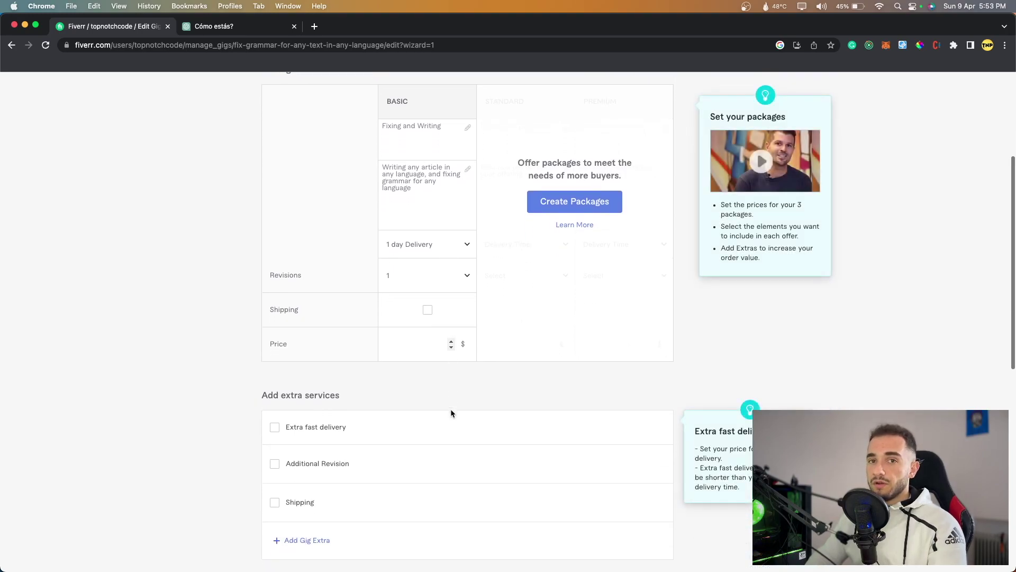
scroll(451, 413, "down", 2)
type("5")
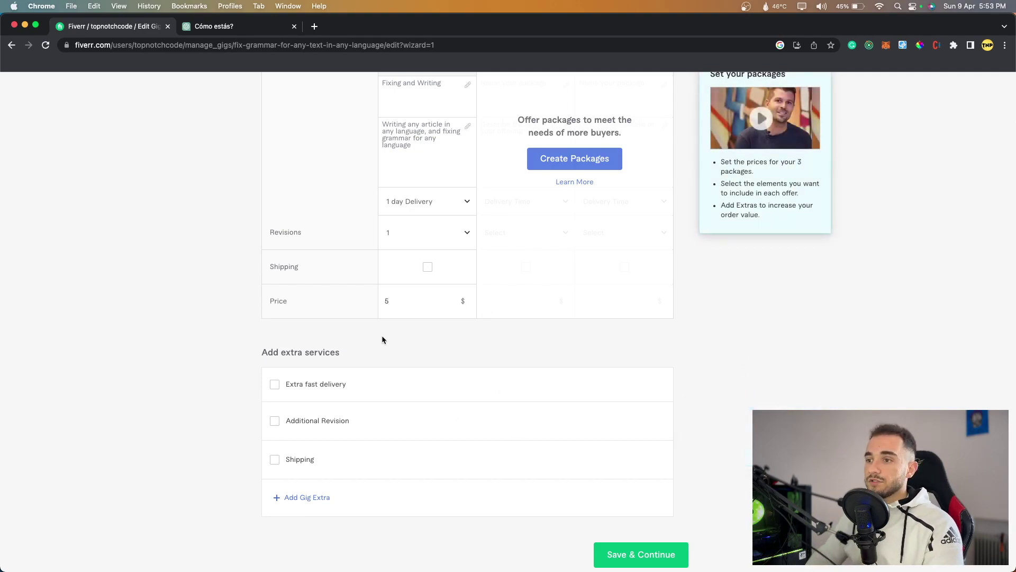
Offer extra fast delivery on the Basic package, delivered in 1 day for an extra $2
scroll(381, 338, "down", 2)
left_click(276, 315)
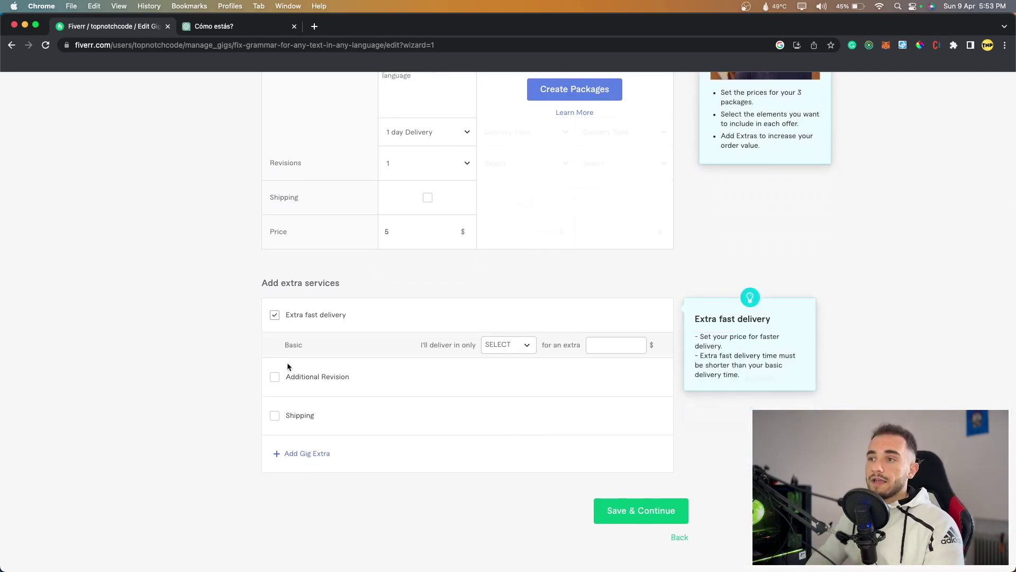
left_click(526, 345)
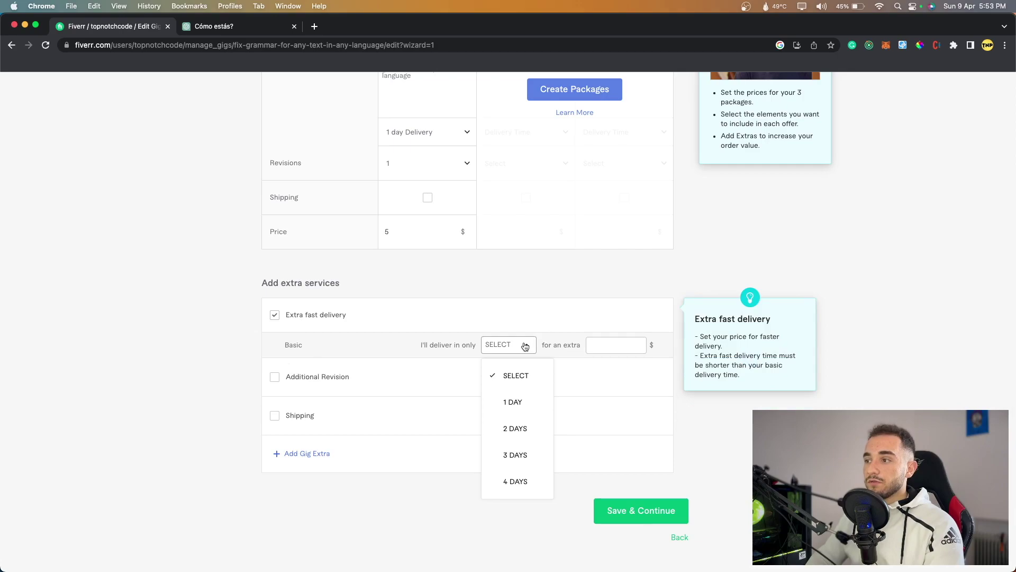
left_click(510, 402)
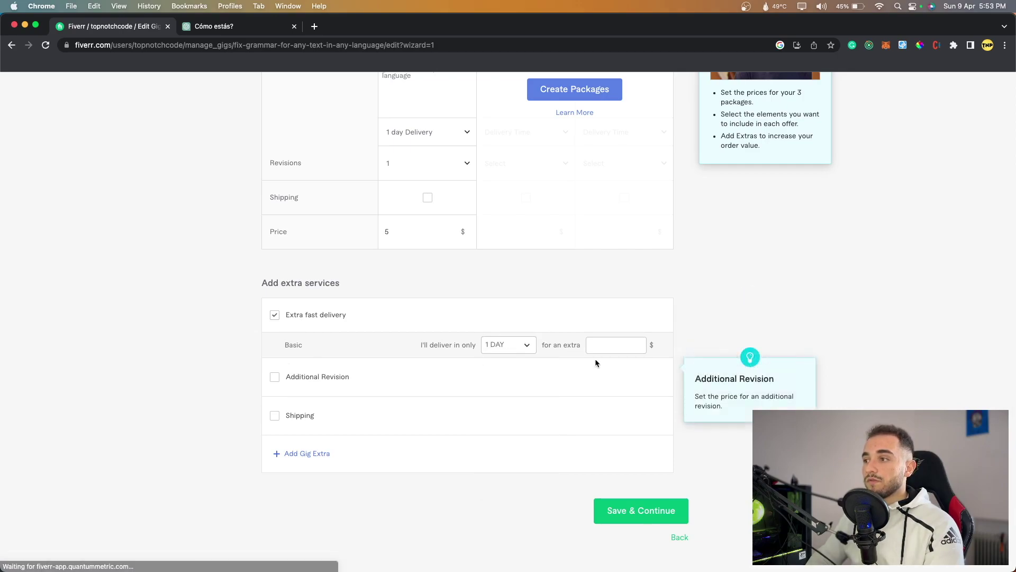
left_click(610, 348)
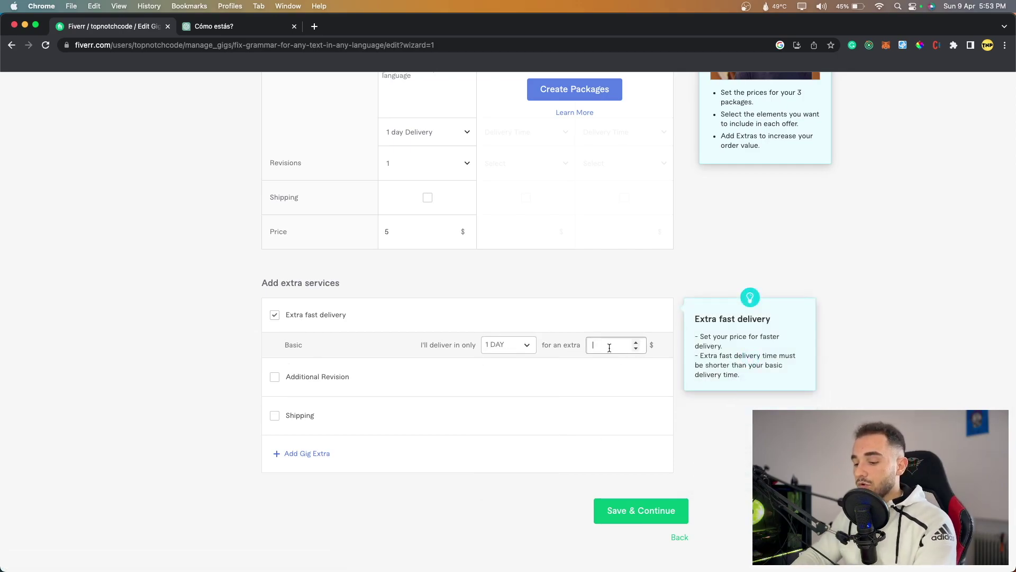
type("2")
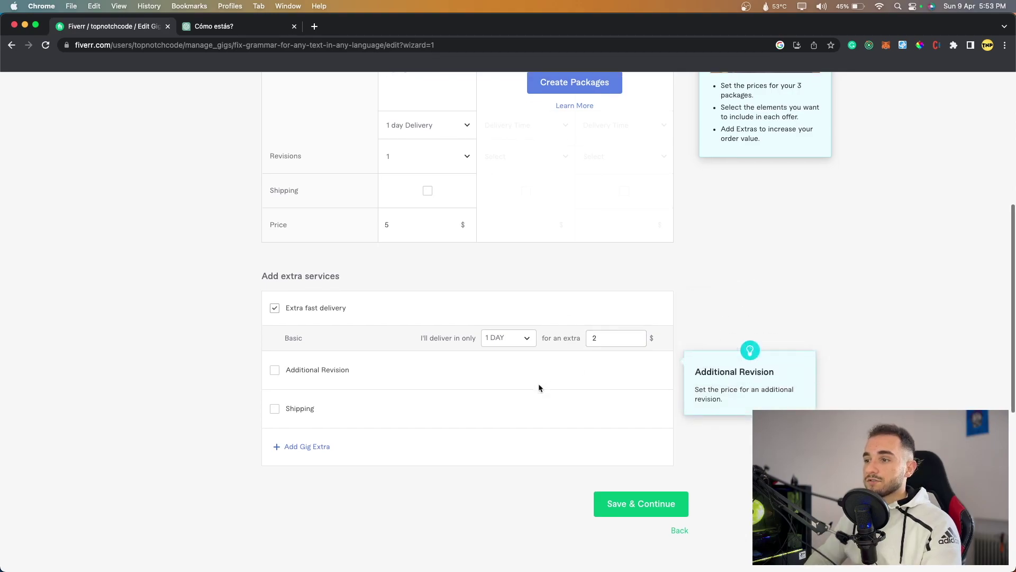
Offer an additional revision as an extra service priced at $5
scroll(539, 384, "down", 3)
left_click(275, 295)
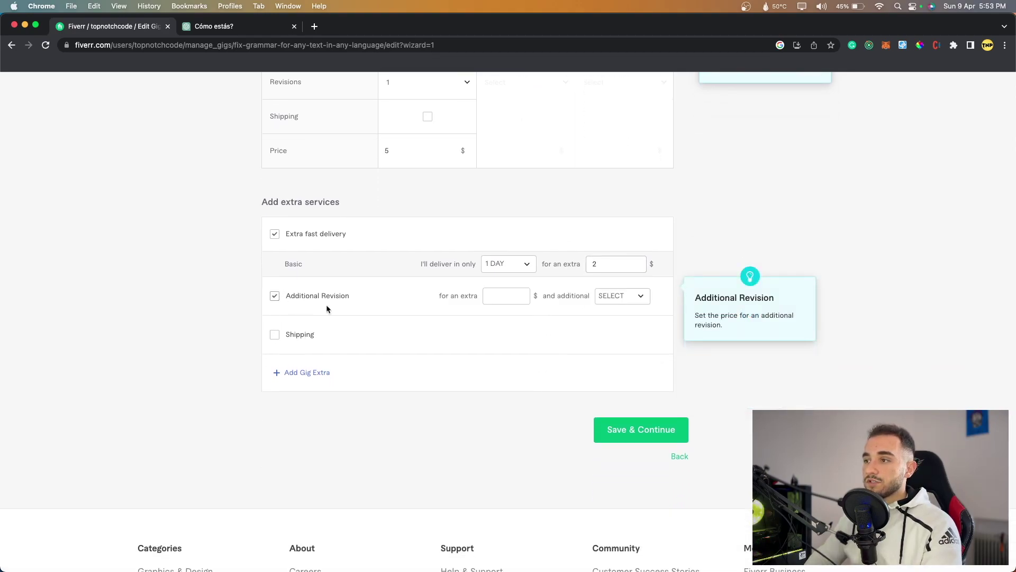
type("5")
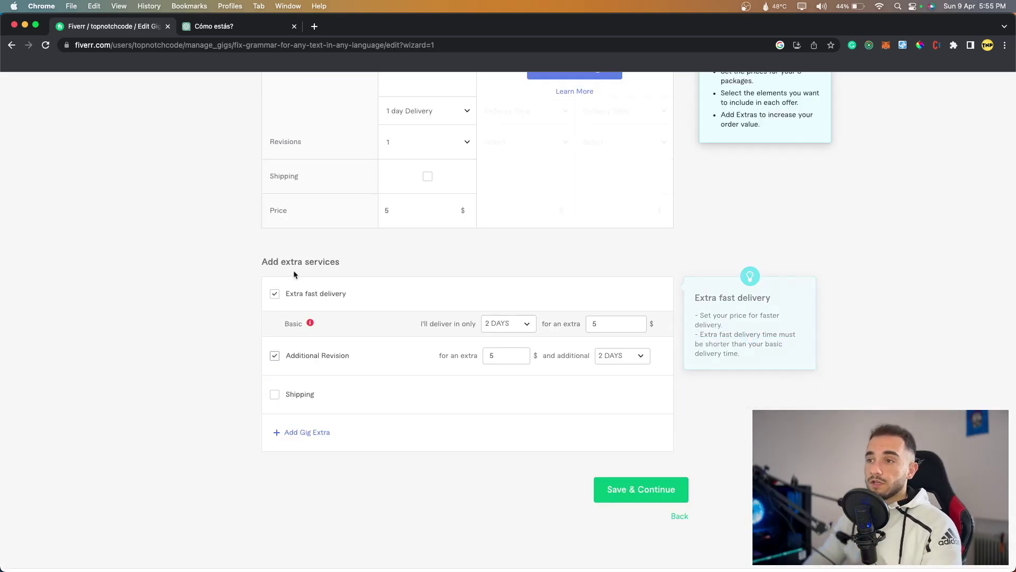
Remove the additional revision and extra fast delivery services from the gig extras
left_click(275, 355)
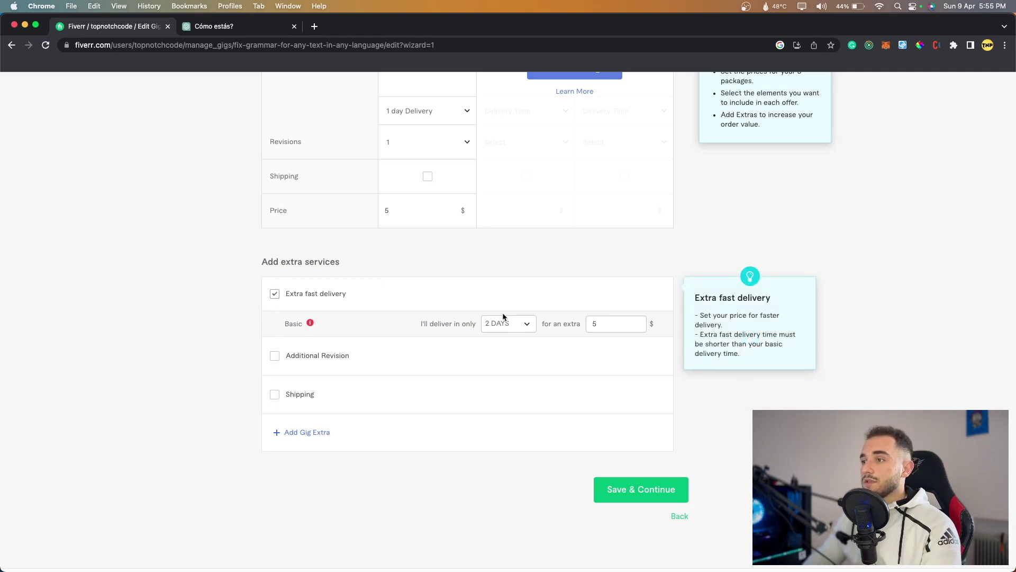
left_click(317, 294)
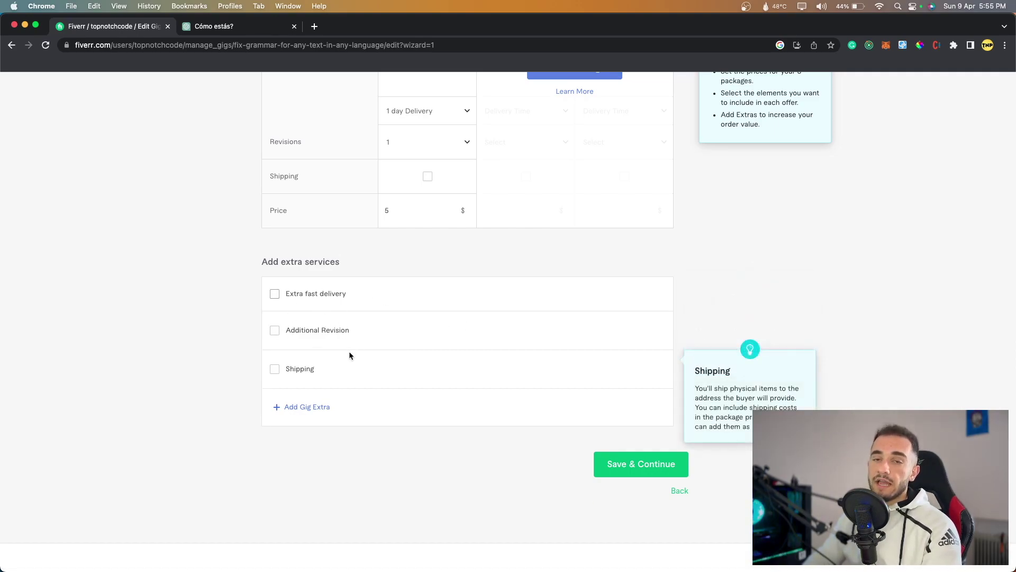
Save the package pricing and continue to the Description & FAQ page
scroll(350, 355, "up", 1)
scroll(349, 354, "up", 5)
scroll(349, 350, "down", 10)
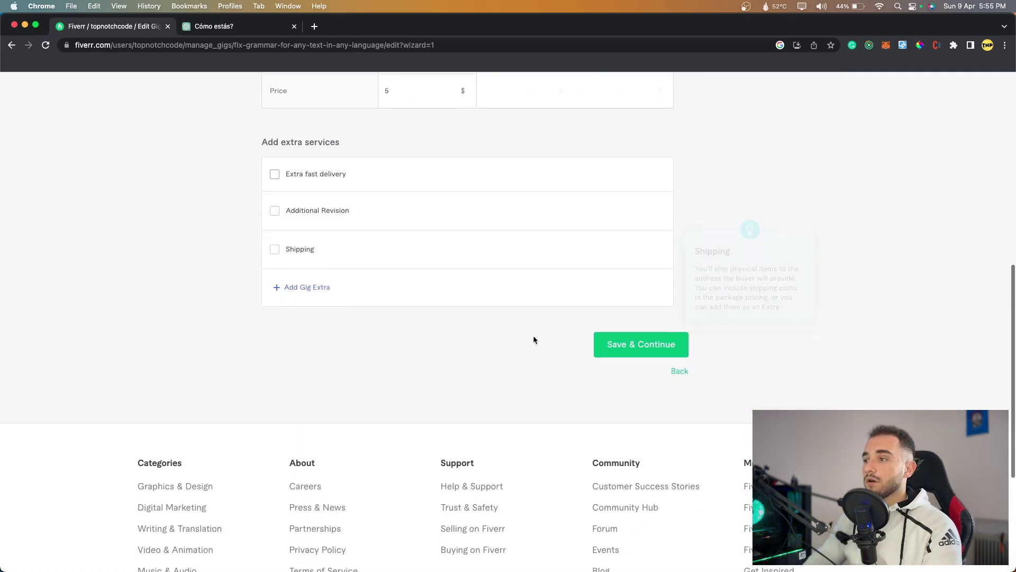
left_click(623, 344)
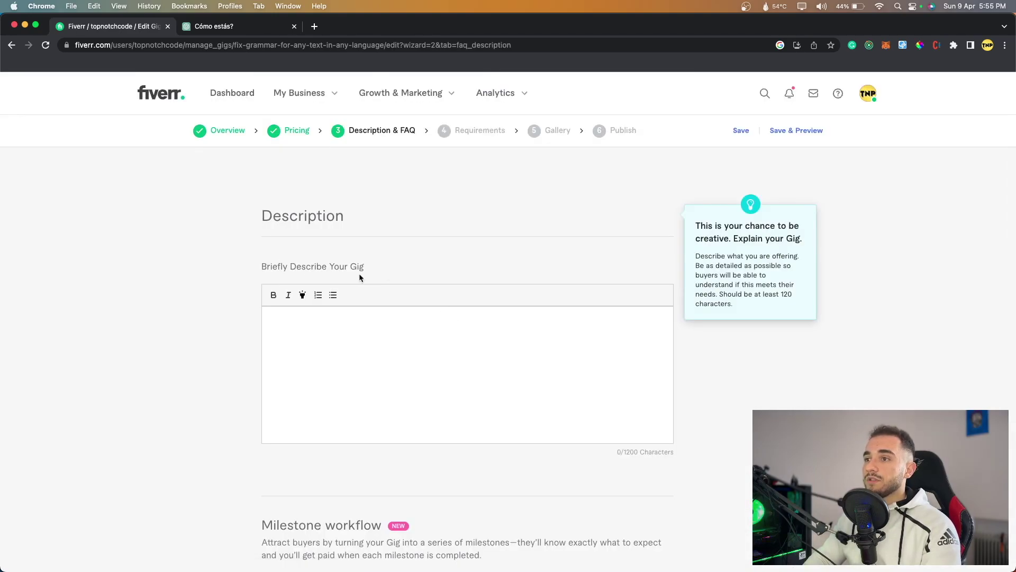
Switch to ChatGPT and submit the prompt "write a Gig fiverr decs about a service for 'I will translate, write and fix grammar in any languge'"
scroll(348, 272, "down", 5)
scroll(348, 272, "up", 4)
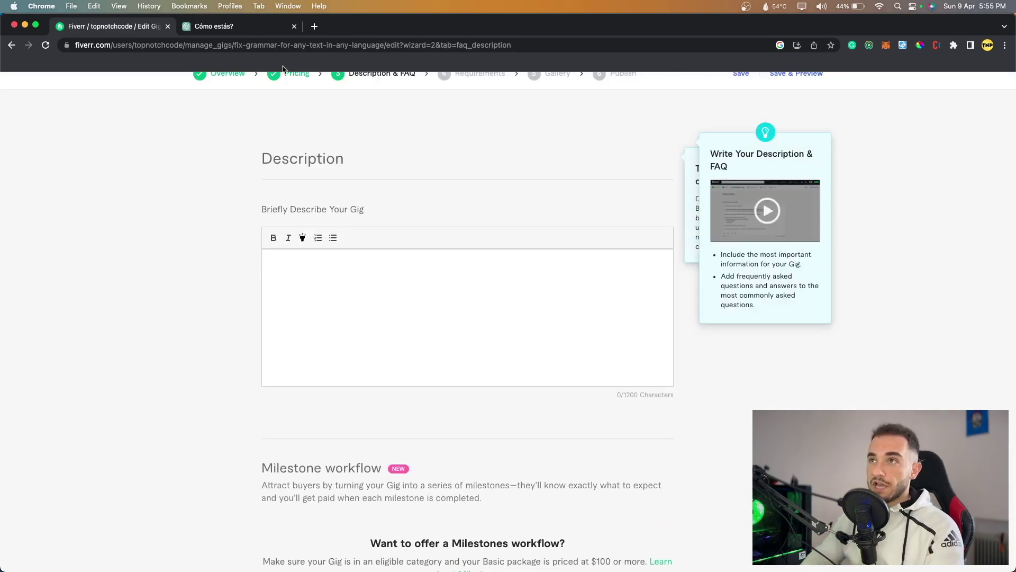
left_click(225, 28)
left_click(439, 529)
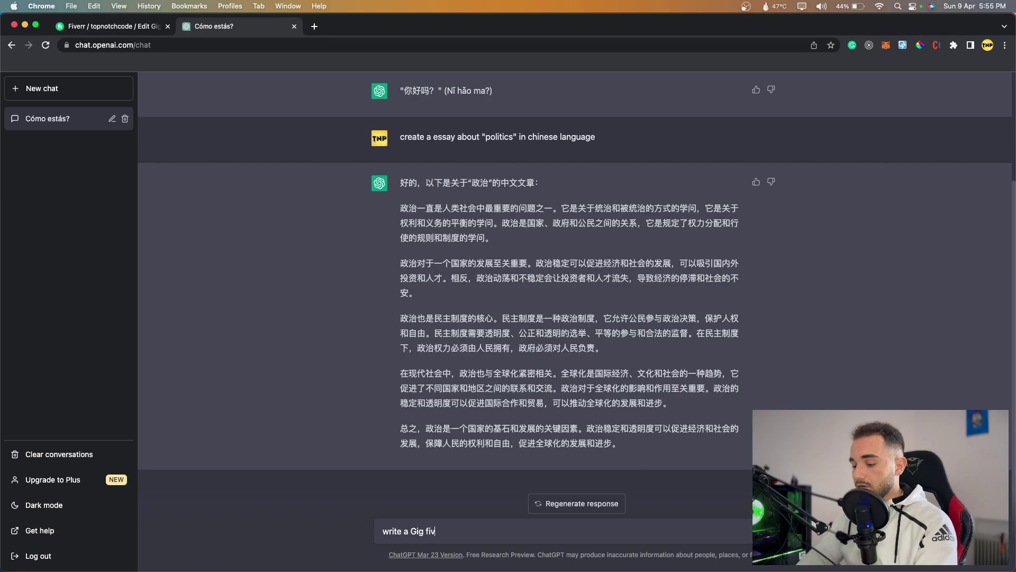
type("write a Gig fiverr decs about")
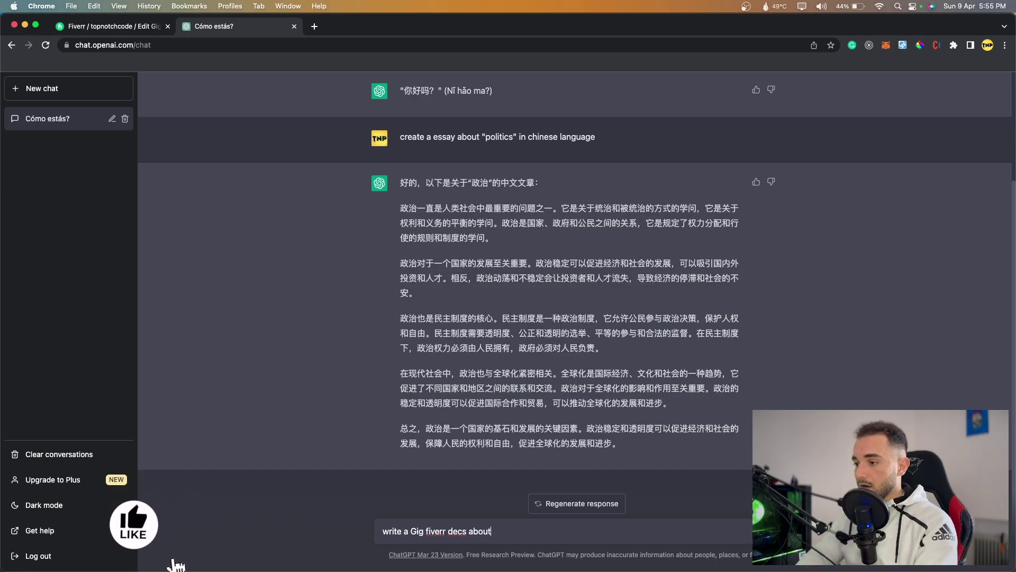
type(" a service for")
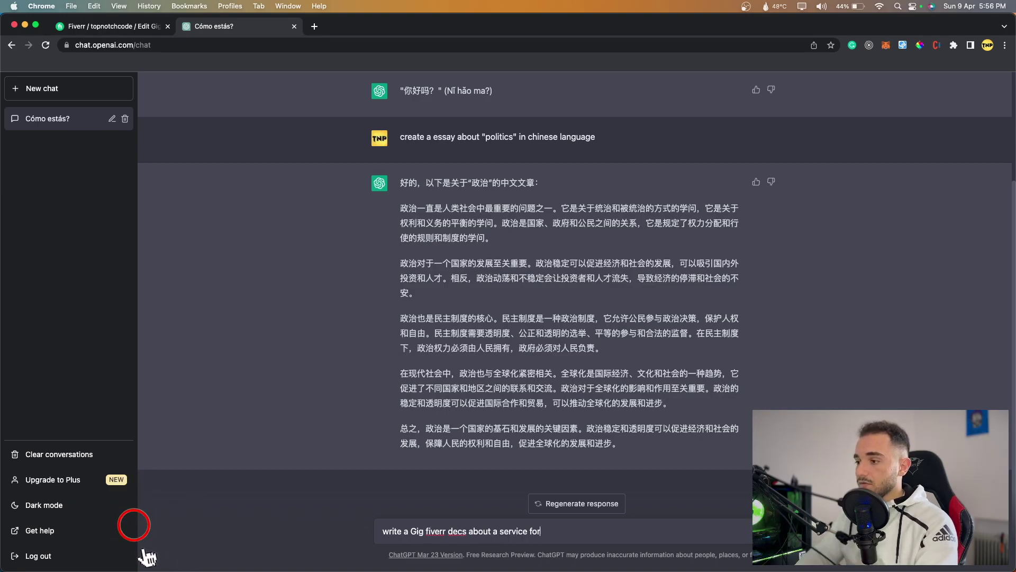
type(" \"I will\" translate and fi")
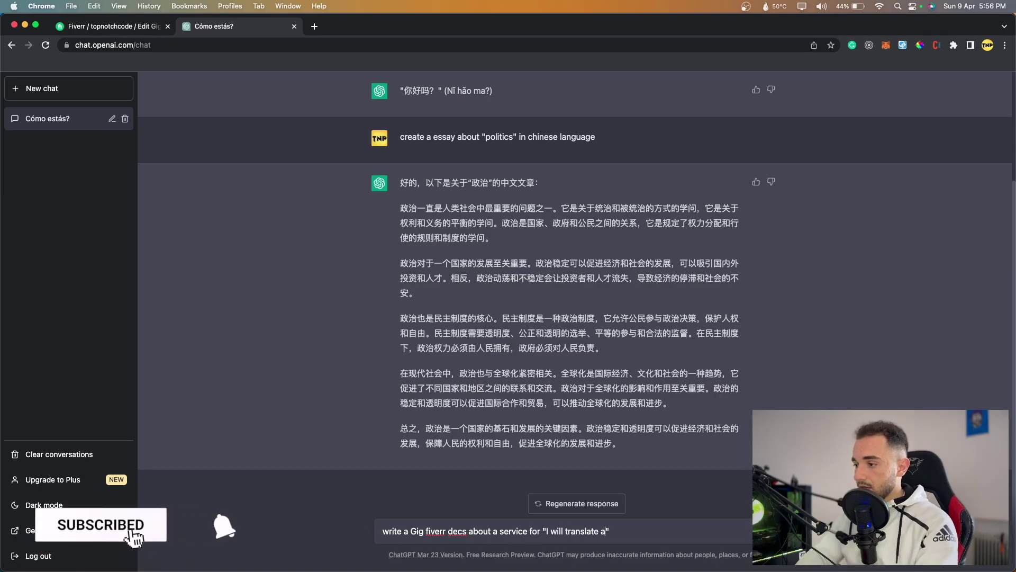
key("BackSpace")
key("BackSpace")
key("BackSpace")
key("BackSpace")
key("BackSpace")
key("BackSpace")
key("BackSpace")
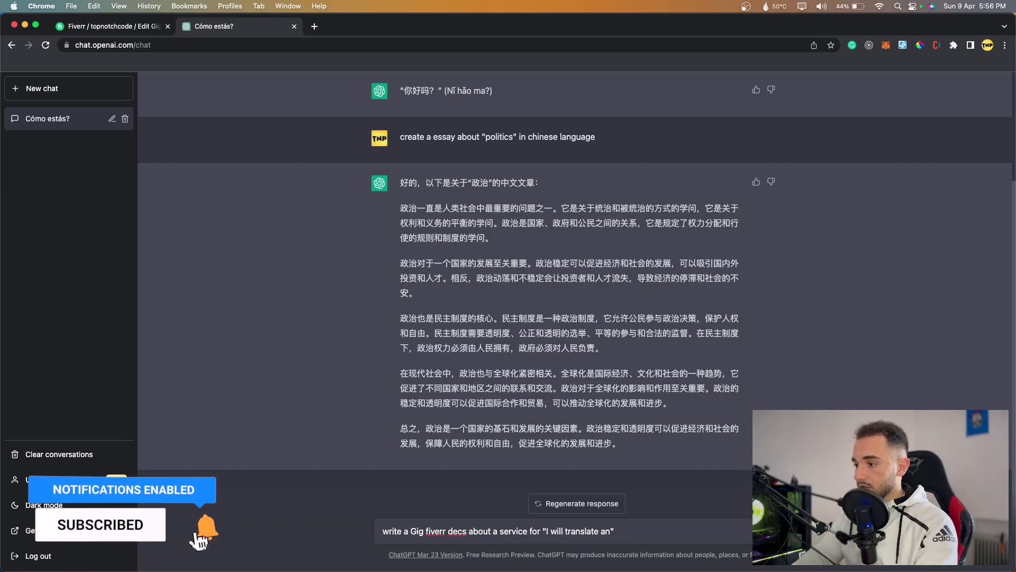
type(", write and fix gramm")
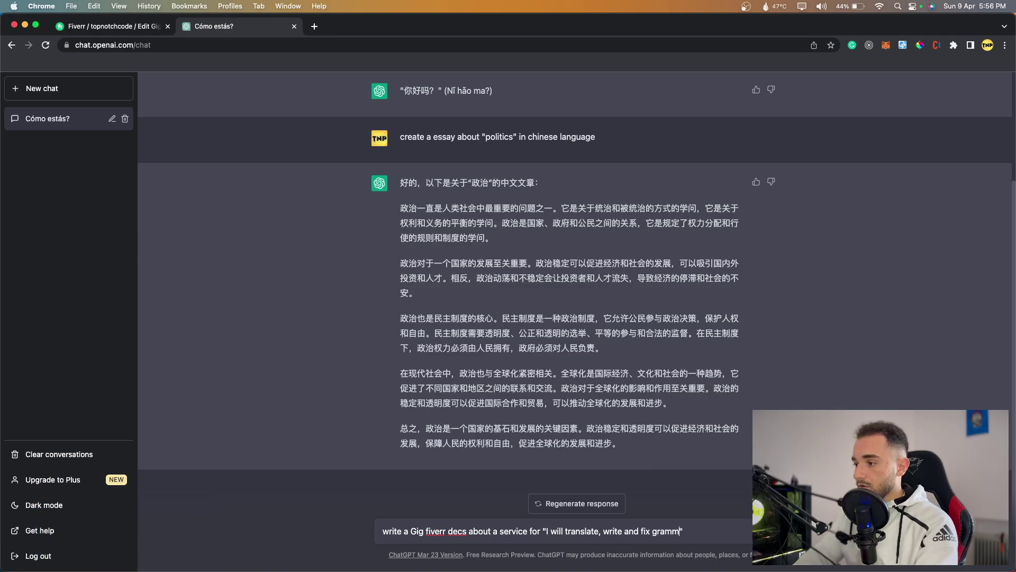
type("ar in any languge")
key("Return")
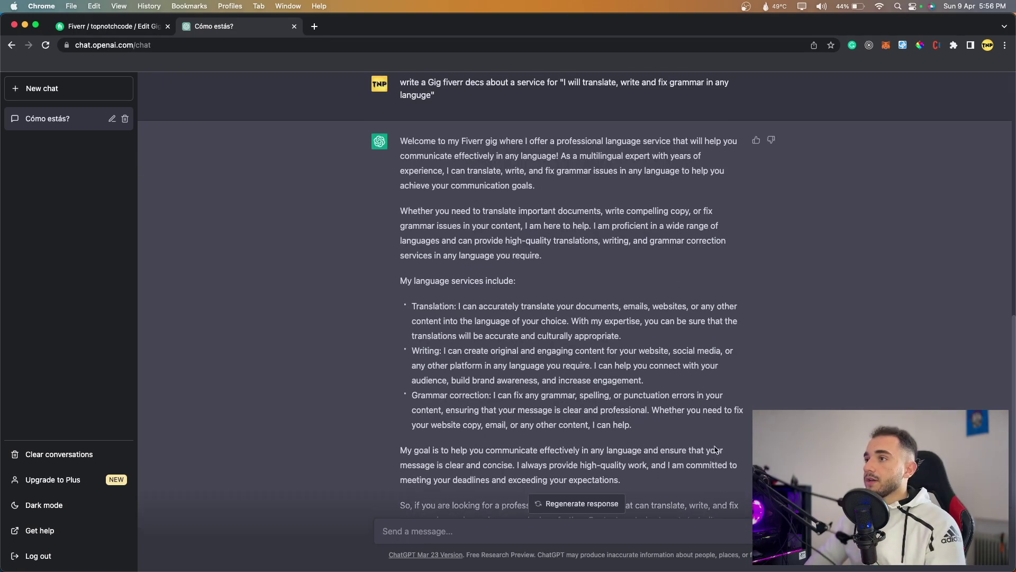
Copy ChatGPT's entire generated gig description and paste it into the description field of the Fiverr gig
left_click_drag(402, 151, 739, 451)
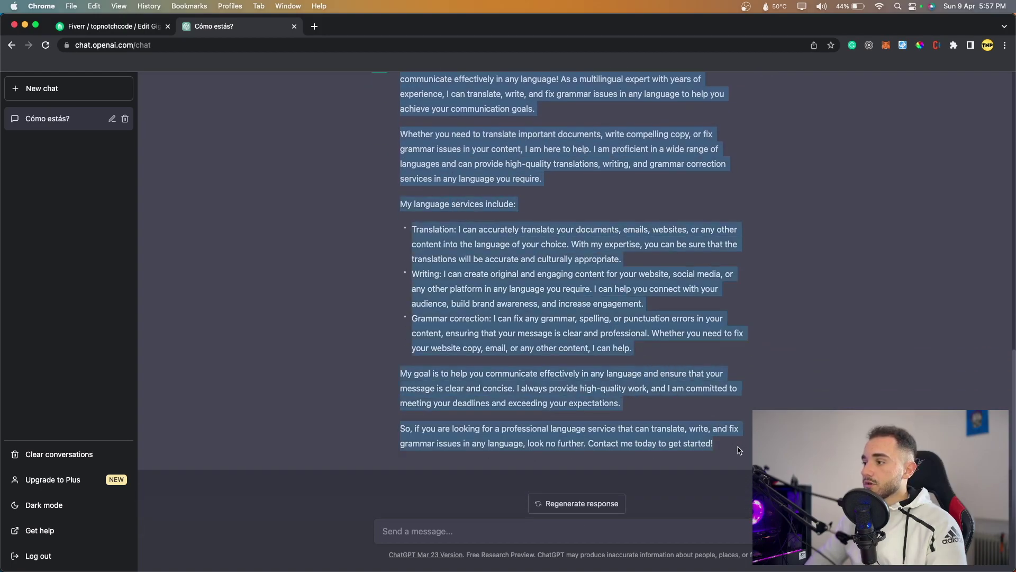
left_click(143, 26)
left_click(406, 277)
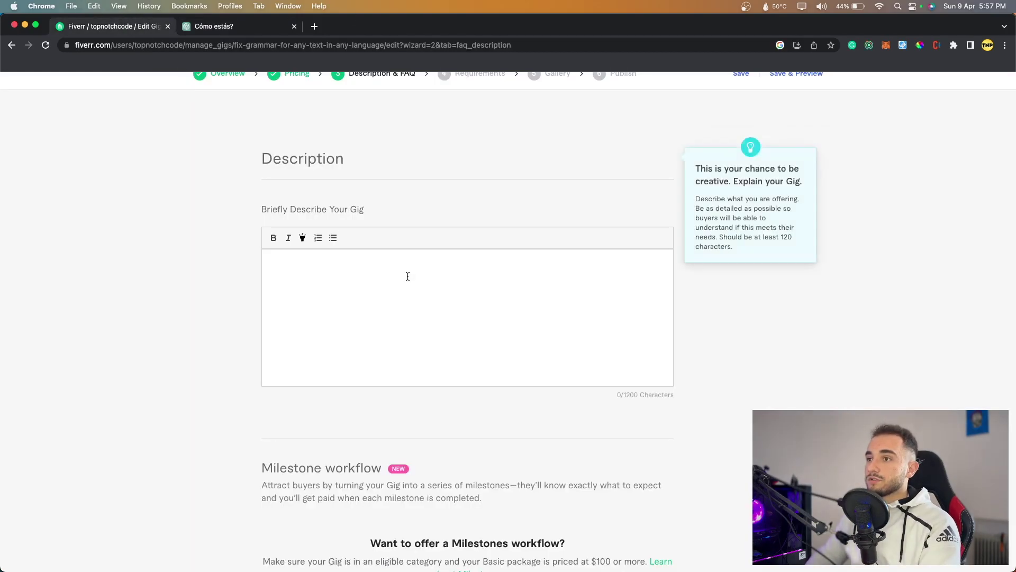
key("super+v")
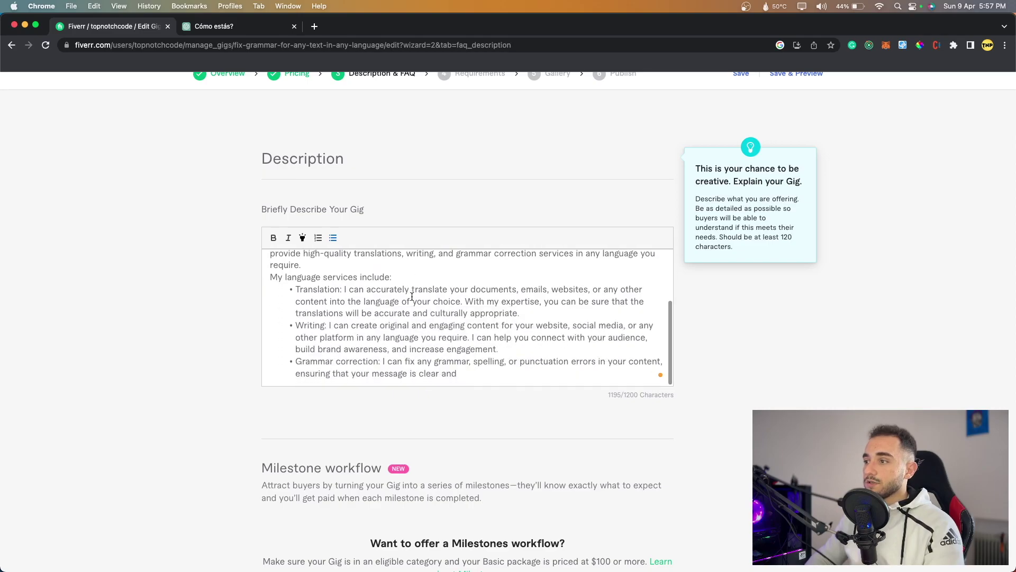
scroll(412, 297, "up", 5)
scroll(412, 297, "down", 5)
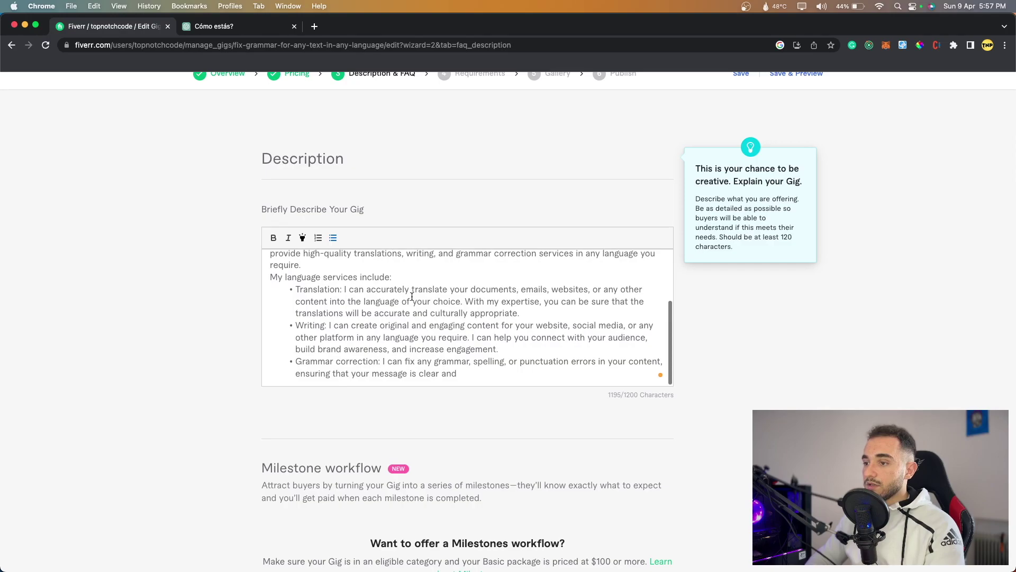
Leave the FAQ section empty, save the gig description and continue to the Requirements page
left_click(259, 411)
scroll(227, 300, "up", 1)
scroll(228, 301, "down", 8)
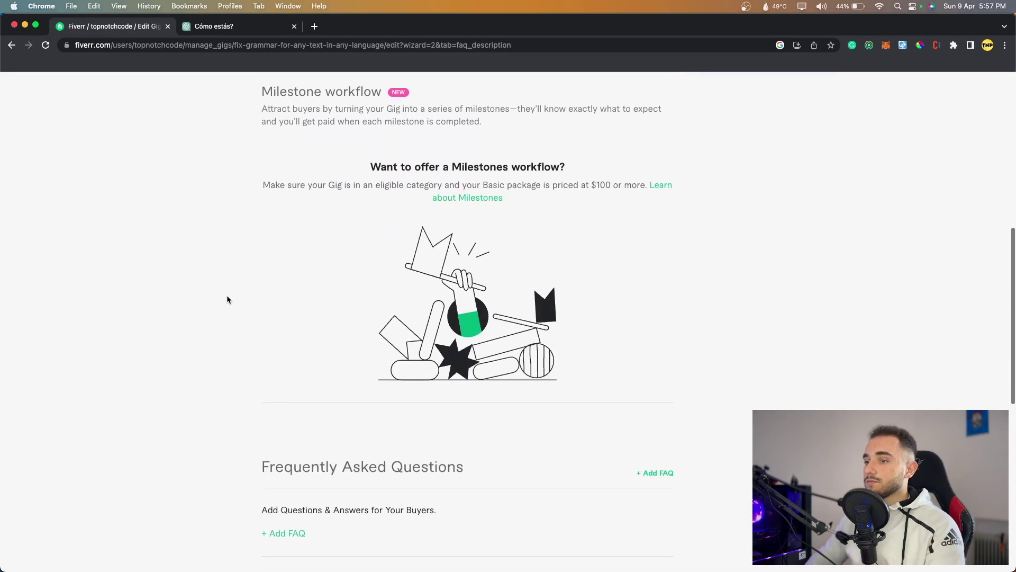
scroll(228, 300, "down", 3)
left_click(650, 485)
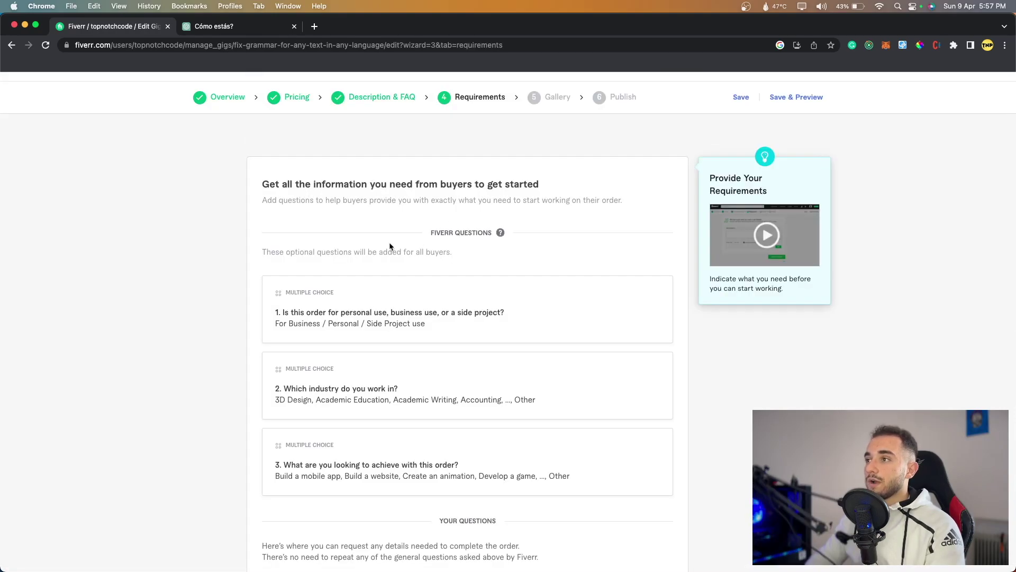
Add a required free-text question for buyers: "What language? Do you want to write, translate or fix grammar?"
scroll(391, 246, "down", 3)
scroll(394, 337, "down", 2)
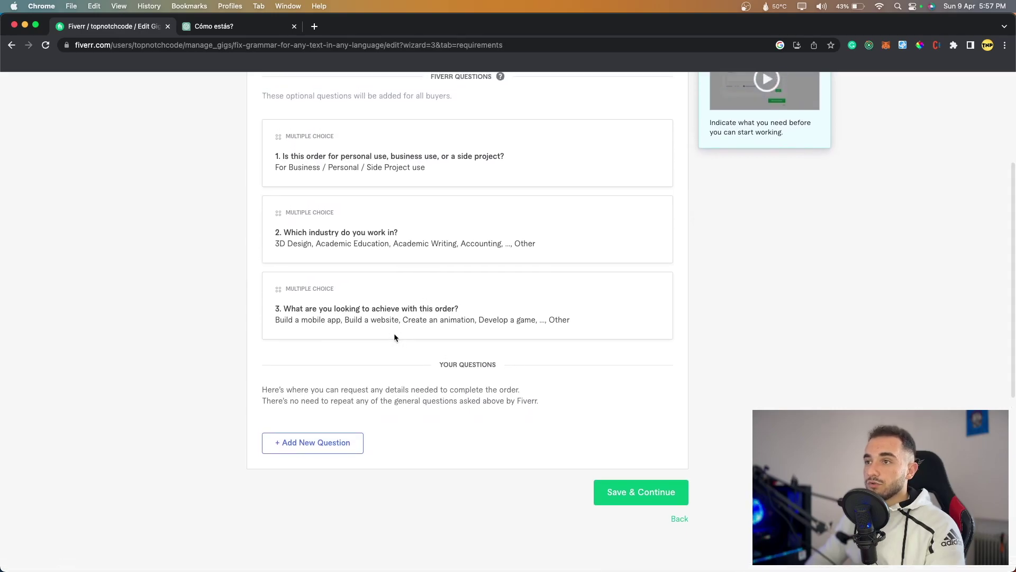
scroll(394, 333, "up", 2)
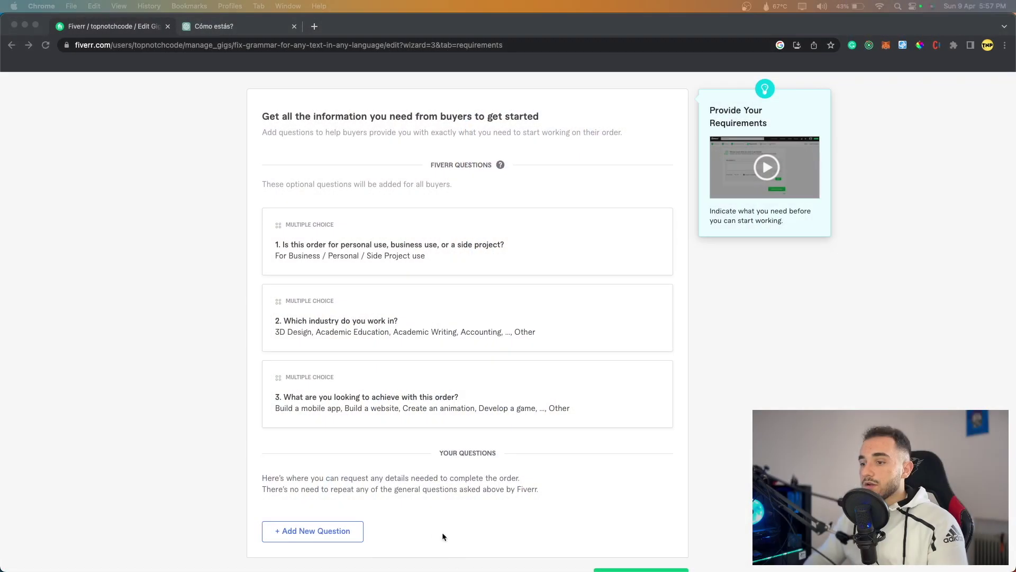
scroll(439, 531, "down", 3)
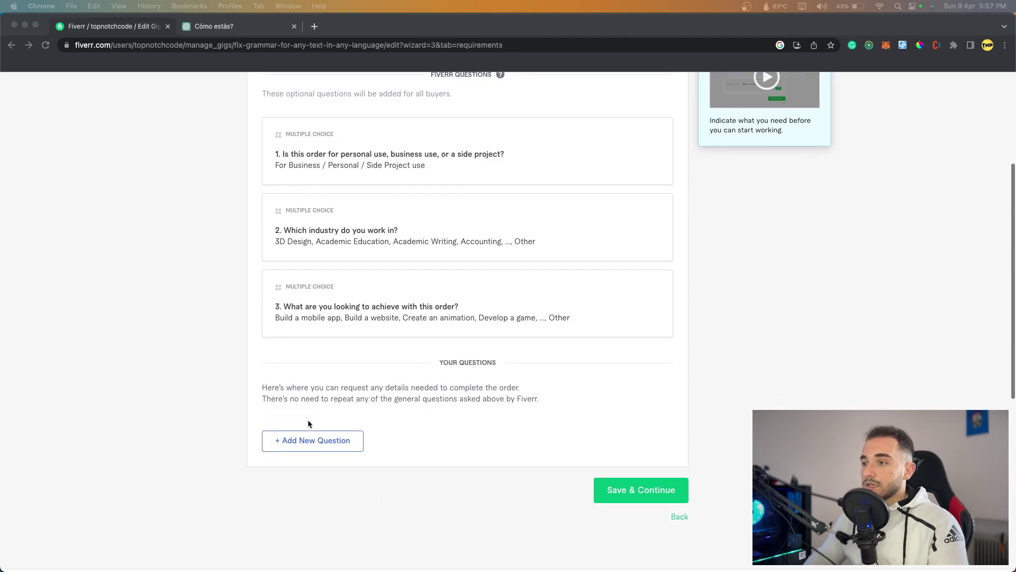
left_click(309, 438)
left_click(308, 437)
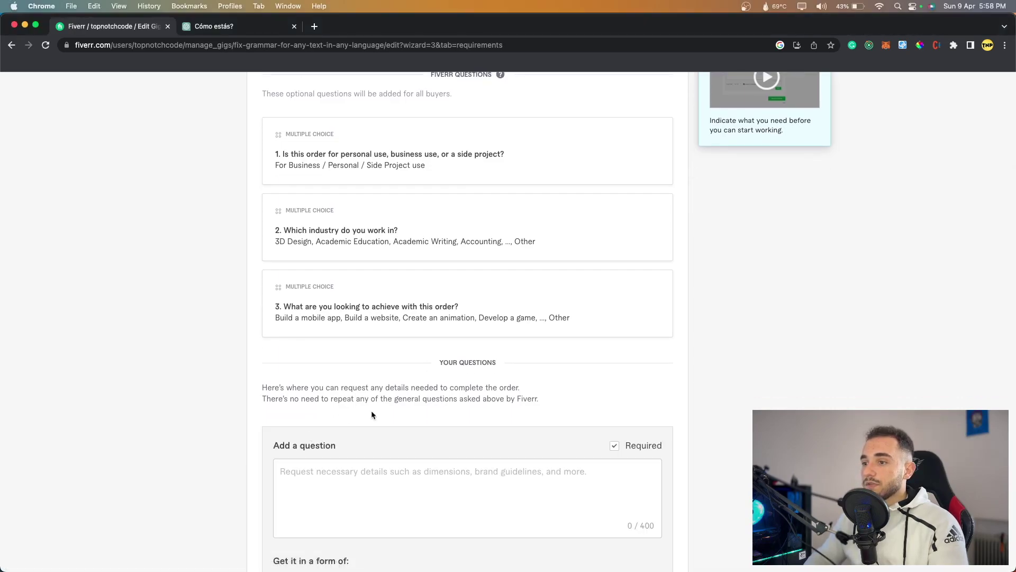
scroll(373, 403, "down", 3)
left_click(353, 340)
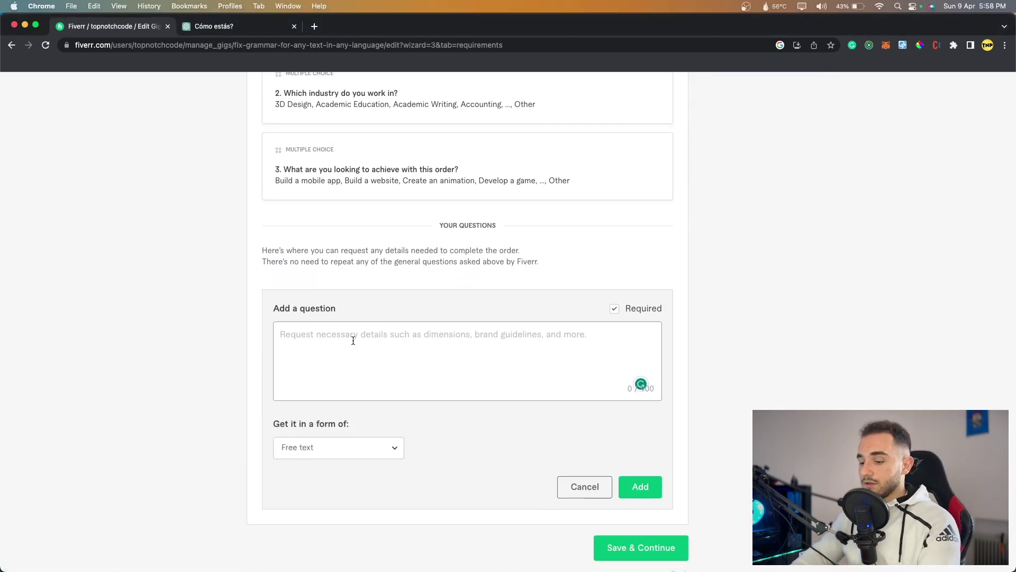
type("Wha")
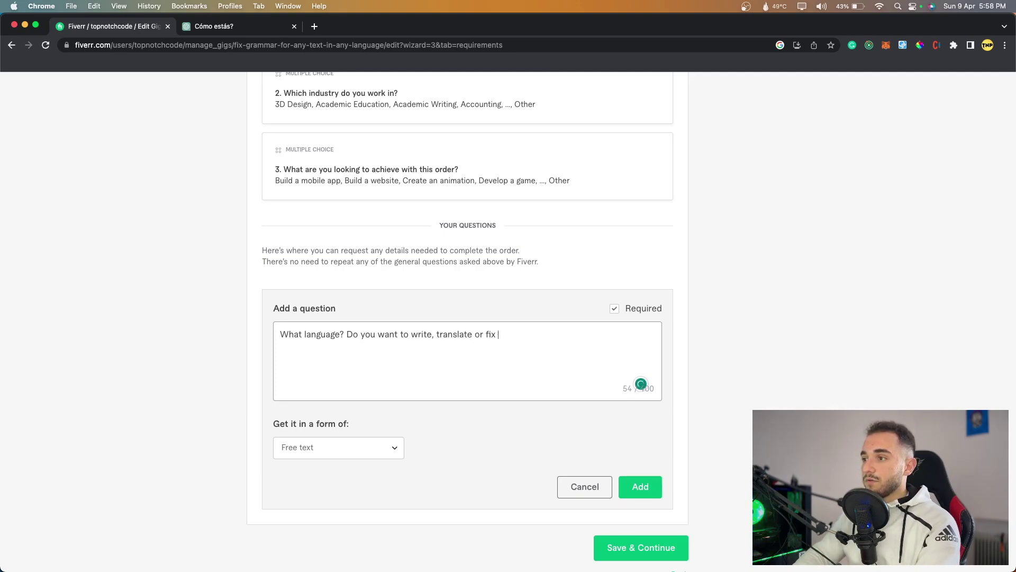
left_click(646, 489)
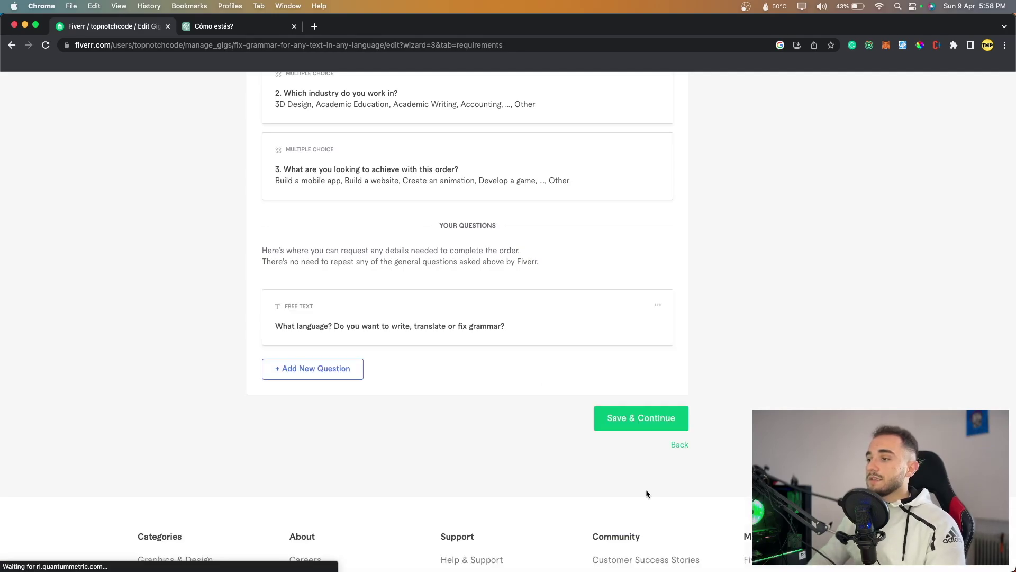
Save the buyer requirements, continue to the Gallery page and review its image, video and document upload sections
left_click(612, 422)
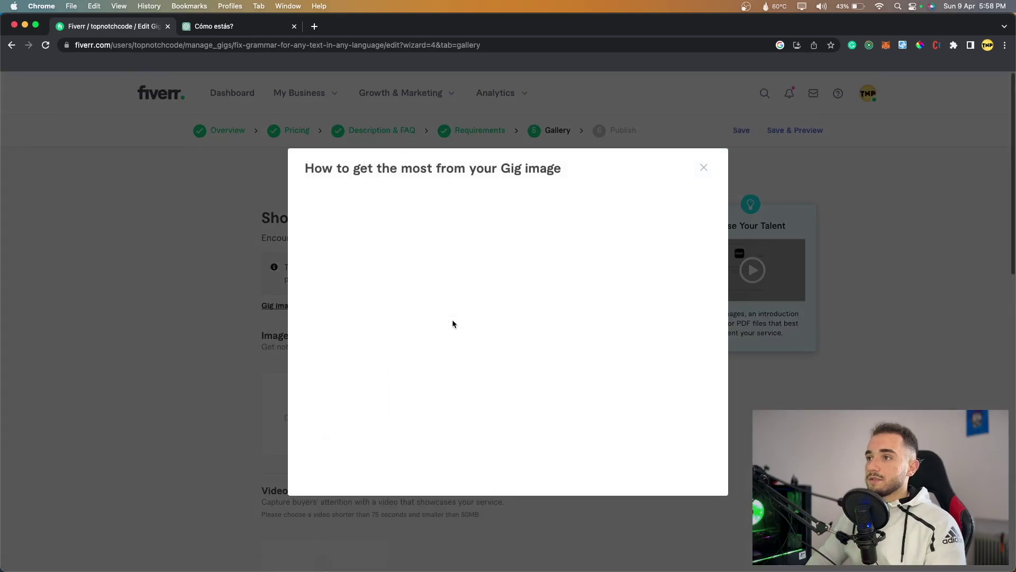
scroll(438, 294, "down", 10)
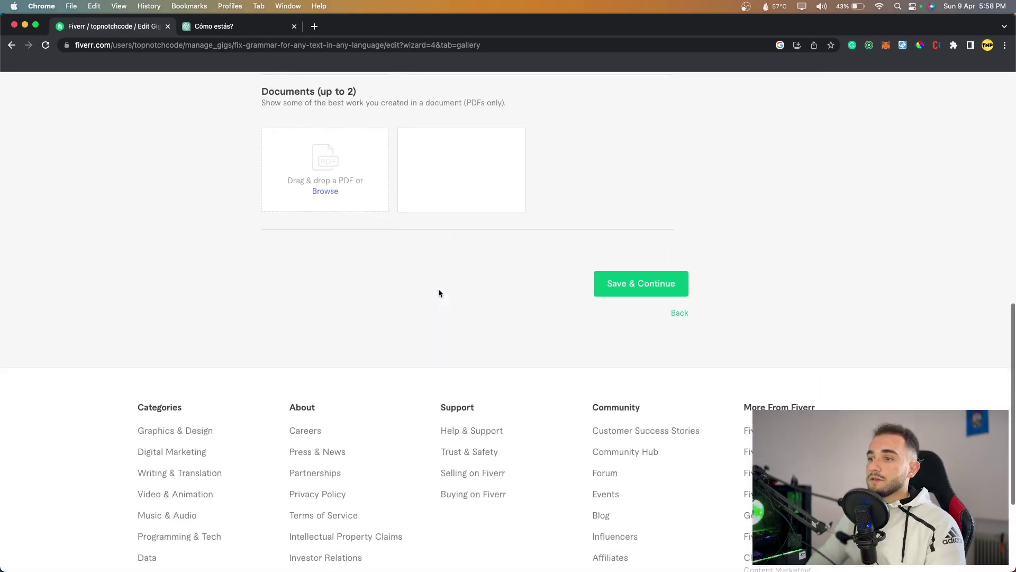
scroll(438, 293, "up", 10)
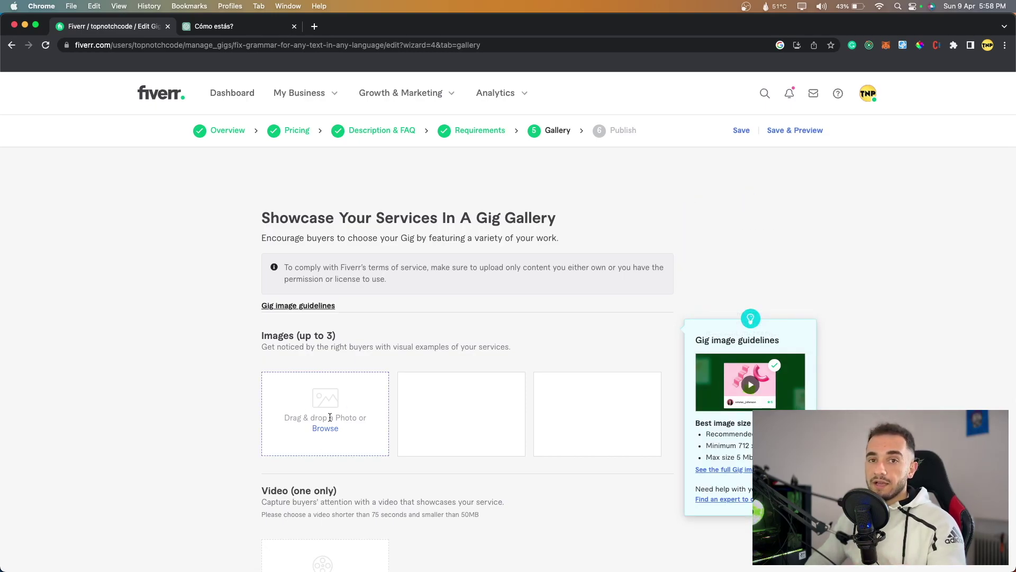
scroll(329, 417, "down", 3)
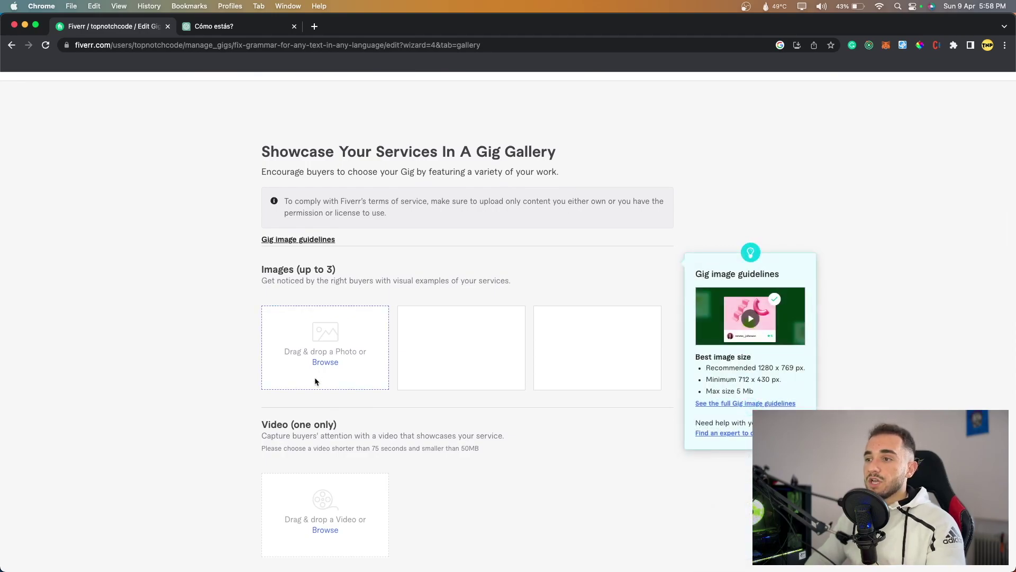
scroll(331, 338, "down", 1)
scroll(332, 318, "up", 3)
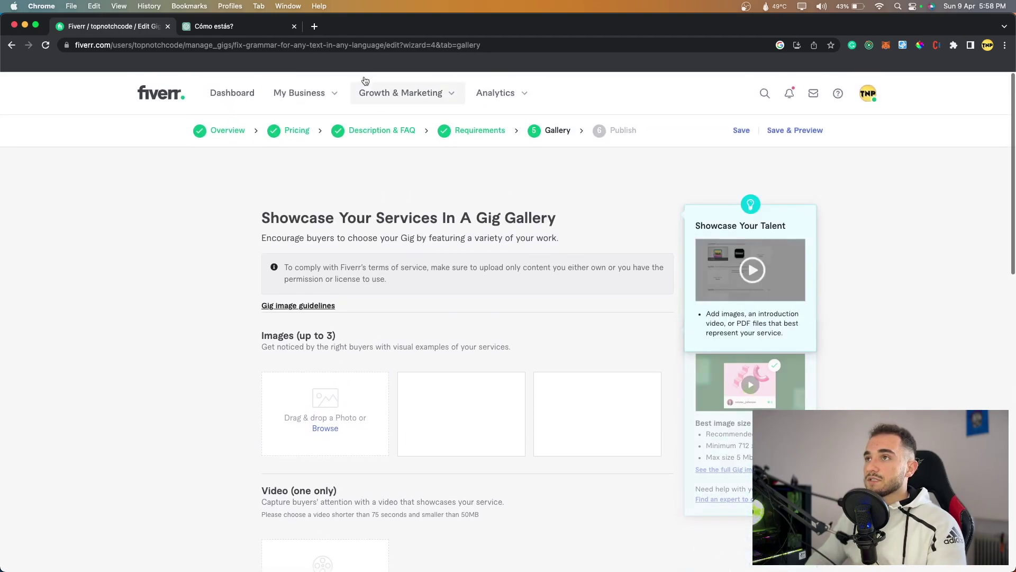
Open canva.com in a new browser tab and create a blank YouTube Thumbnail design
left_click(313, 27)
type("canv")
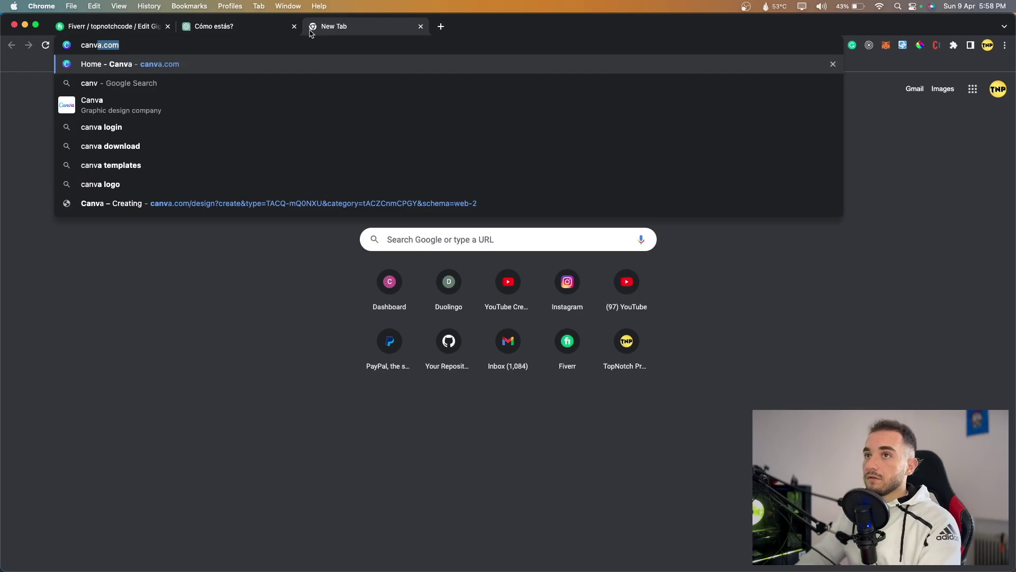
key("Return")
left_click(934, 91)
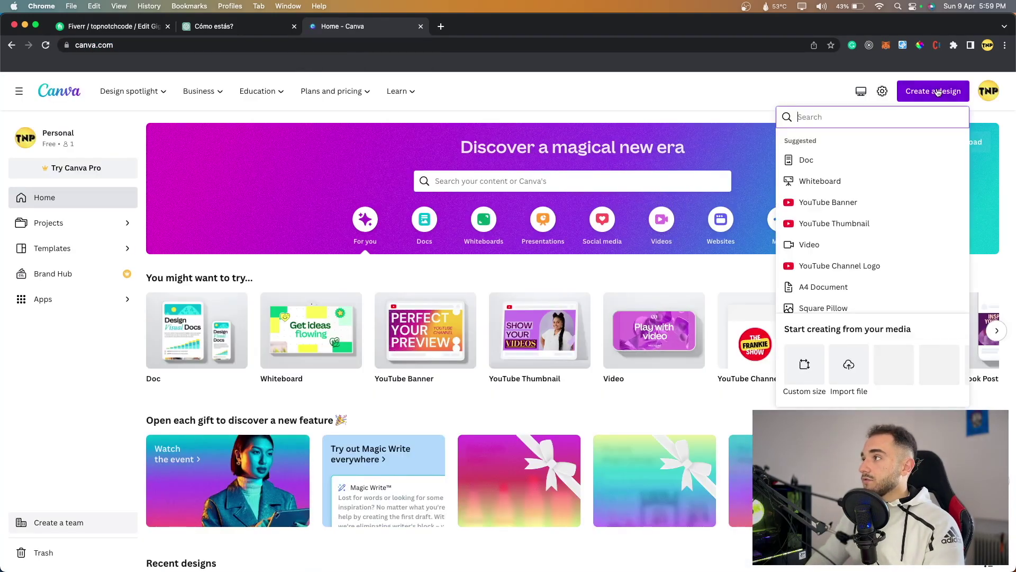
left_click(834, 224)
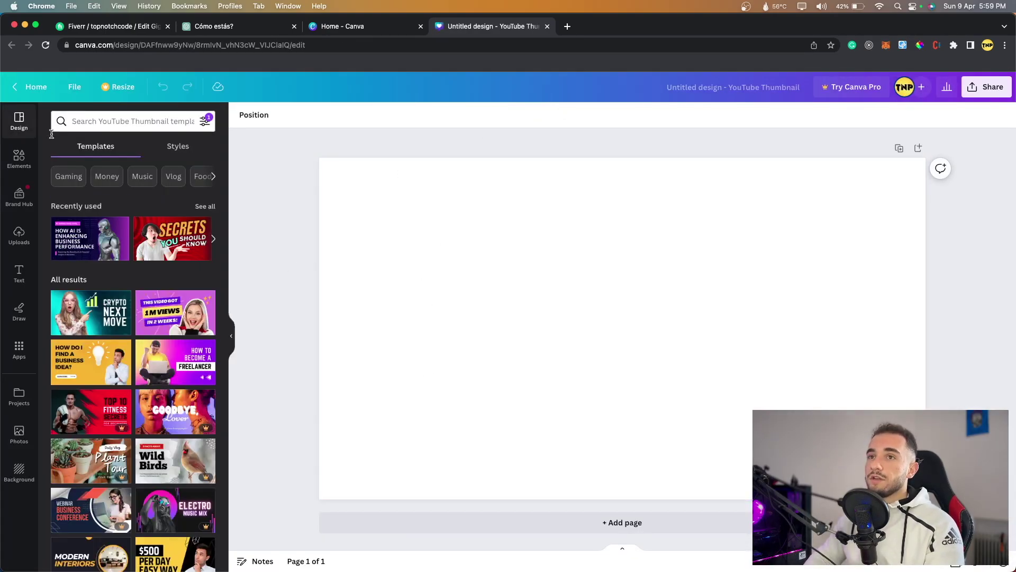
Fill the blank page's background with the linear gradient running from dark blue to purple-pink
left_click(118, 122)
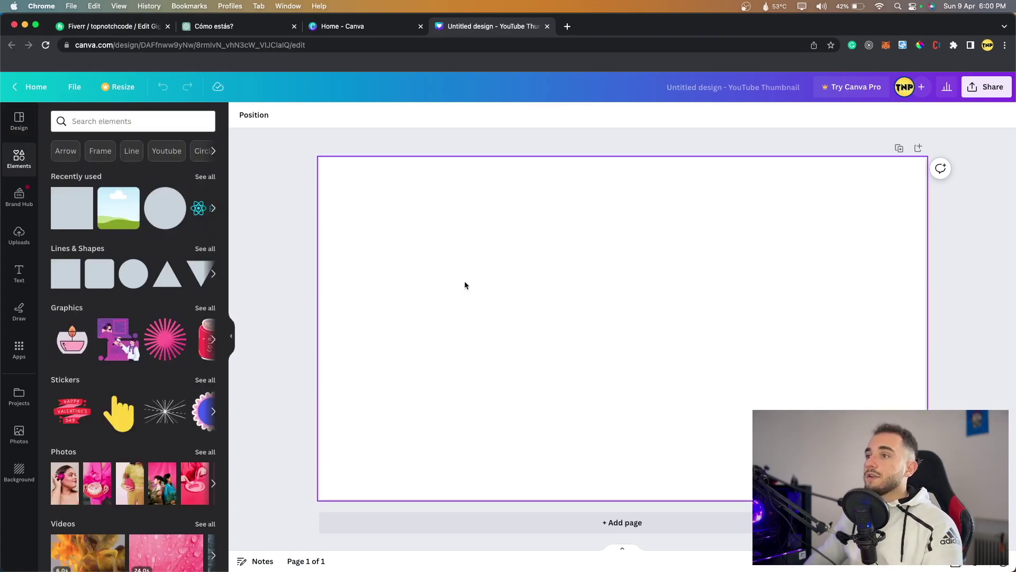
left_click(465, 282)
left_click(244, 115)
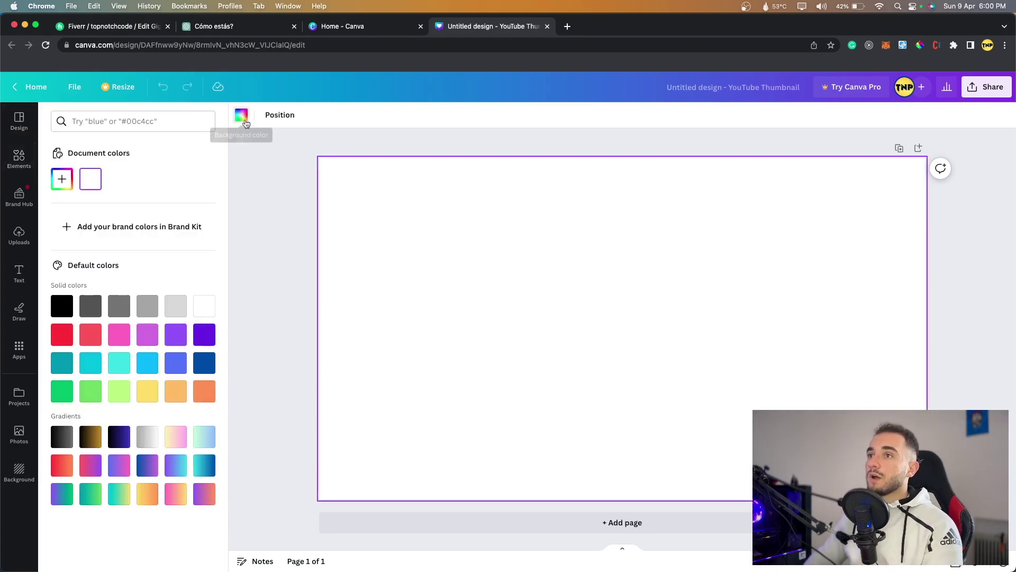
left_click(91, 392)
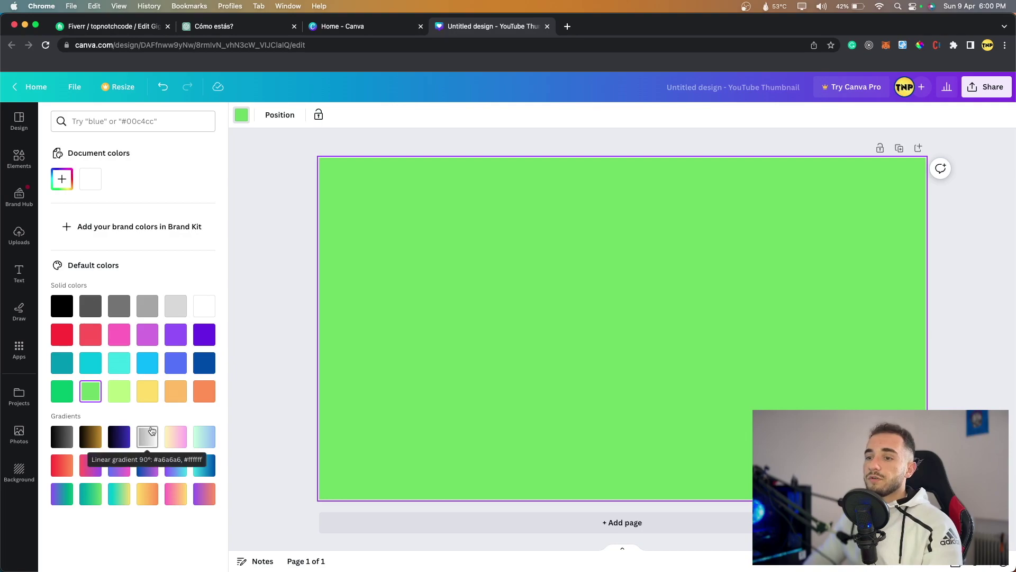
left_click(120, 439)
left_click(148, 468)
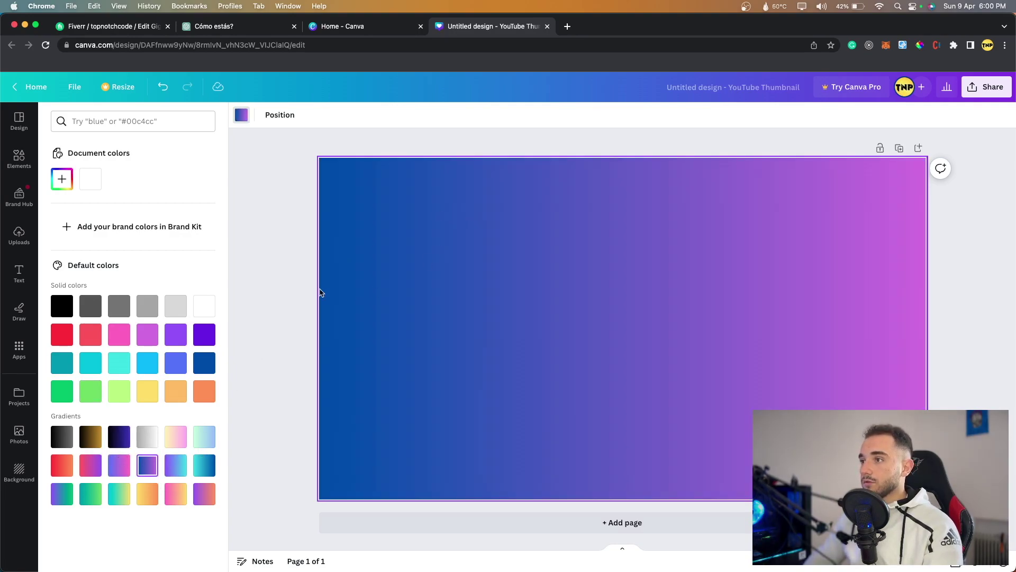
Insert the "cold, smooth & tasty." text combination and replace its heading with "Write, translate and Fix Grammar"
left_click(27, 273)
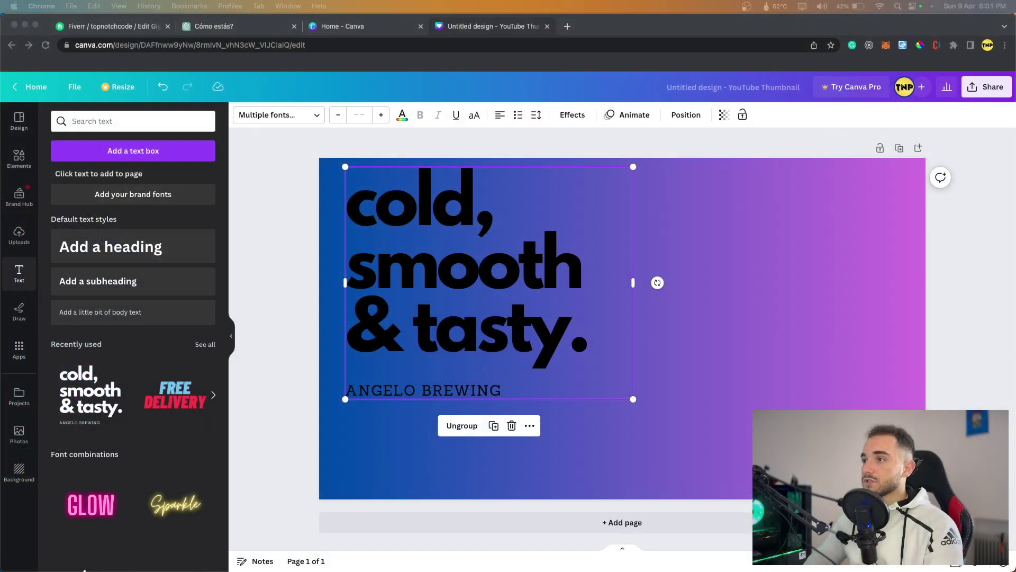
left_click(549, 329)
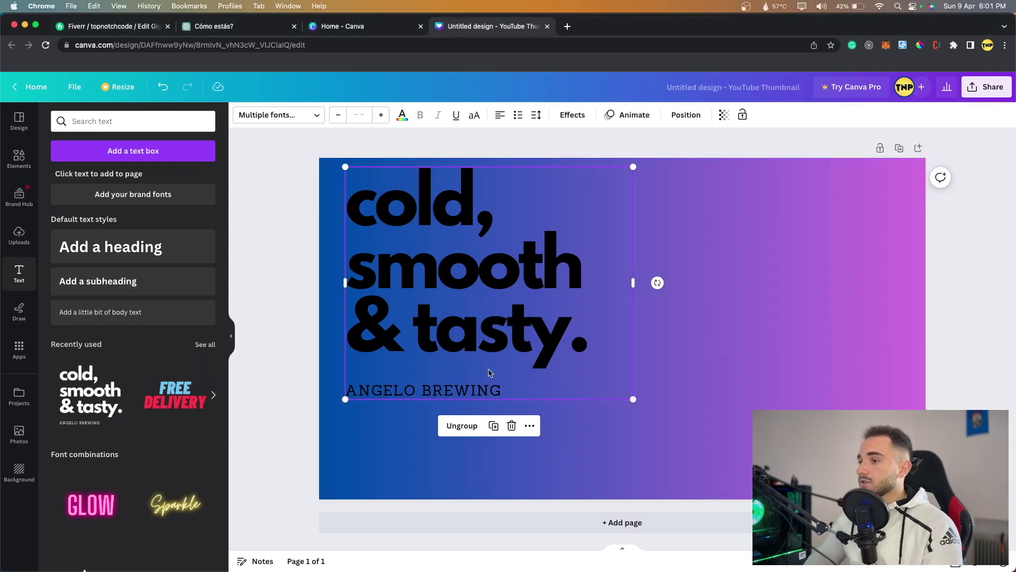
double_click(496, 281)
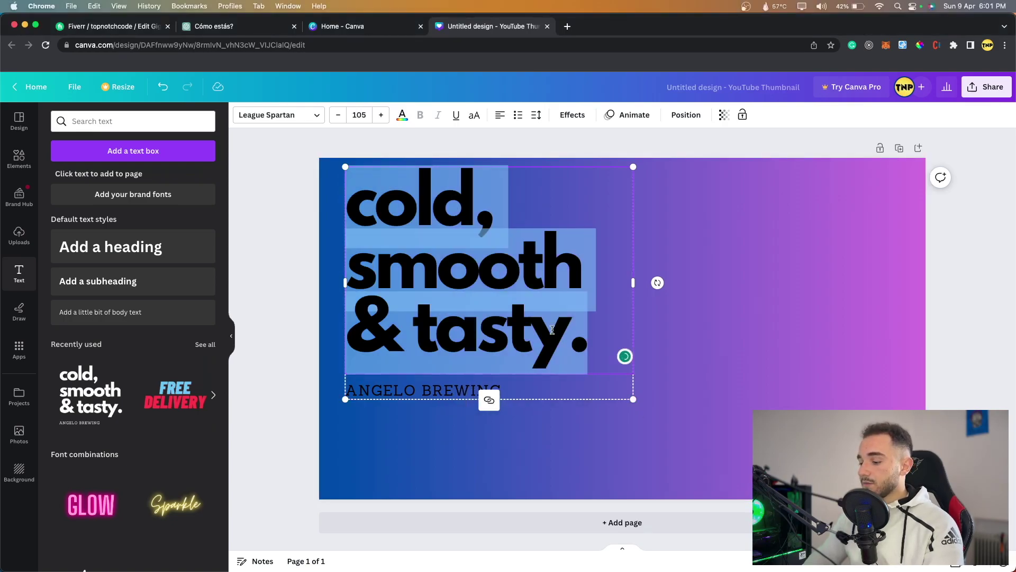
key("BackSpace")
type("Write, tra")
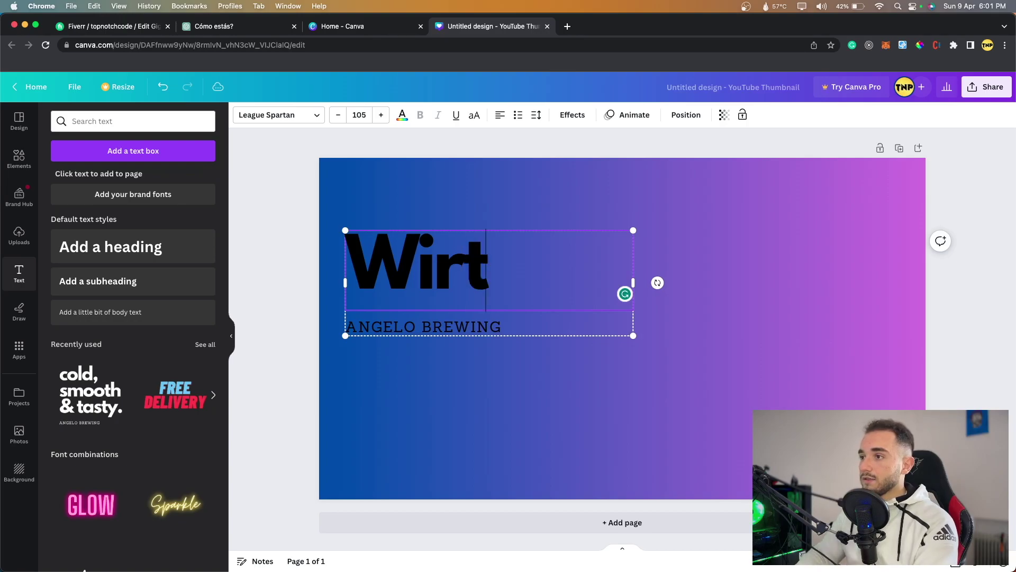
type("nslate and")
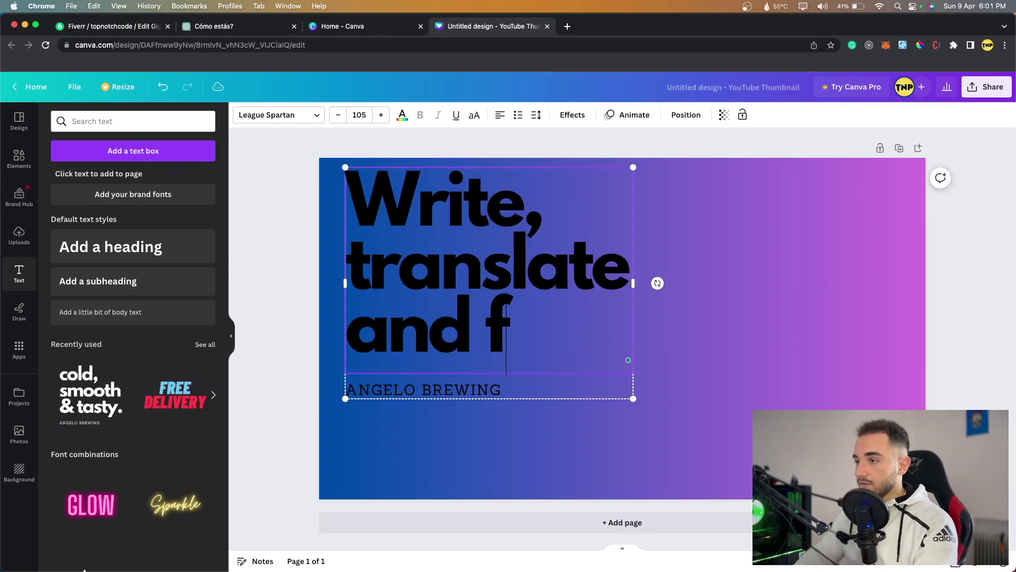
type(" Fix Grammar")
Ungroup the text combination and delete the "ANGELO BREWING" subtitle beneath the heading
left_click(528, 451)
right_click(527, 451)
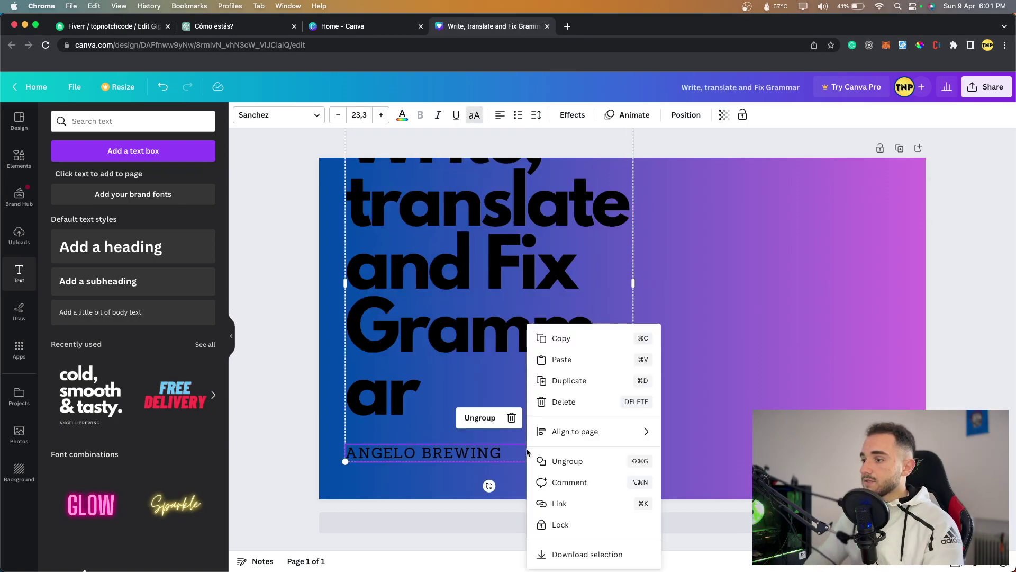
left_click(480, 418)
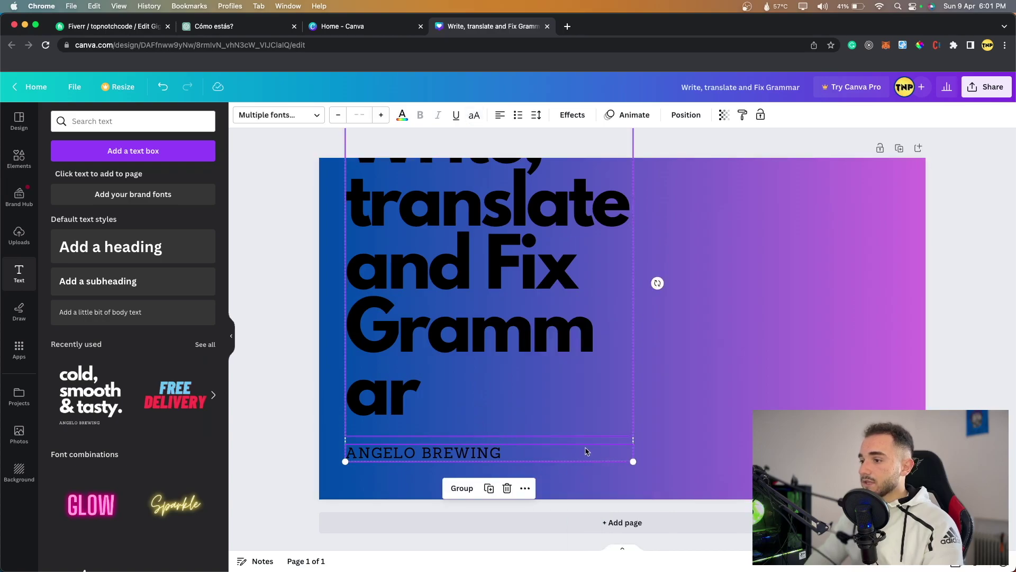
left_click_drag(585, 455, 627, 431)
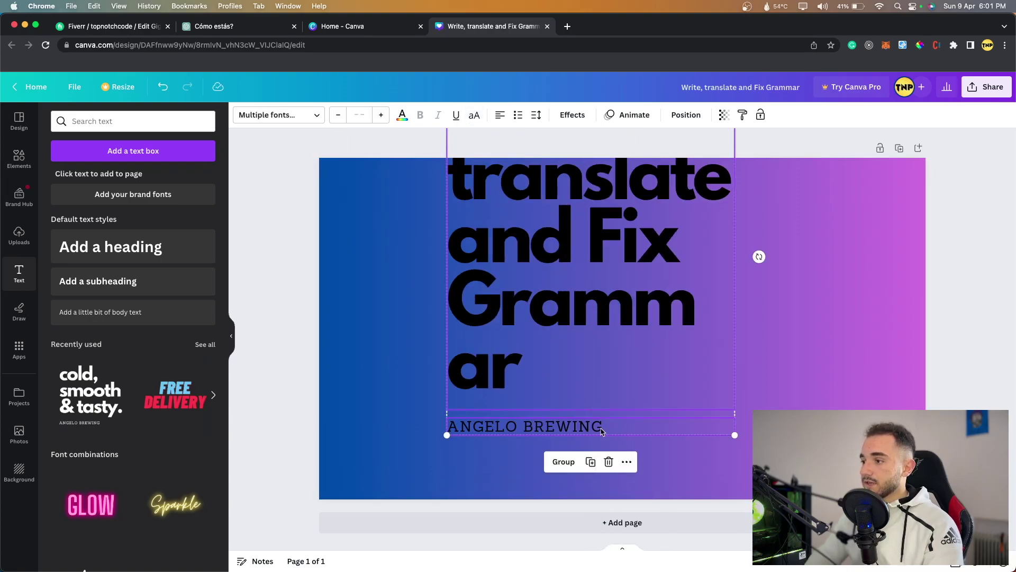
key("super+z")
left_click(516, 380)
key("Delete")
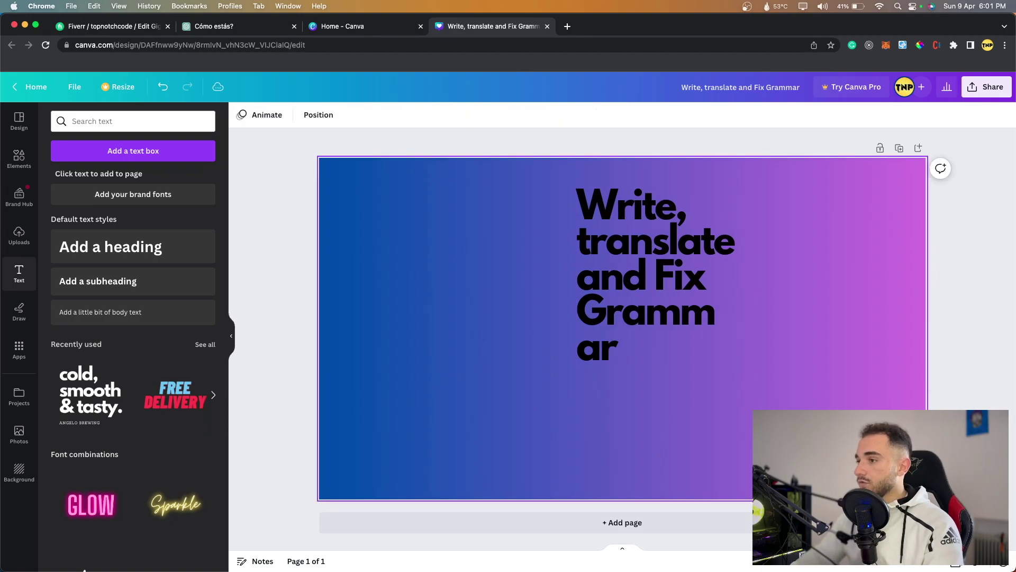
Move the heading to the page's upper left, enlarge it to about size 82,9 and widen its box to fit two lines
left_click_drag(651, 307, 414, 296)
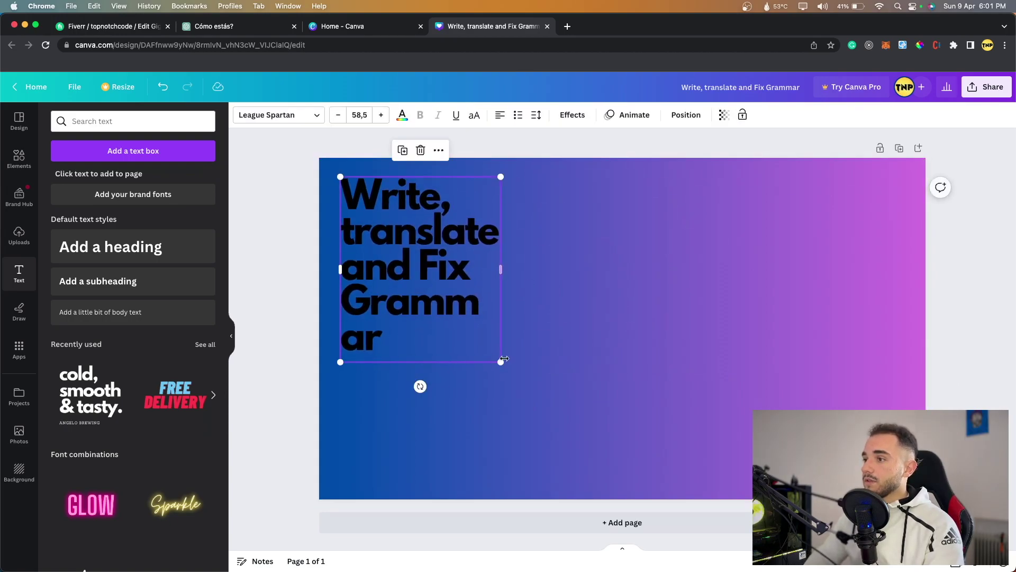
left_click_drag(501, 366, 665, 368)
left_click_drag(564, 306, 881, 231)
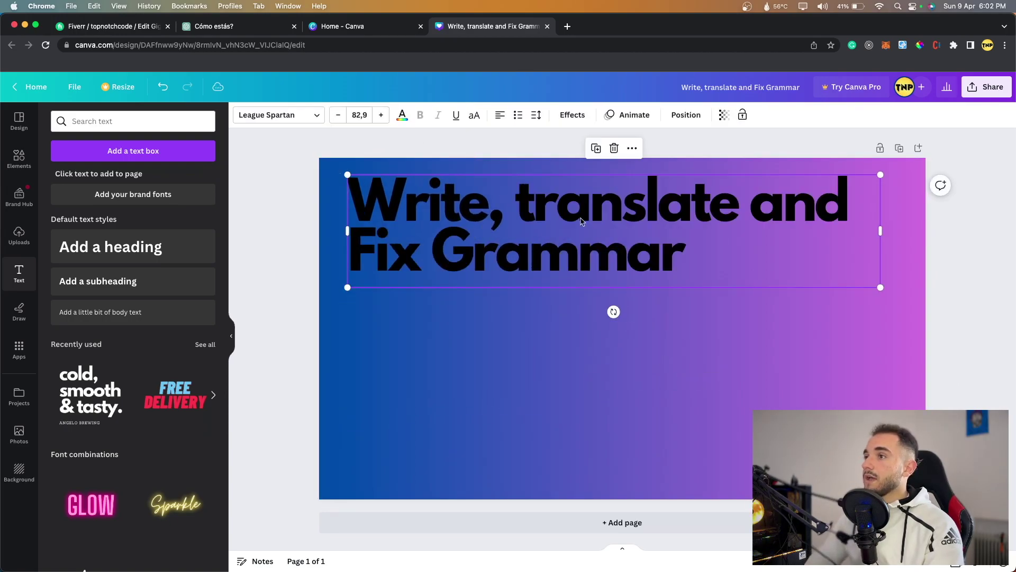
Change the color of the entire heading text to white
double_click(509, 235)
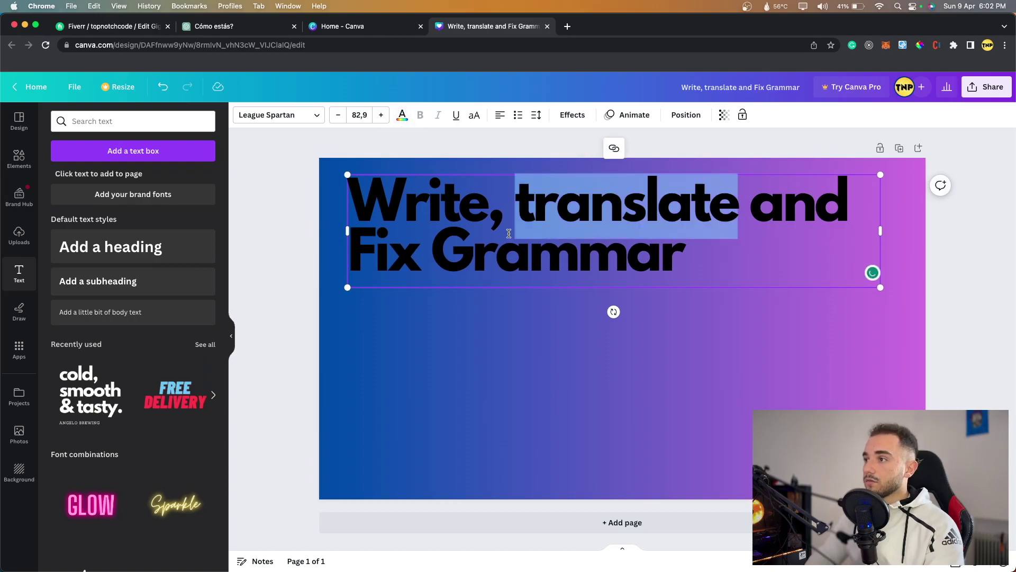
left_click(508, 234)
left_click(405, 119)
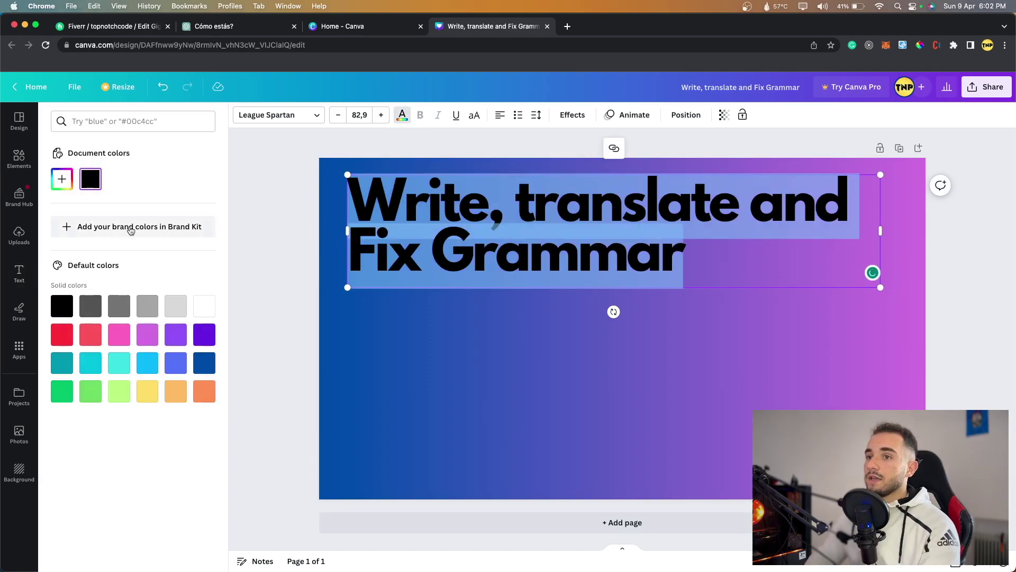
left_click(204, 305)
key("Escape")
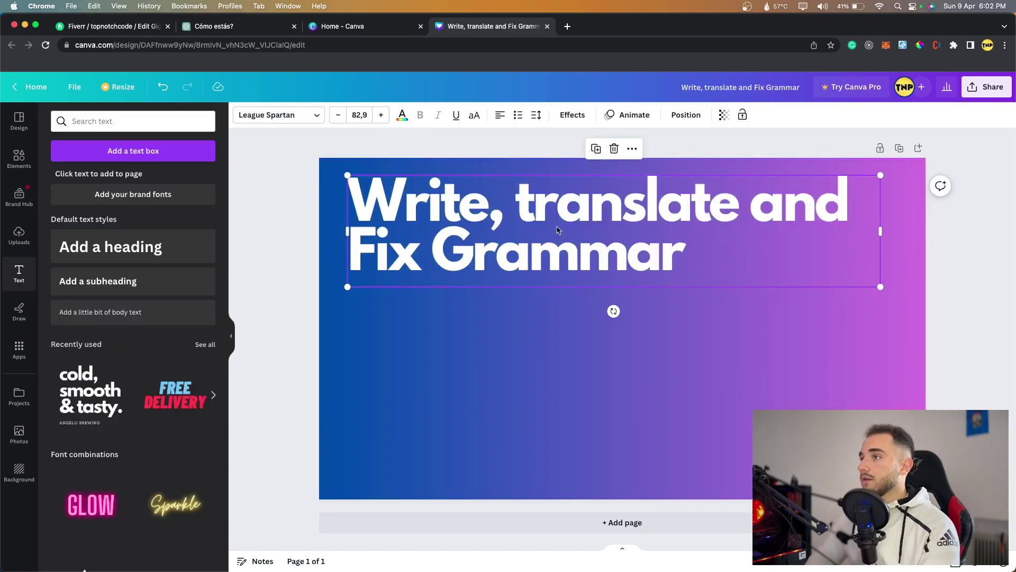
Set the heading's line spacing to 1.1
left_click(536, 114)
left_click_drag(572, 192, 581, 191)
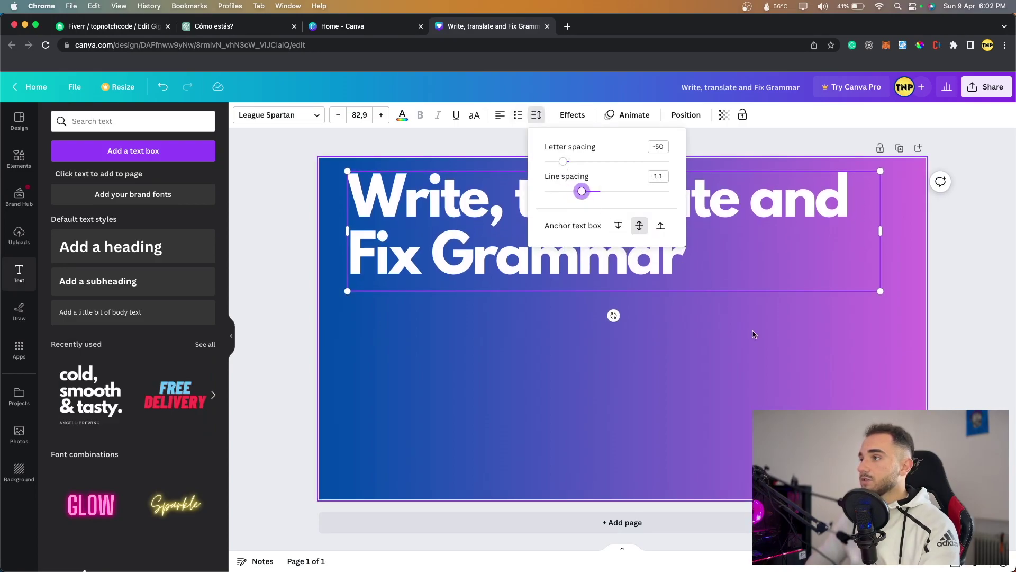
left_click(751, 334)
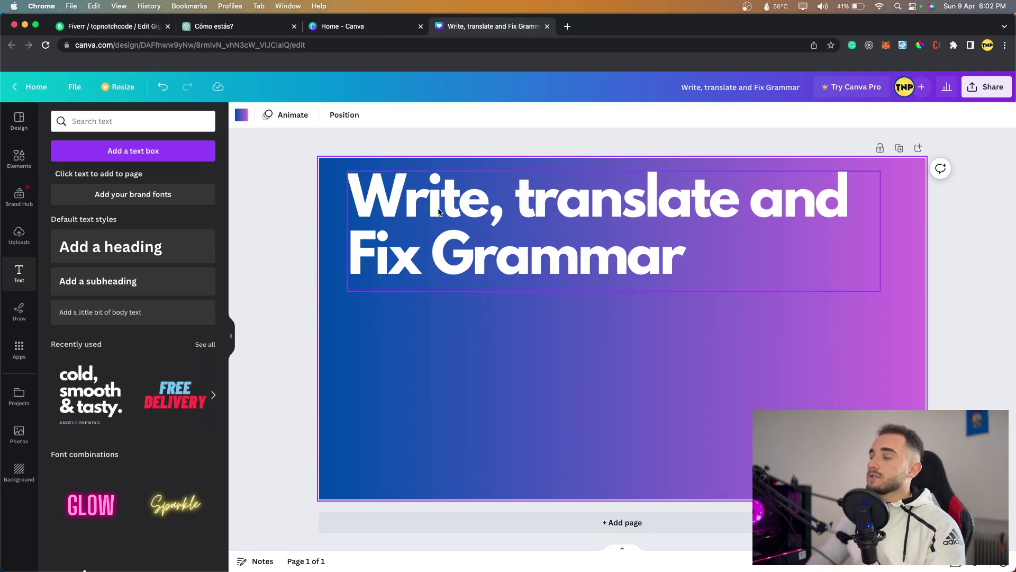
Capitalize the first letter of "translate" in the heading so it reads "Write, Translate and Fix Grammar"
left_click(533, 194)
key("BackSpace")
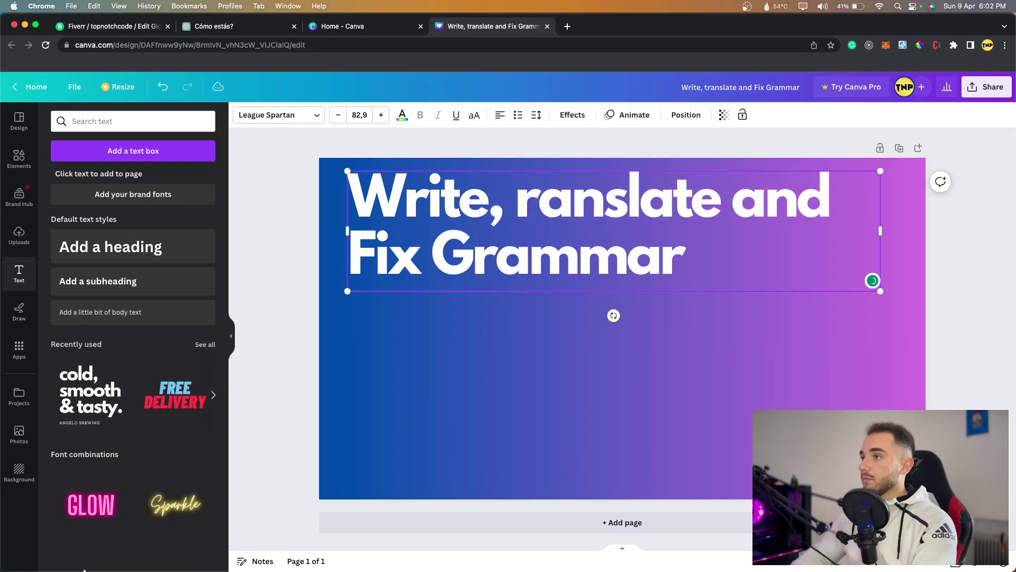
type("T")
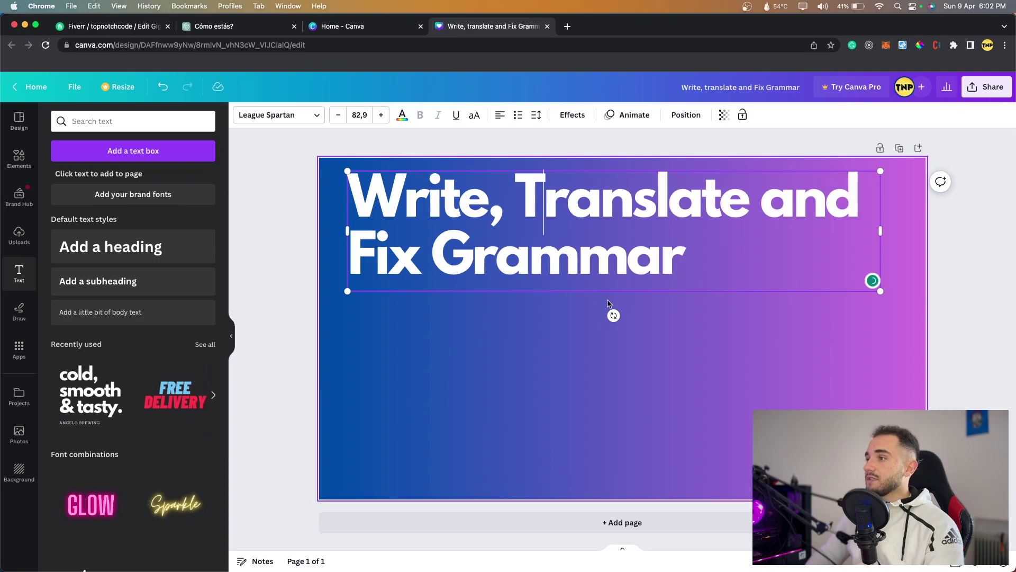
left_click(719, 324)
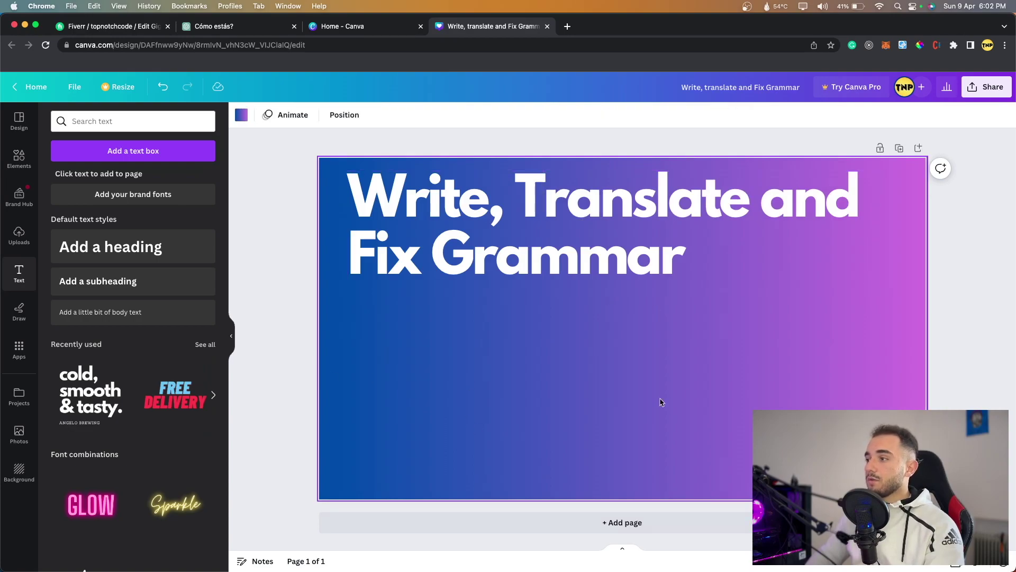
Search Google Images in a new browser tab for "all flags in one image" and browse the pictures
left_click(19, 157)
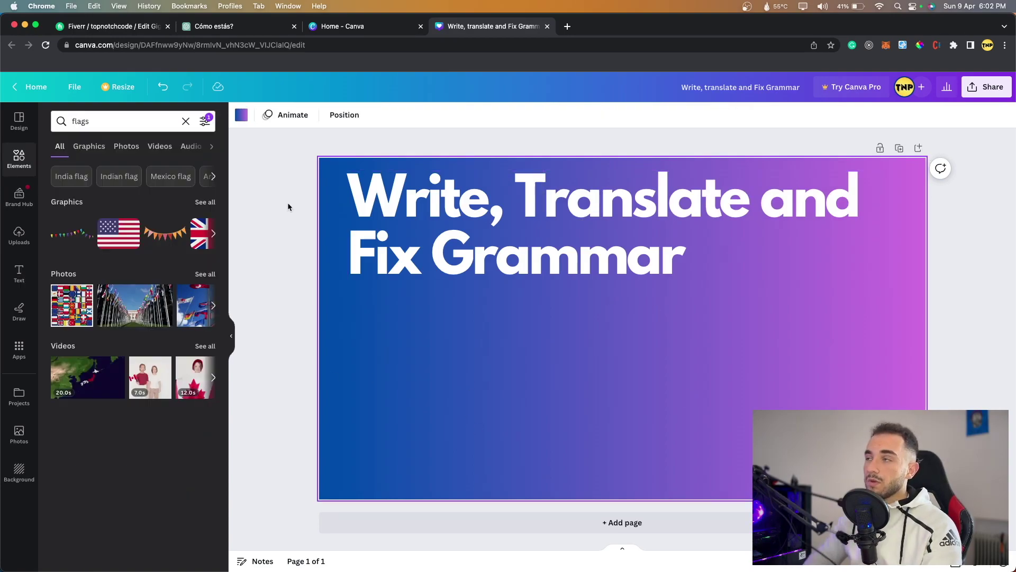
left_click(568, 26)
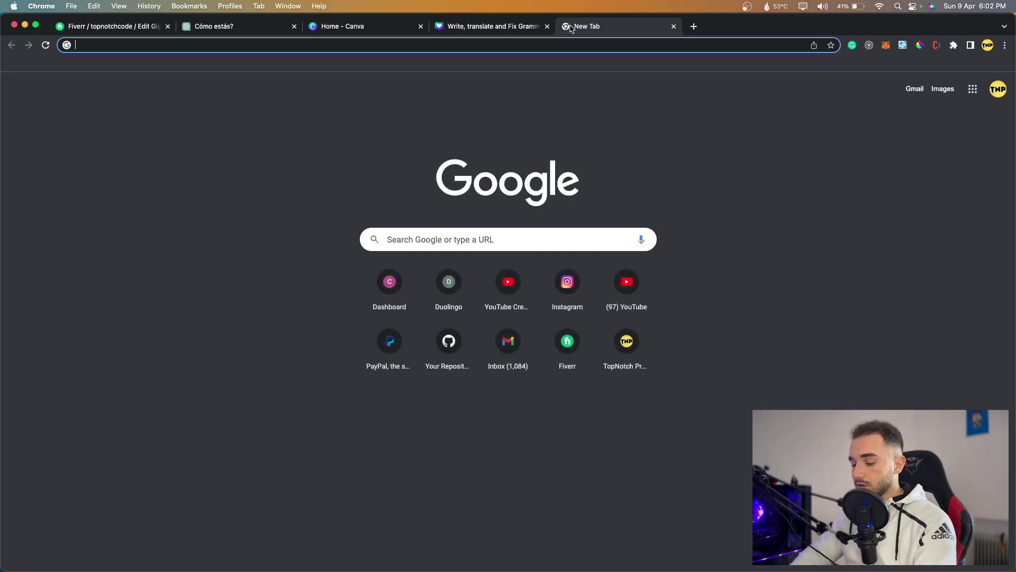
type("all flags in one i")
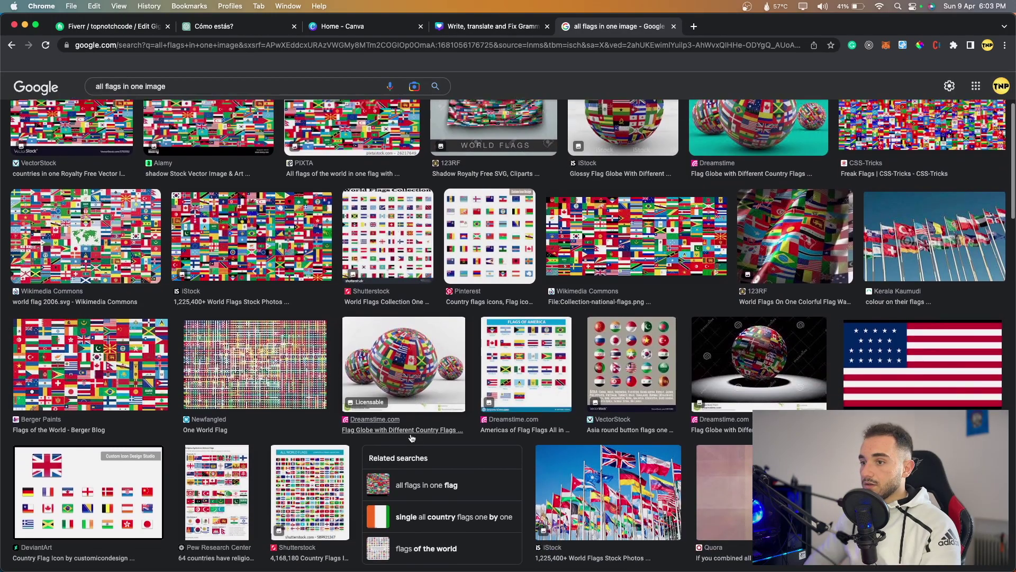
scroll(412, 438, "down", 6)
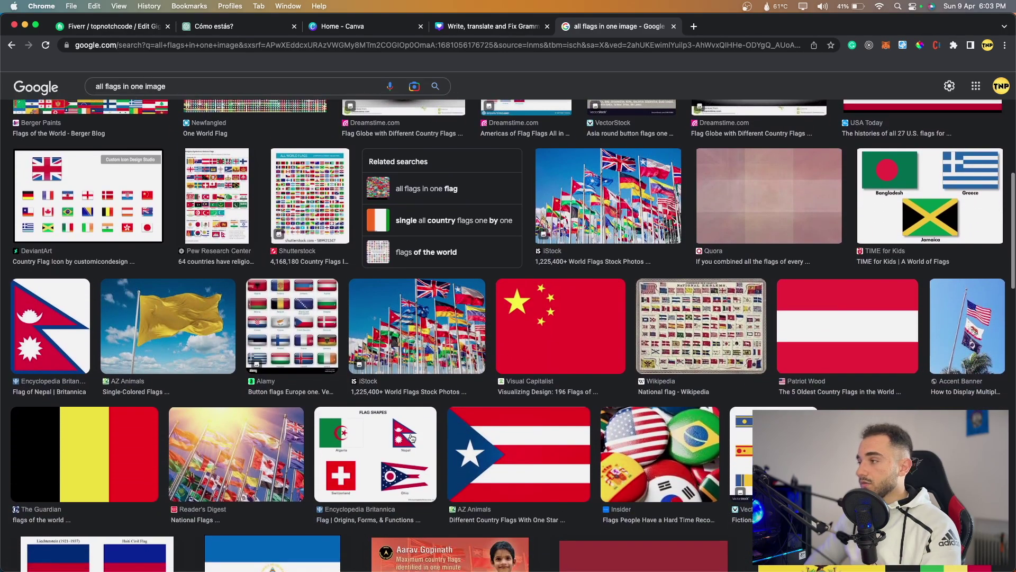
scroll(412, 437, "down", 2)
Refine the image search to "all flags in one image png"
left_click(175, 86)
type("o")
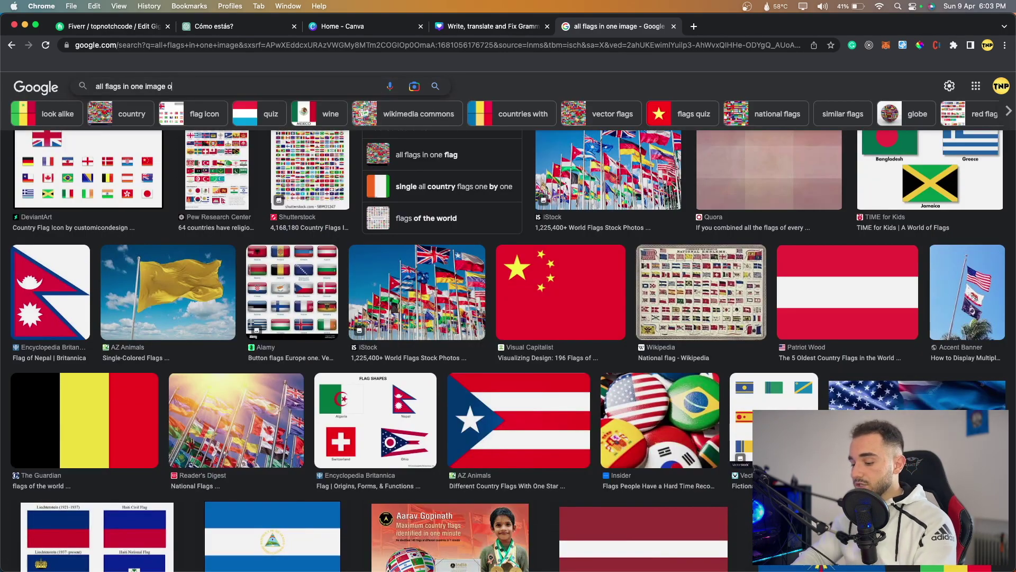
key("BackSpace")
type("png")
key("Return")
Open the PNG All result showing a globe made of country flags and copy its image
left_click(59, 395)
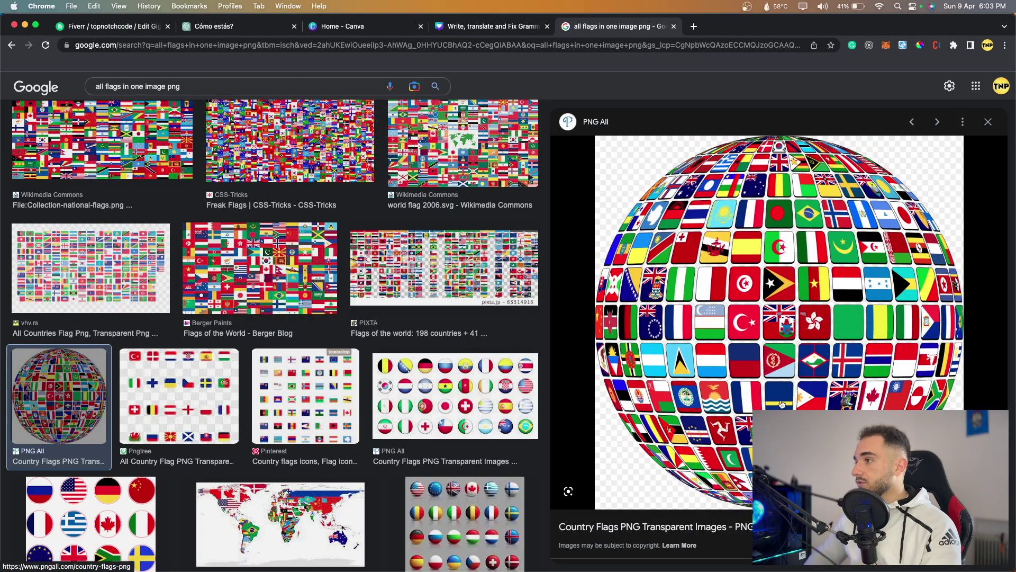
right_click(792, 357)
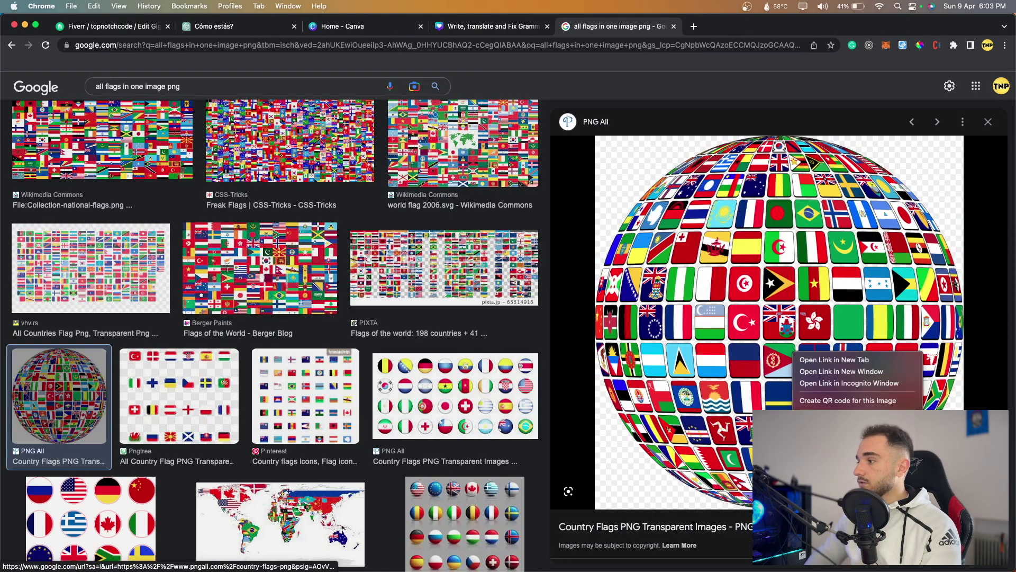
left_click(826, 470)
Switch back to the Canva design, paste the flag globe and place it small in the page's lower right area
left_click(458, 27)
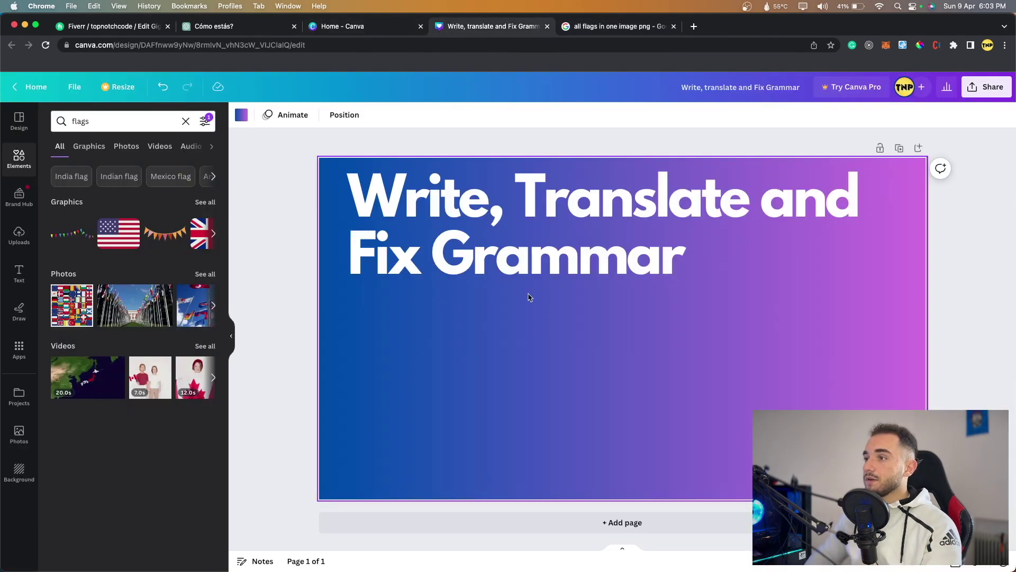
key("super+v")
left_click_drag(624, 370, 586, 431)
right_click(695, 487)
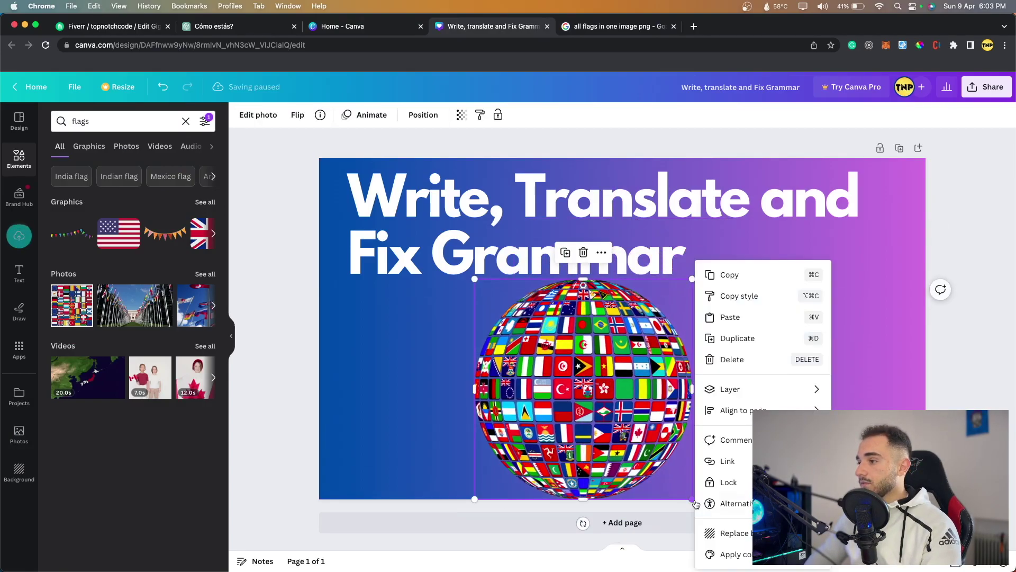
key("super+z")
Narrow the heading box so the text wraps onto four lines, and enlarge the text to fill the page's left half
left_click(854, 253)
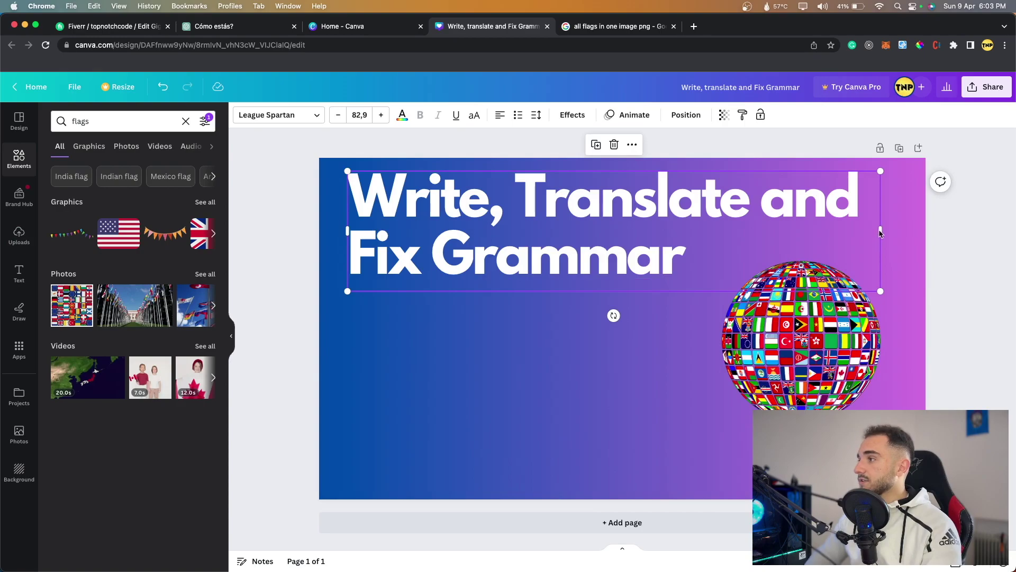
left_click_drag(881, 230, 722, 297)
left_click(735, 264)
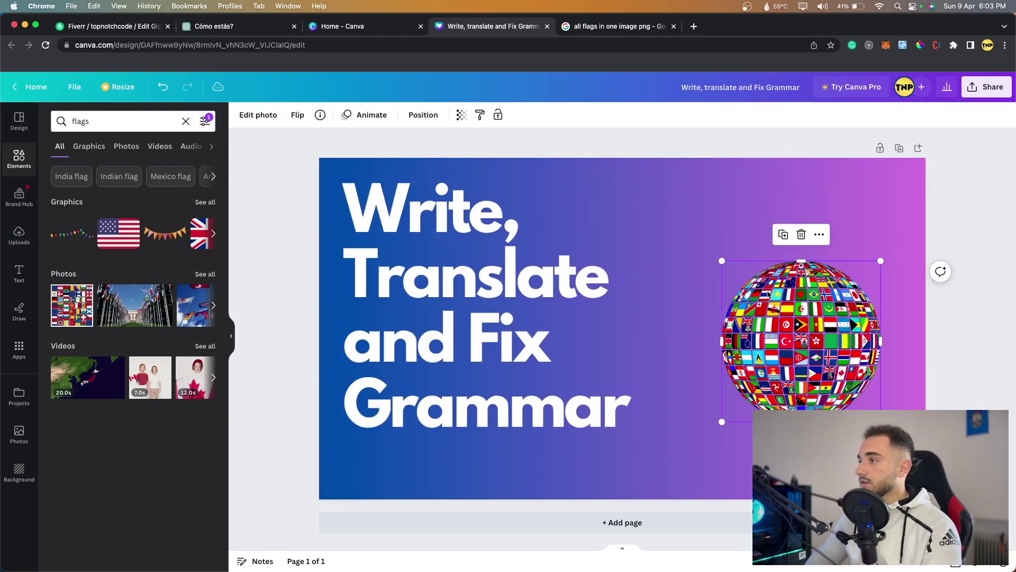
Enlarge the flag globe and position it to fill the space to the right of the heading
left_click_drag(722, 260, 657, 195)
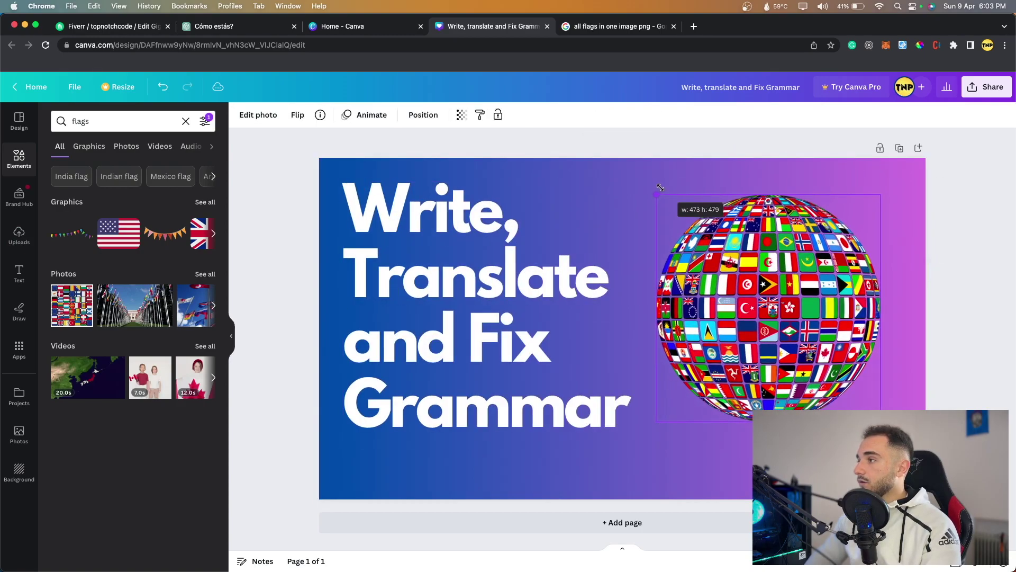
left_click_drag(740, 270, 857, 294)
left_click(986, 298)
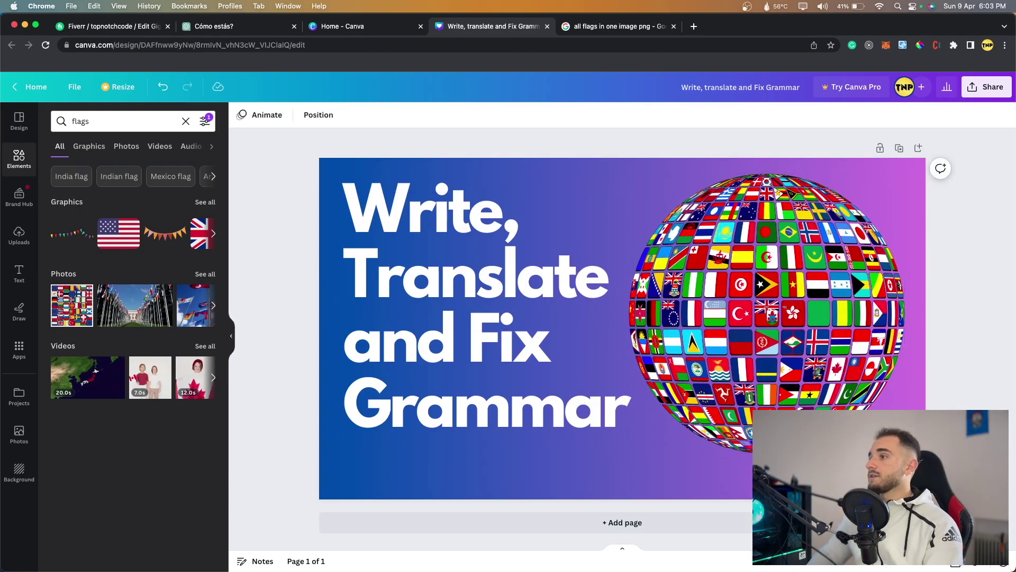
Nudge the flag globe slightly right and down, away from the heading
left_click_drag(894, 567, 860, 568)
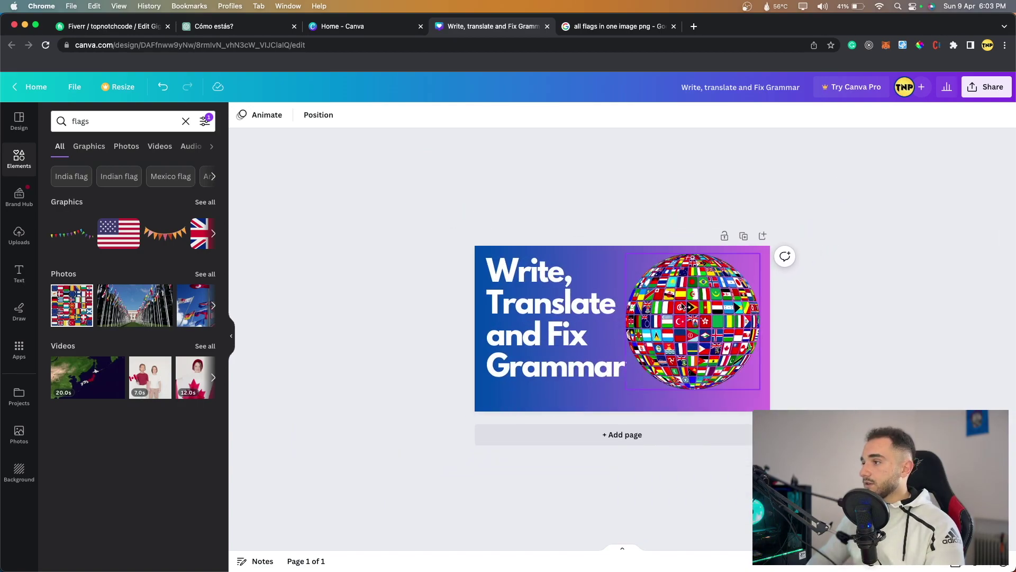
left_click(679, 299)
left_click_drag(679, 299, 681, 300)
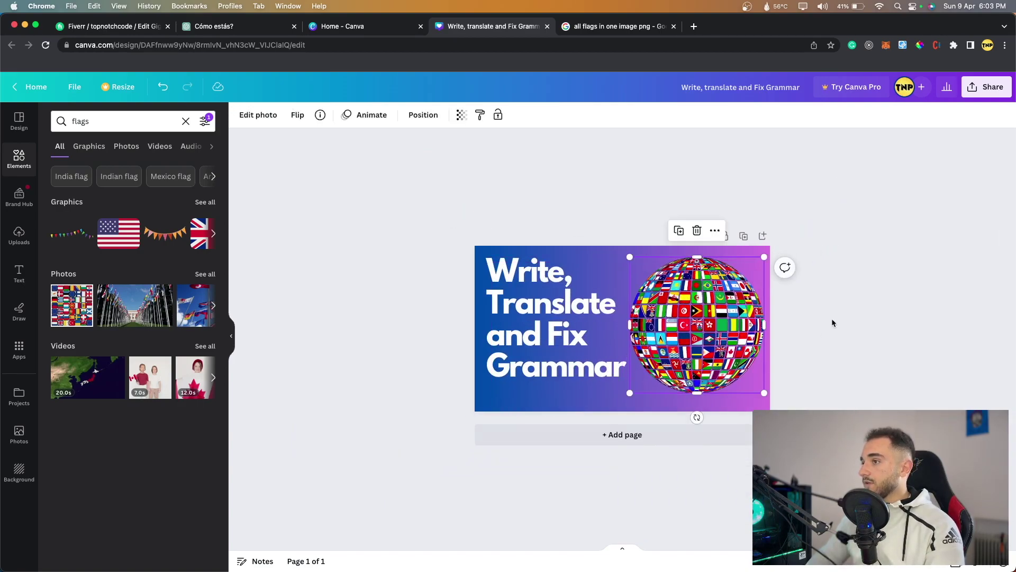
left_click(831, 318)
mouse_move(875, 566)
left_mouse_down()
mouse_move(900, 566)
mouse_move(876, 565)
left_mouse_up()
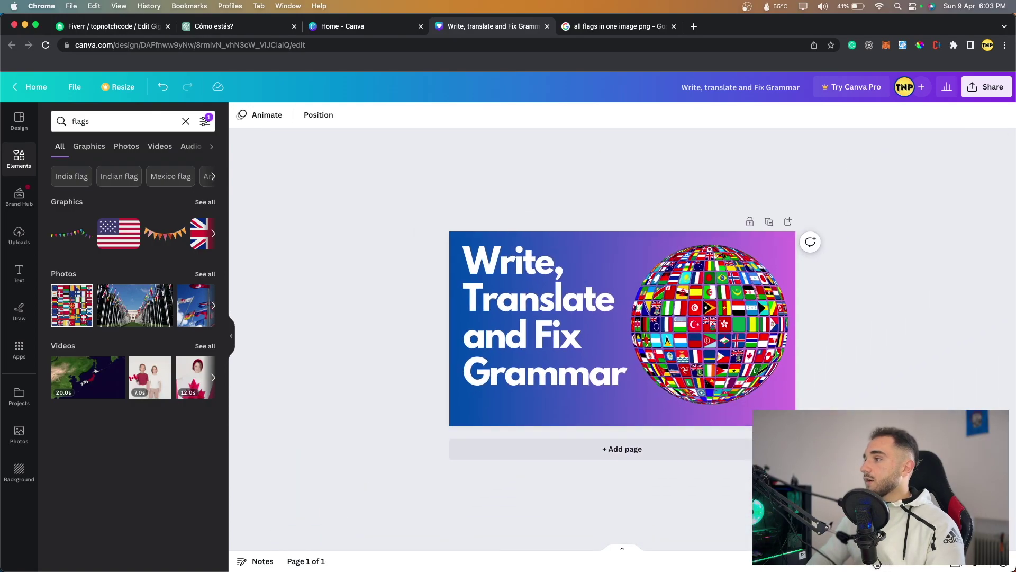
Download the finished design as a PNG file
left_click(985, 86)
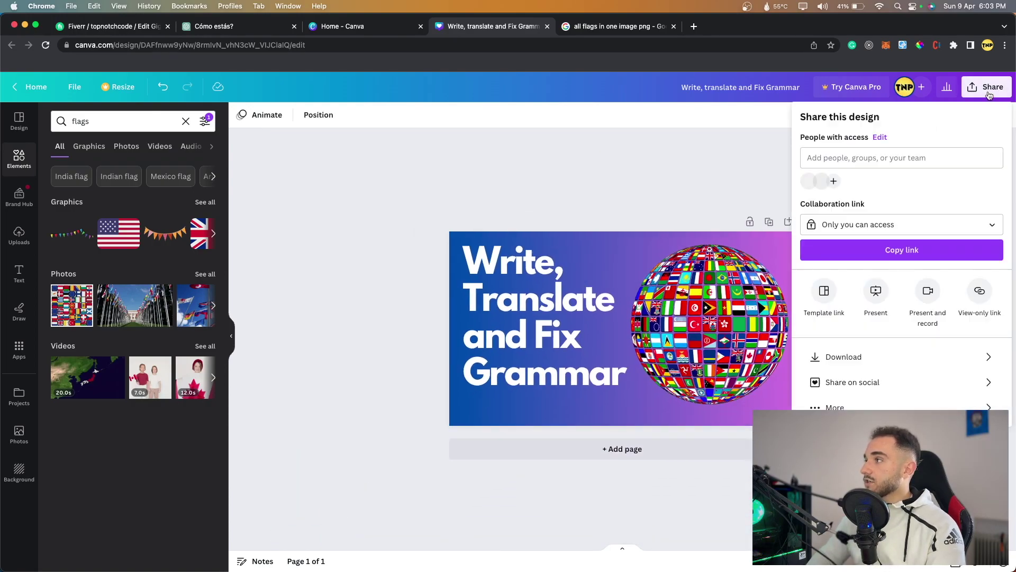
left_click(857, 351)
left_click(887, 166)
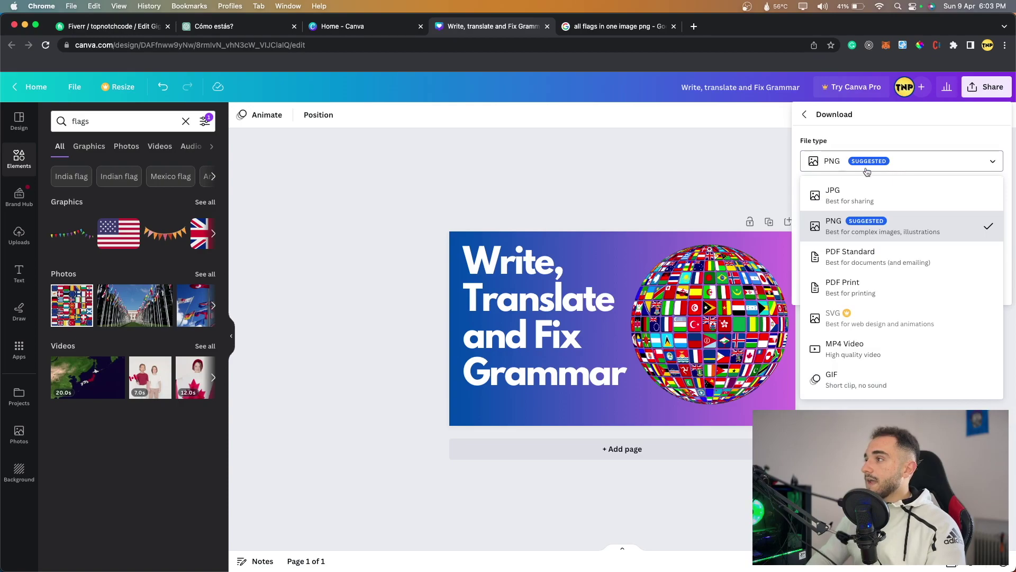
left_click(885, 167)
left_click(886, 163)
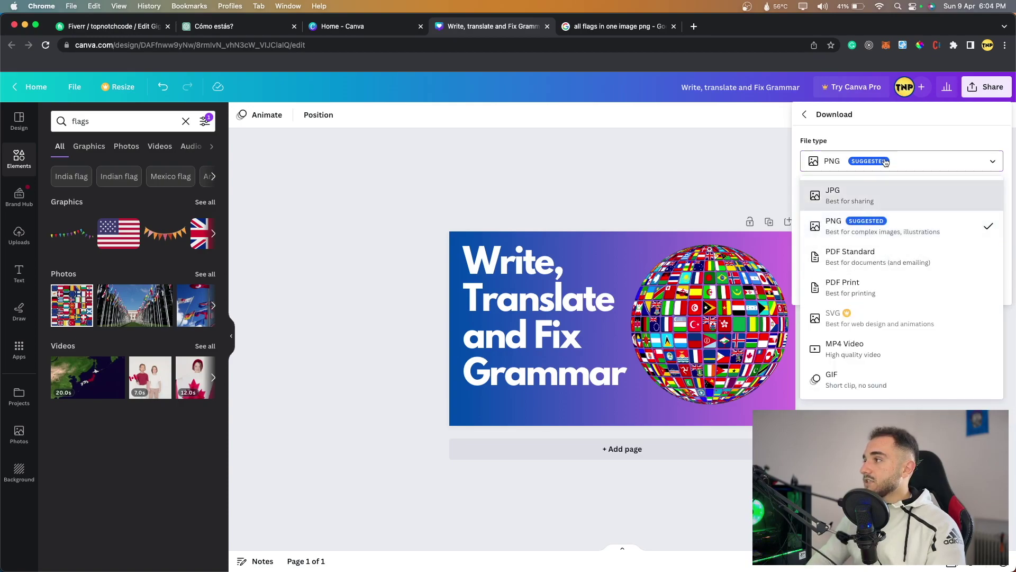
left_click(886, 162)
left_click(881, 284)
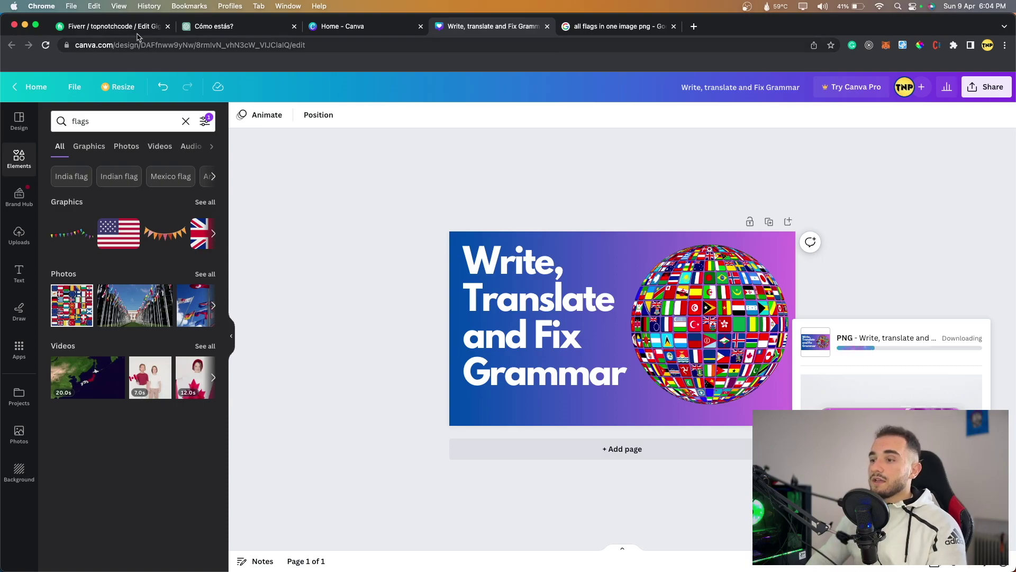
Switch to the Fiverr gig gallery and upload the "Write, translate and Fix Grammar" PNG from Downloads as the first image
left_click(109, 26)
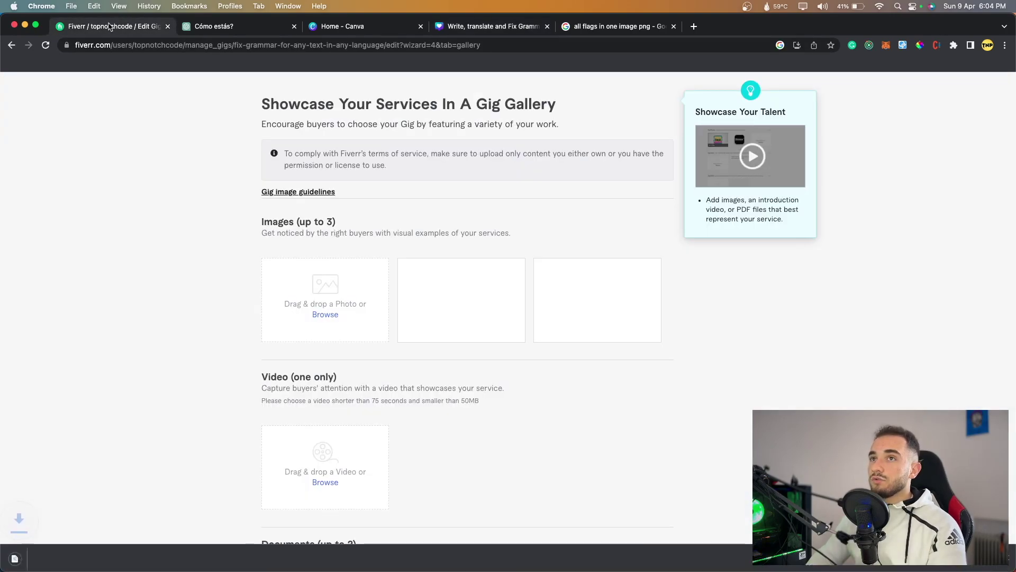
left_click(325, 314)
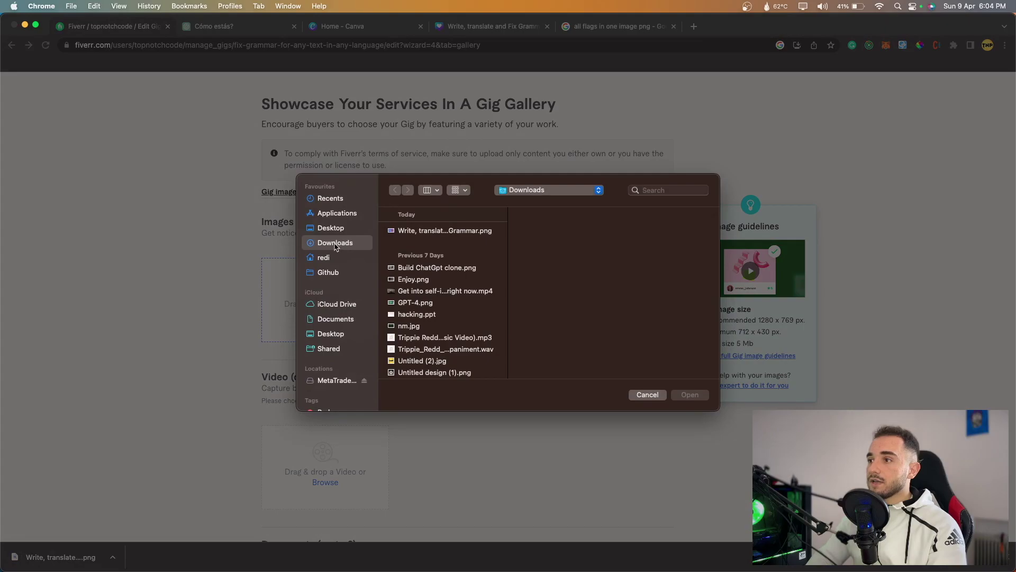
left_click(417, 233)
left_click(688, 396)
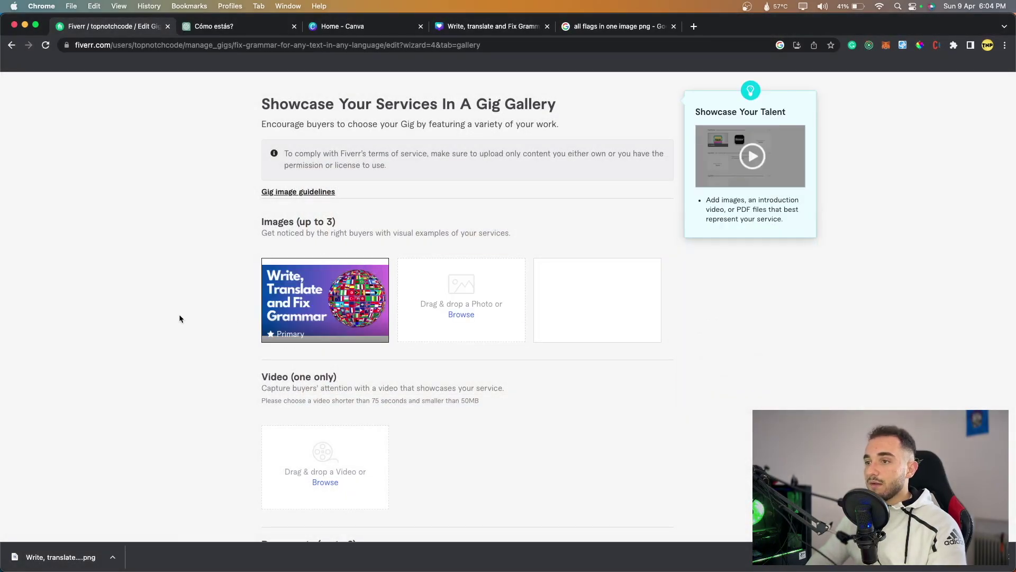
Review the gallery's image, video and document sections, then save it and continue to the Publish stage
scroll(248, 377, "down", 2)
scroll(247, 377, "down", 4)
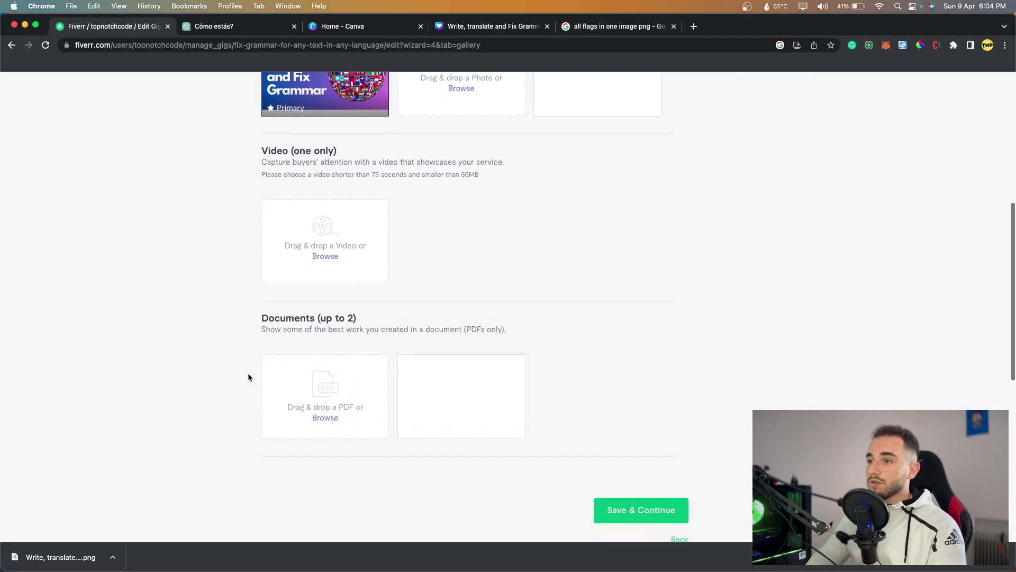
scroll(248, 377, "up", 8)
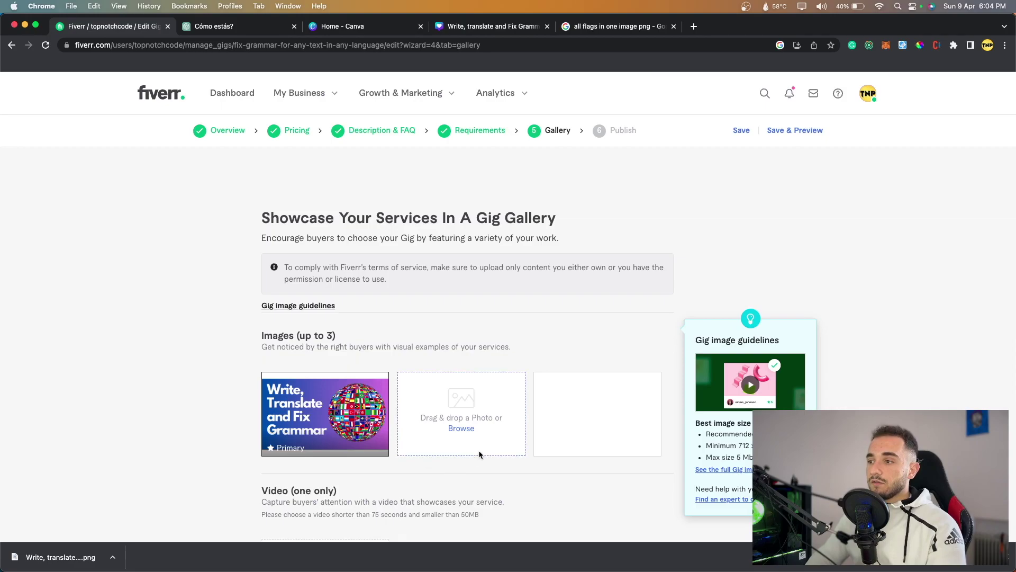
scroll(479, 451, "down", 5)
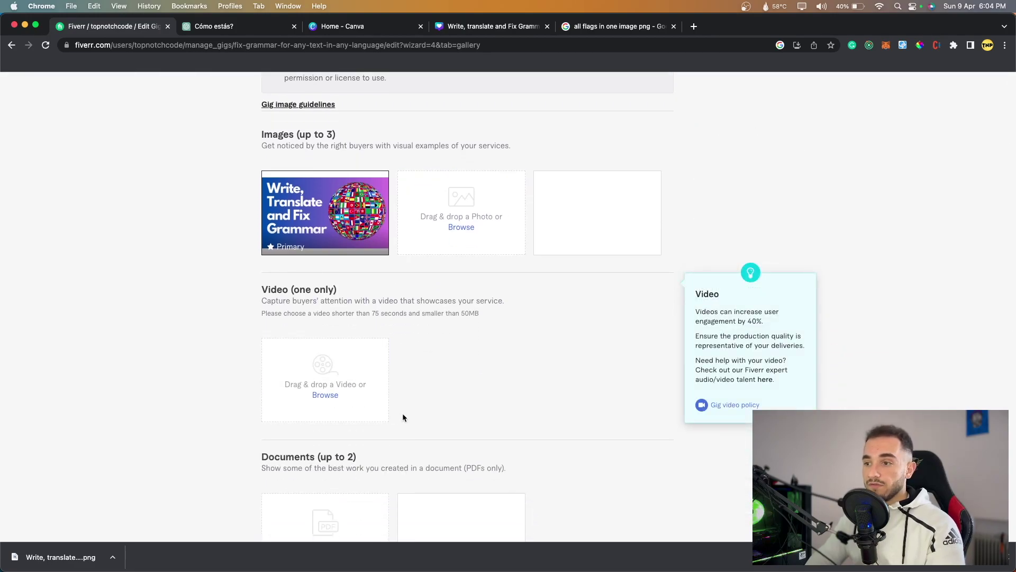
scroll(403, 415, "down", 8)
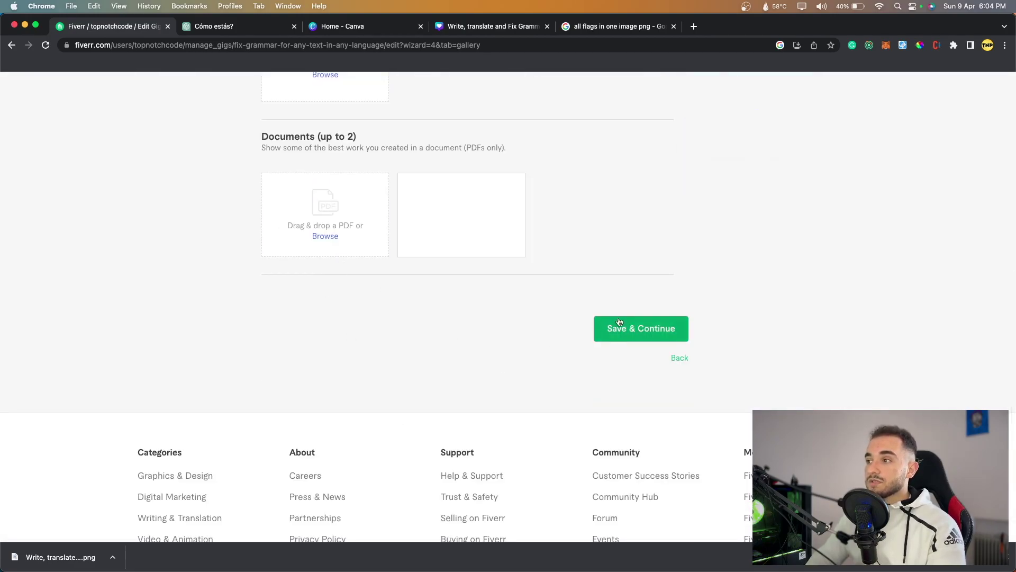
left_click(605, 334)
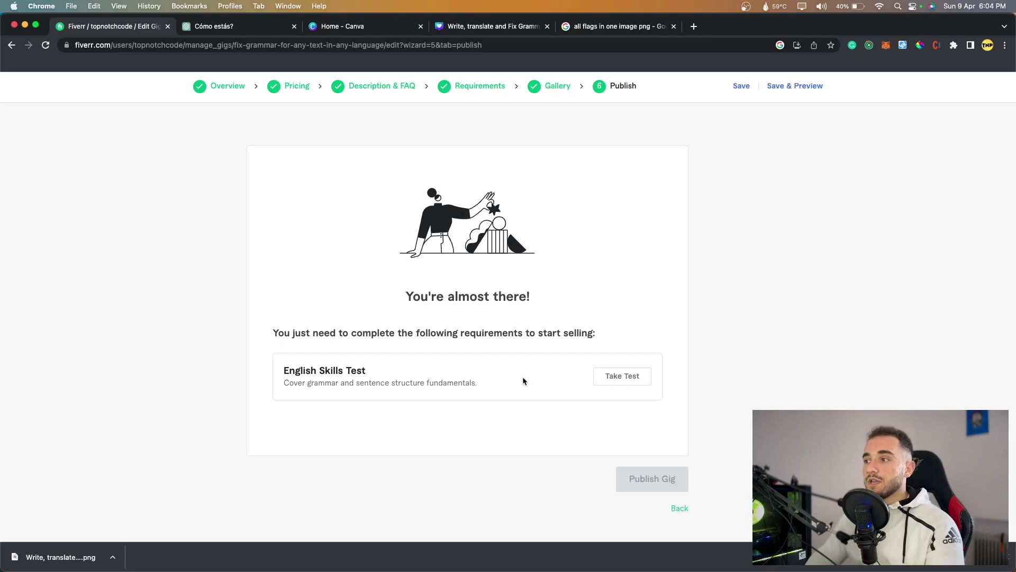
Open the English Skills Test required for publishing the gig
scroll(505, 348, "up", 1)
scroll(476, 323, "down", 1)
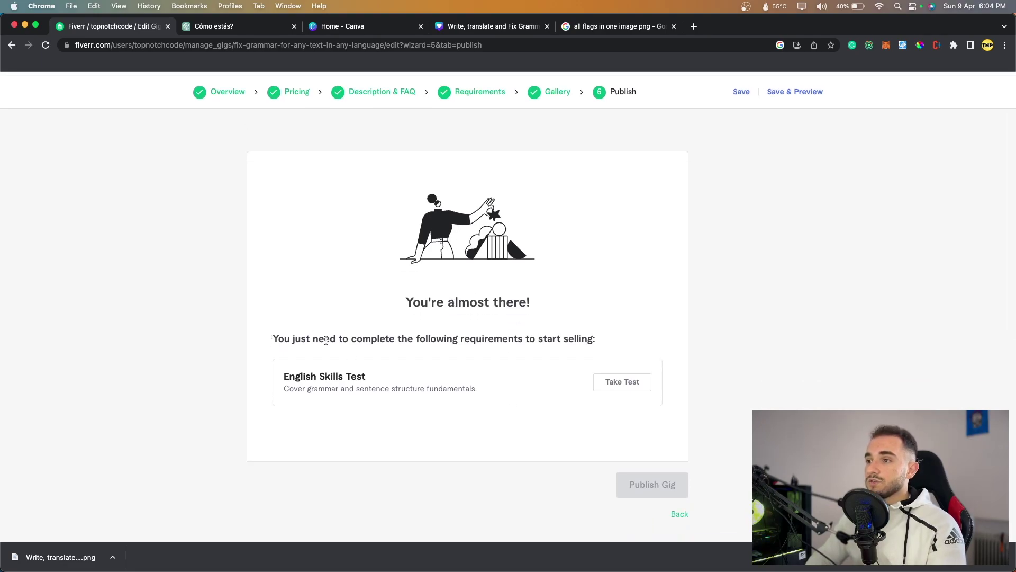
scroll(496, 366, "up", 1)
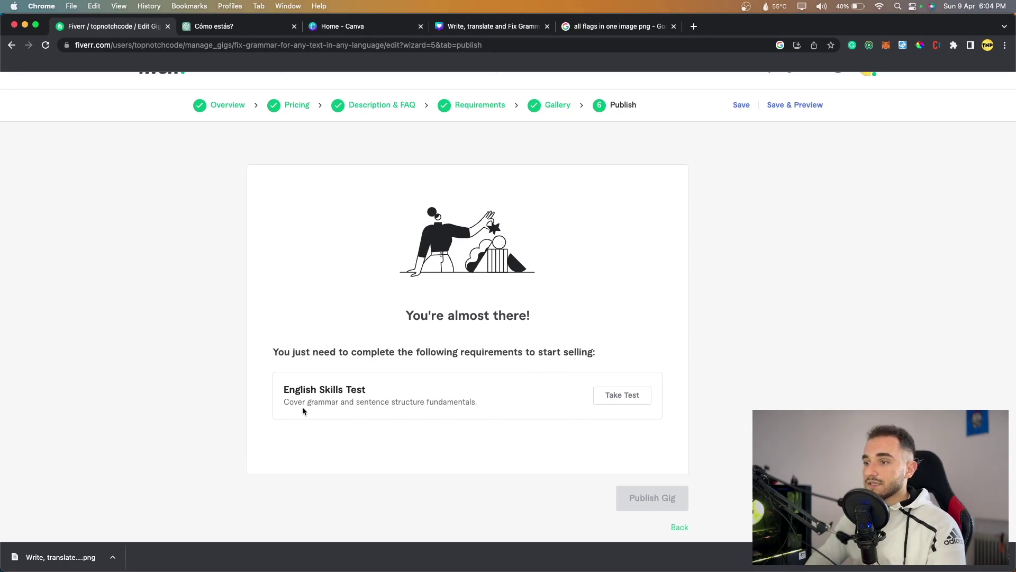
left_click(614, 398)
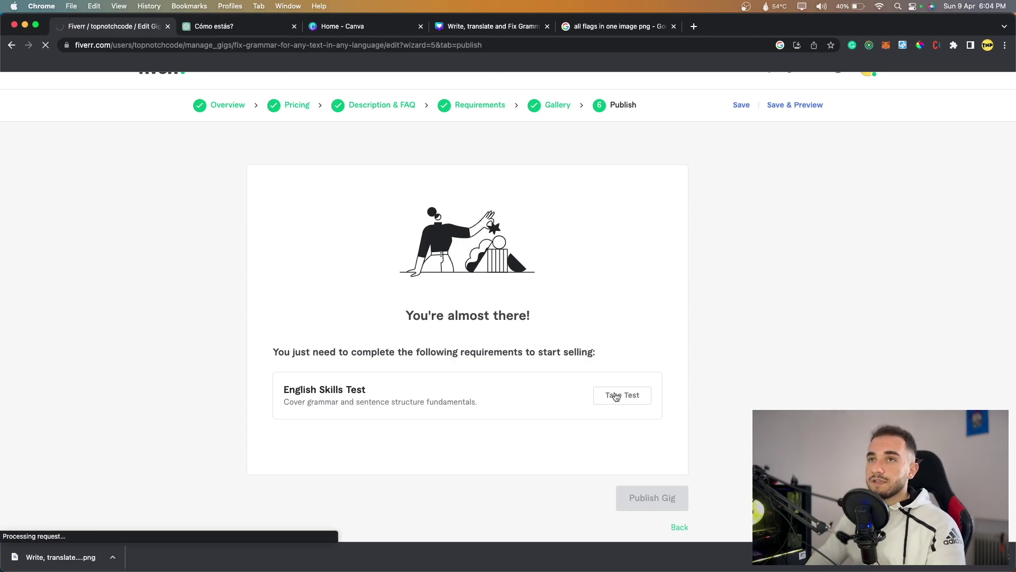
Read through the English Skills Test's covered topics, duration, number of questions and instructions
scroll(357, 277, "down", 10)
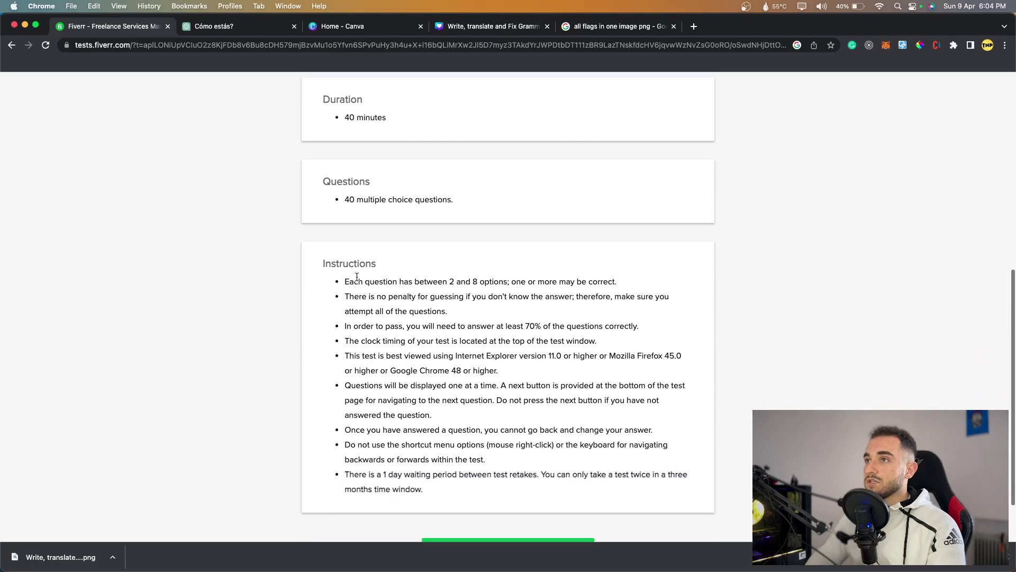
scroll(688, 433, "up", 5)
scroll(688, 433, "down", 4)
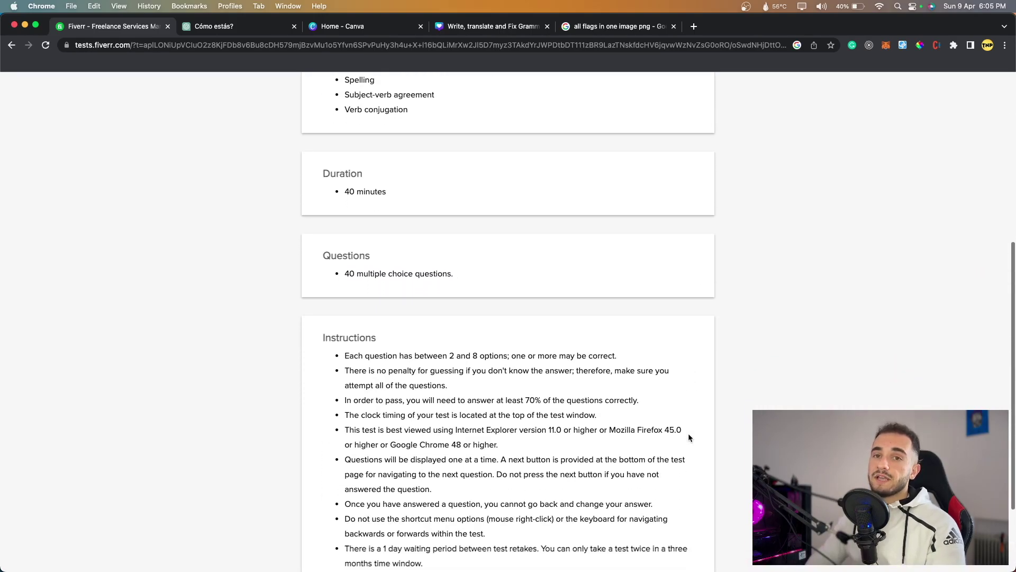
scroll(688, 433, "down", 3)
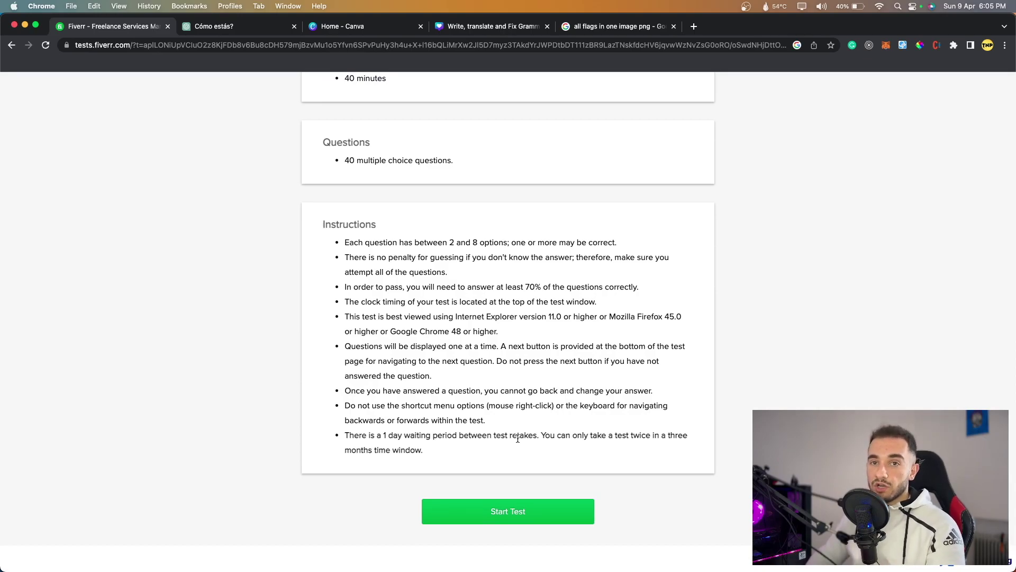
scroll(518, 438, "up", 11)
left_click_drag(324, 182, 397, 234)
left_click(397, 235)
scroll(395, 391, "down", 10)
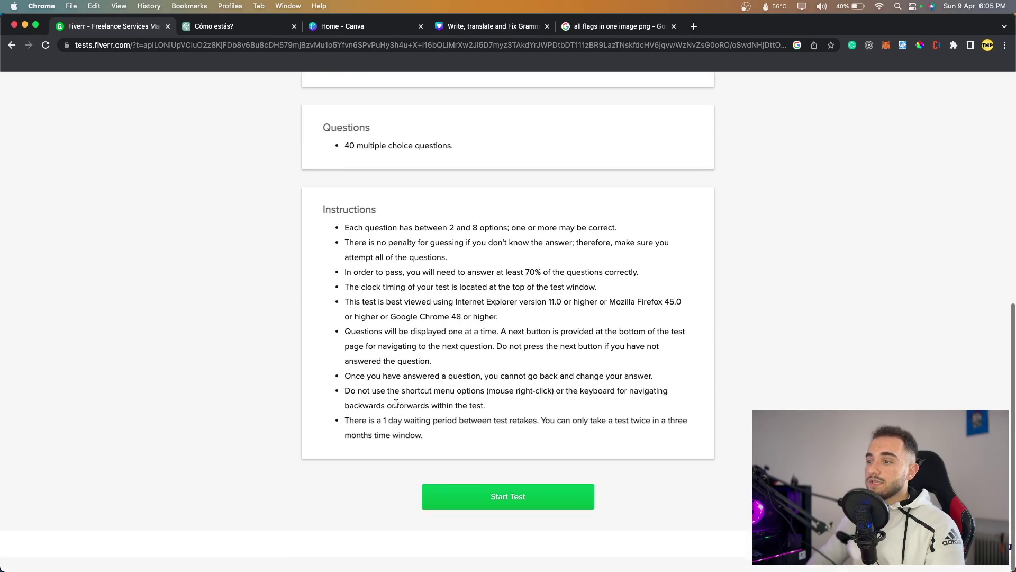
Start the protected U.S. English Basic Skills Test, look over question 1 and skip to question 2 without answering
left_click(504, 516)
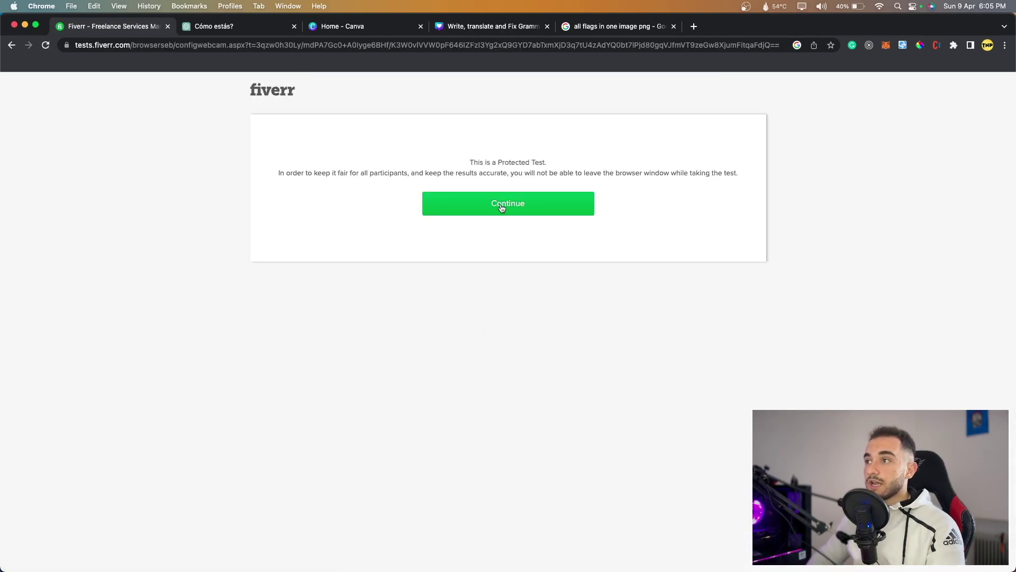
left_click(487, 211)
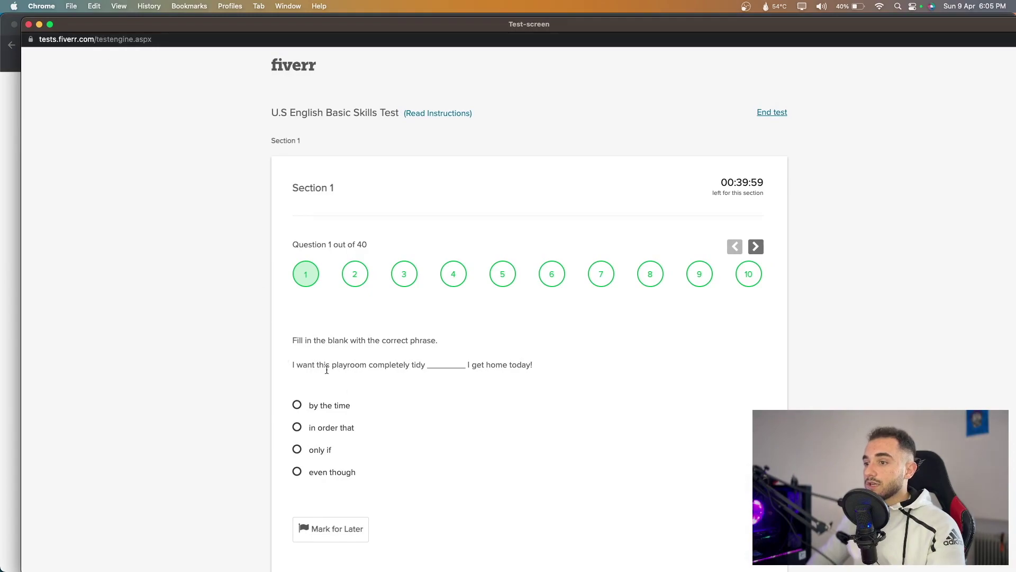
scroll(351, 390, "down", 3)
scroll(351, 390, "up", 3)
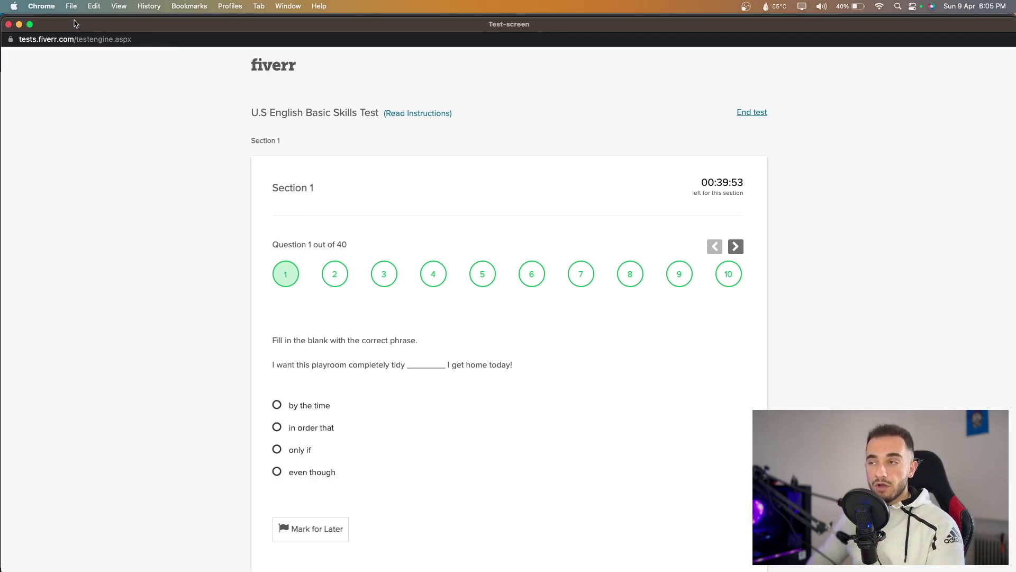
left_click(334, 277)
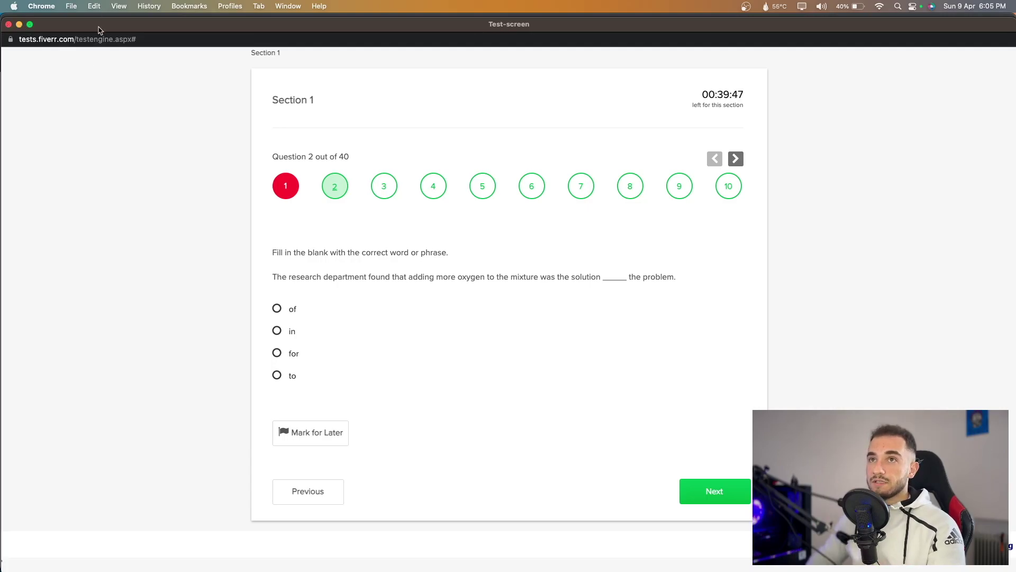
left_click(77, 34)
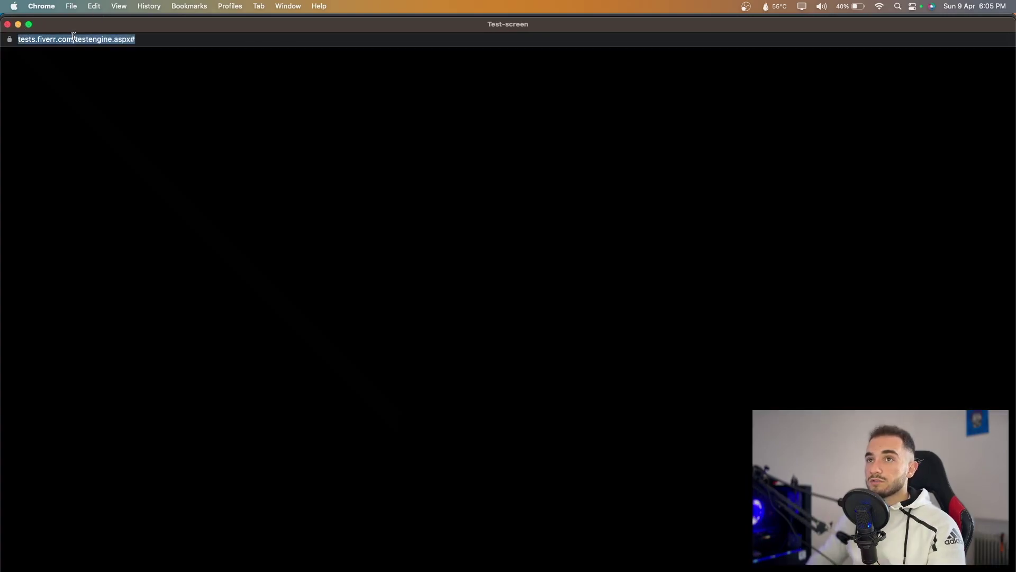
left_click(204, 243)
left_click(526, 229)
double_click(98, 40)
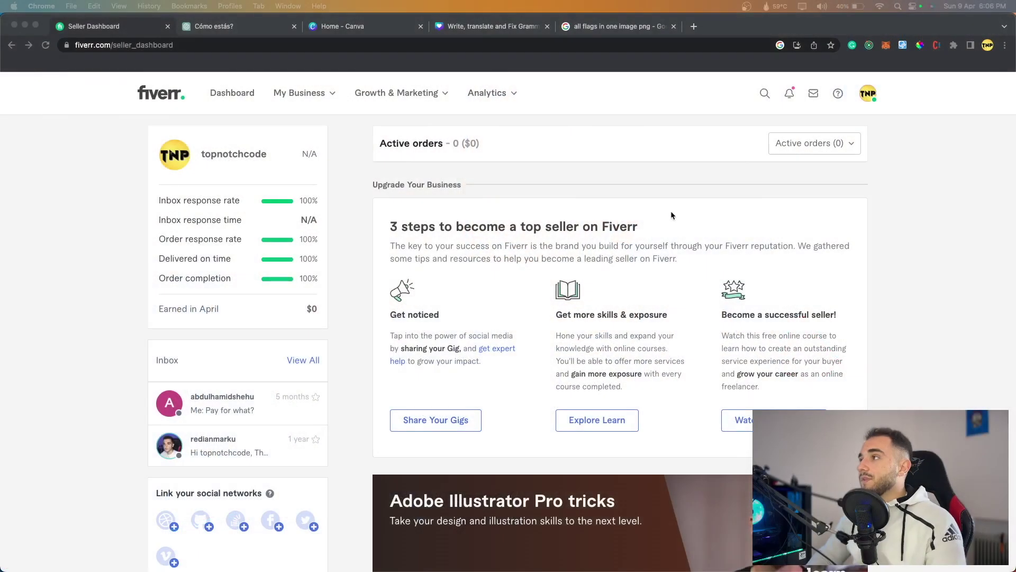
Open the account's draft gigs list and dismiss the availability tip
left_click(317, 97)
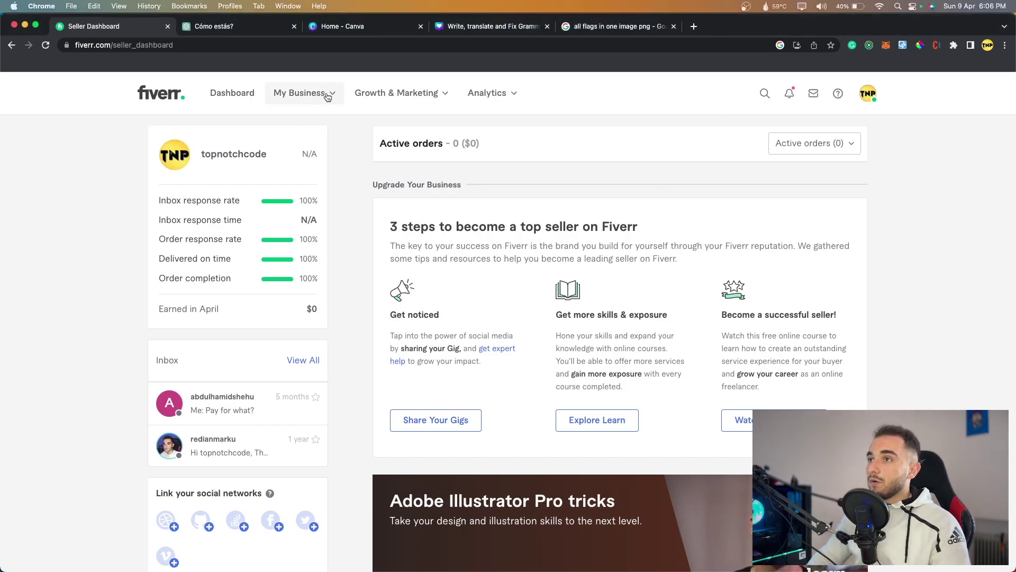
mouse_move(327, 97)
left_click(316, 151)
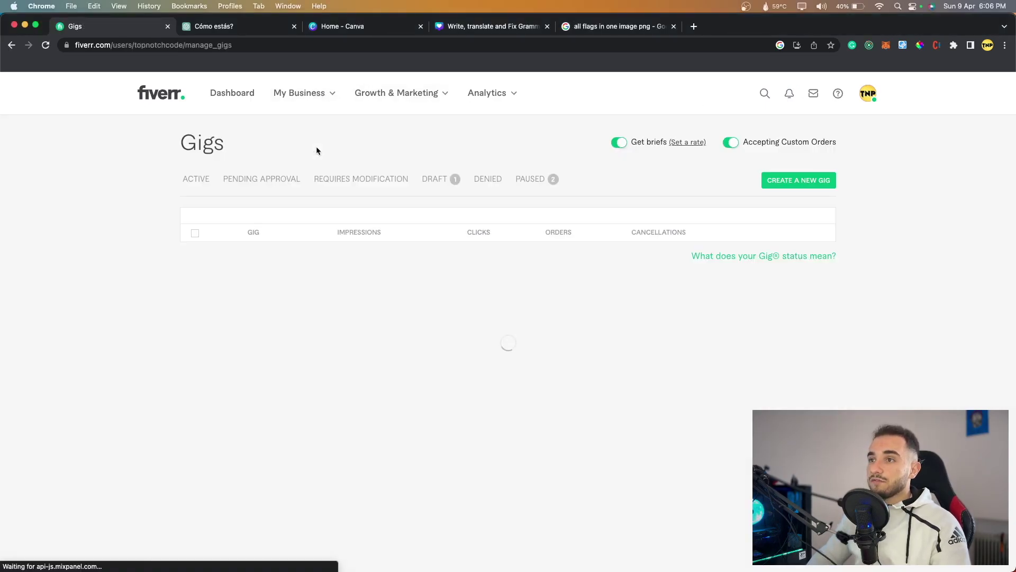
left_click(449, 188)
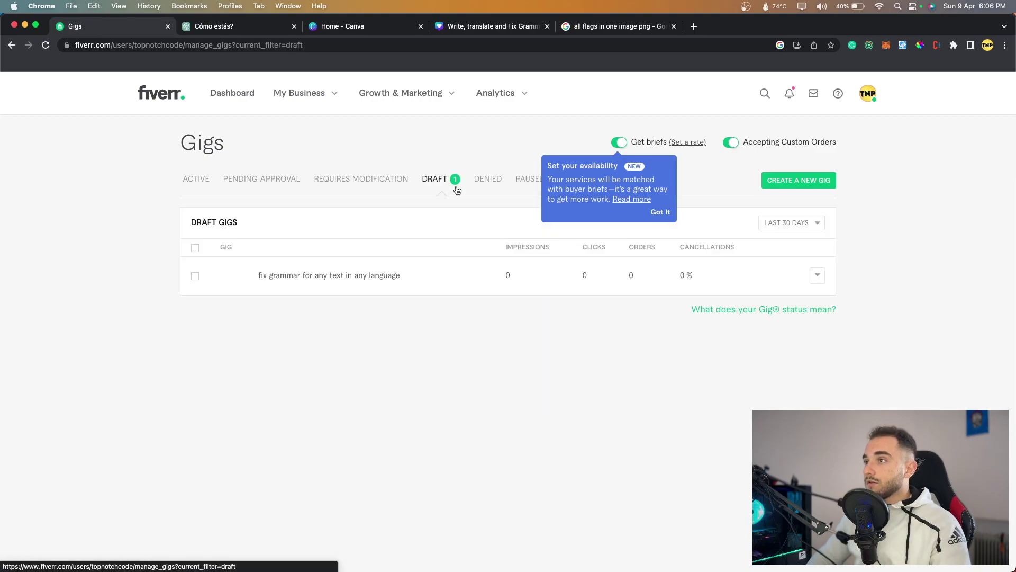
left_click(659, 212)
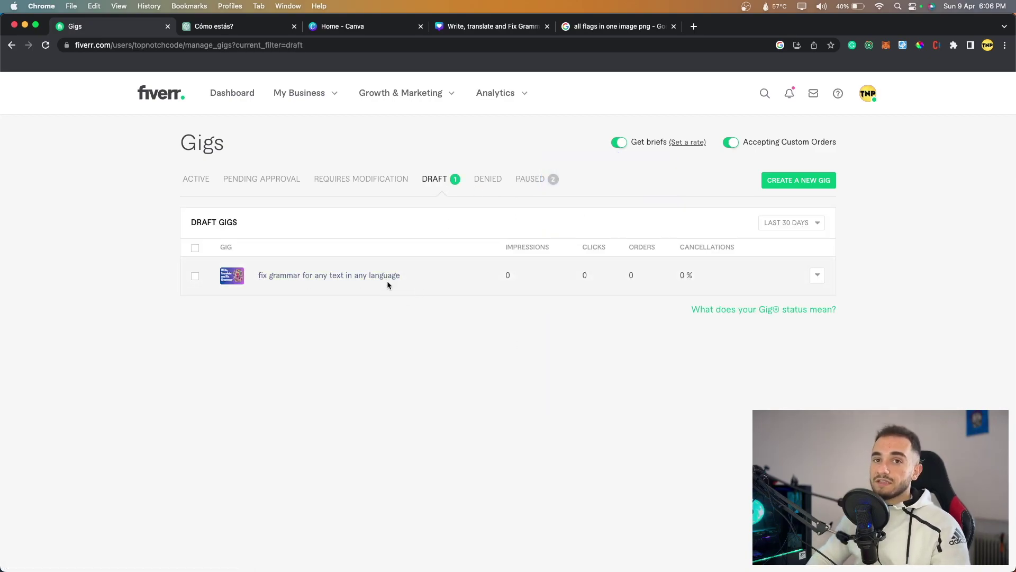
Expand the draft gig "fix grammar for any text in any language" and review its status, order queue, watermark and performance details
left_click(348, 276)
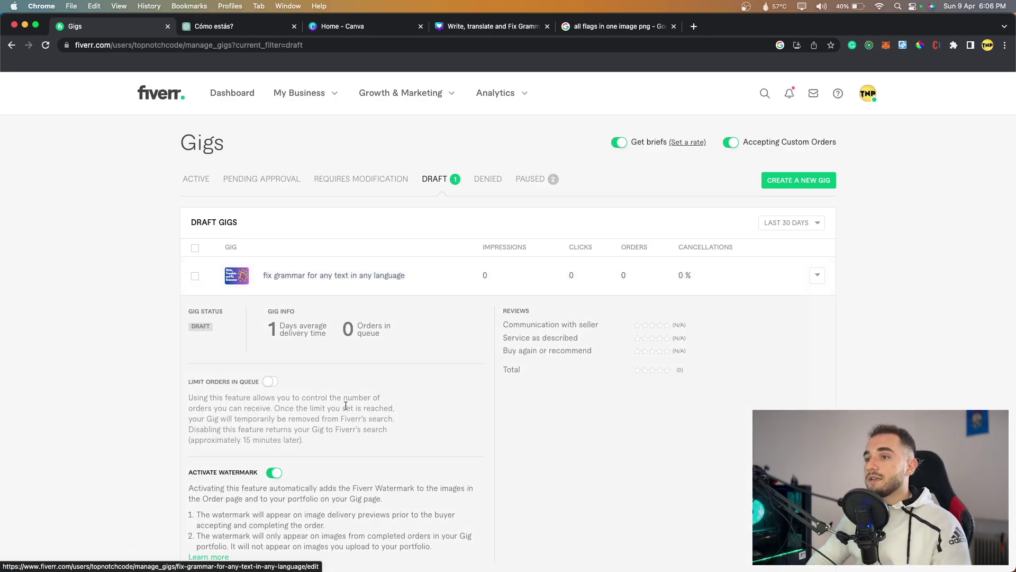
scroll(346, 405, "down", 7)
scroll(346, 405, "up", 5)
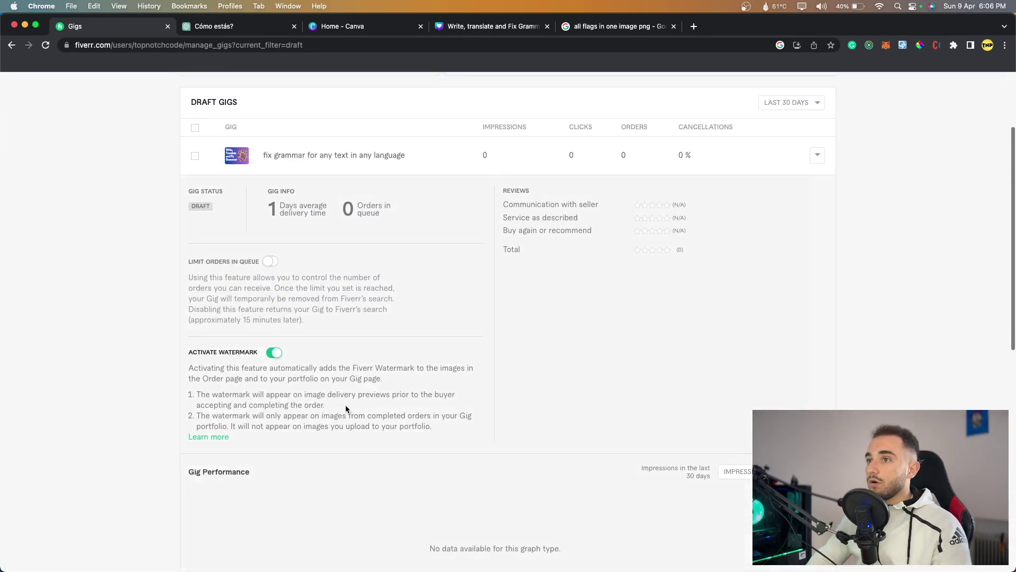
scroll(345, 408, "up", 3)
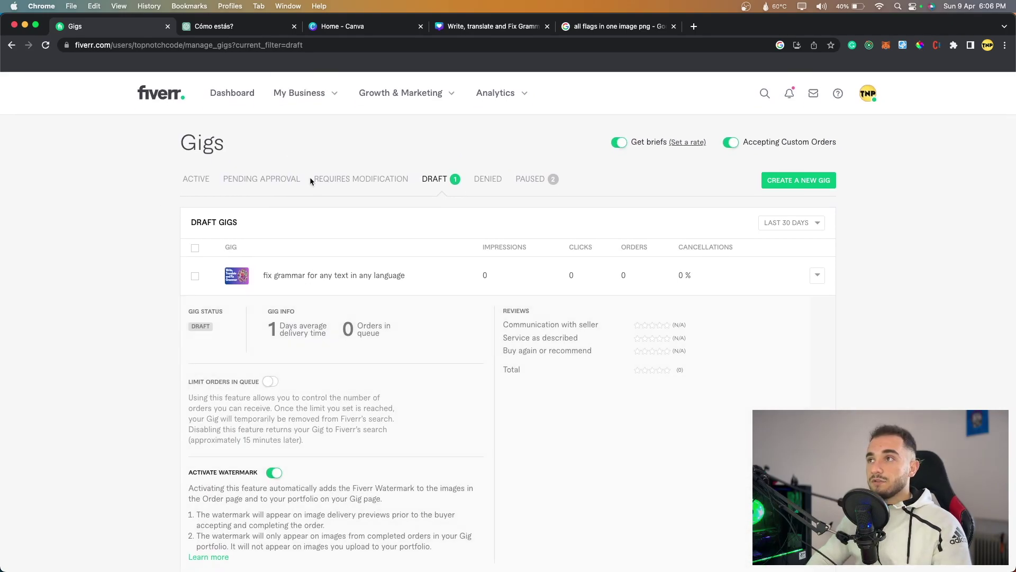
Switch to the ChatGPT conversation, clear the text selection and look over the generated gig description
left_click(226, 29)
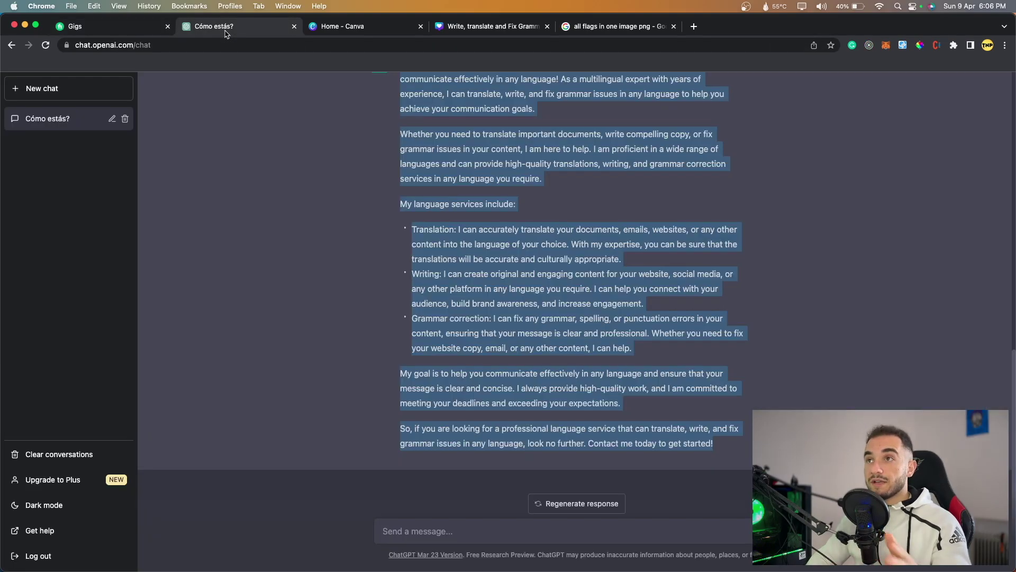
left_click(384, 269)
scroll(403, 314, "up", 5)
scroll(403, 315, "down", 5)
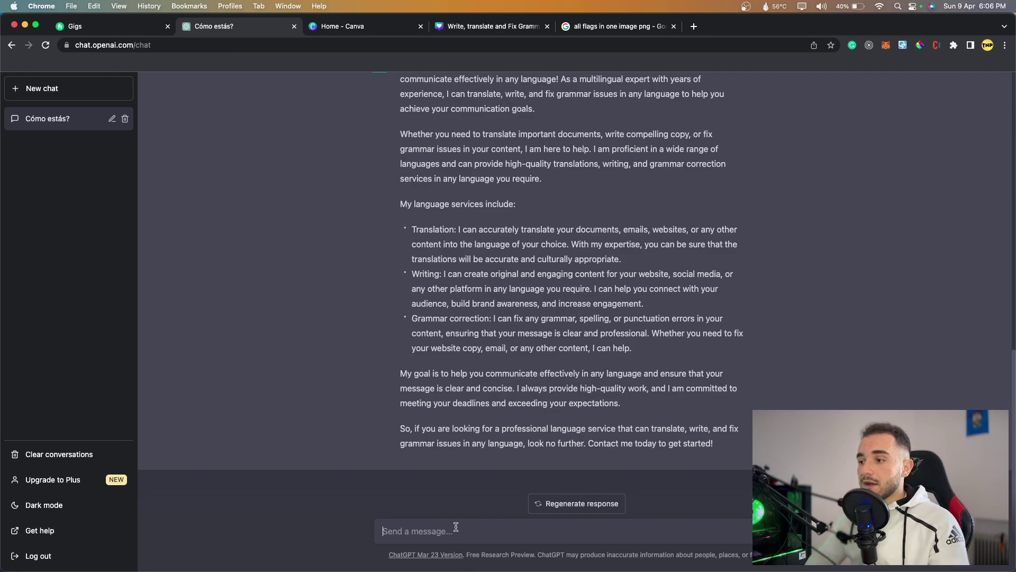